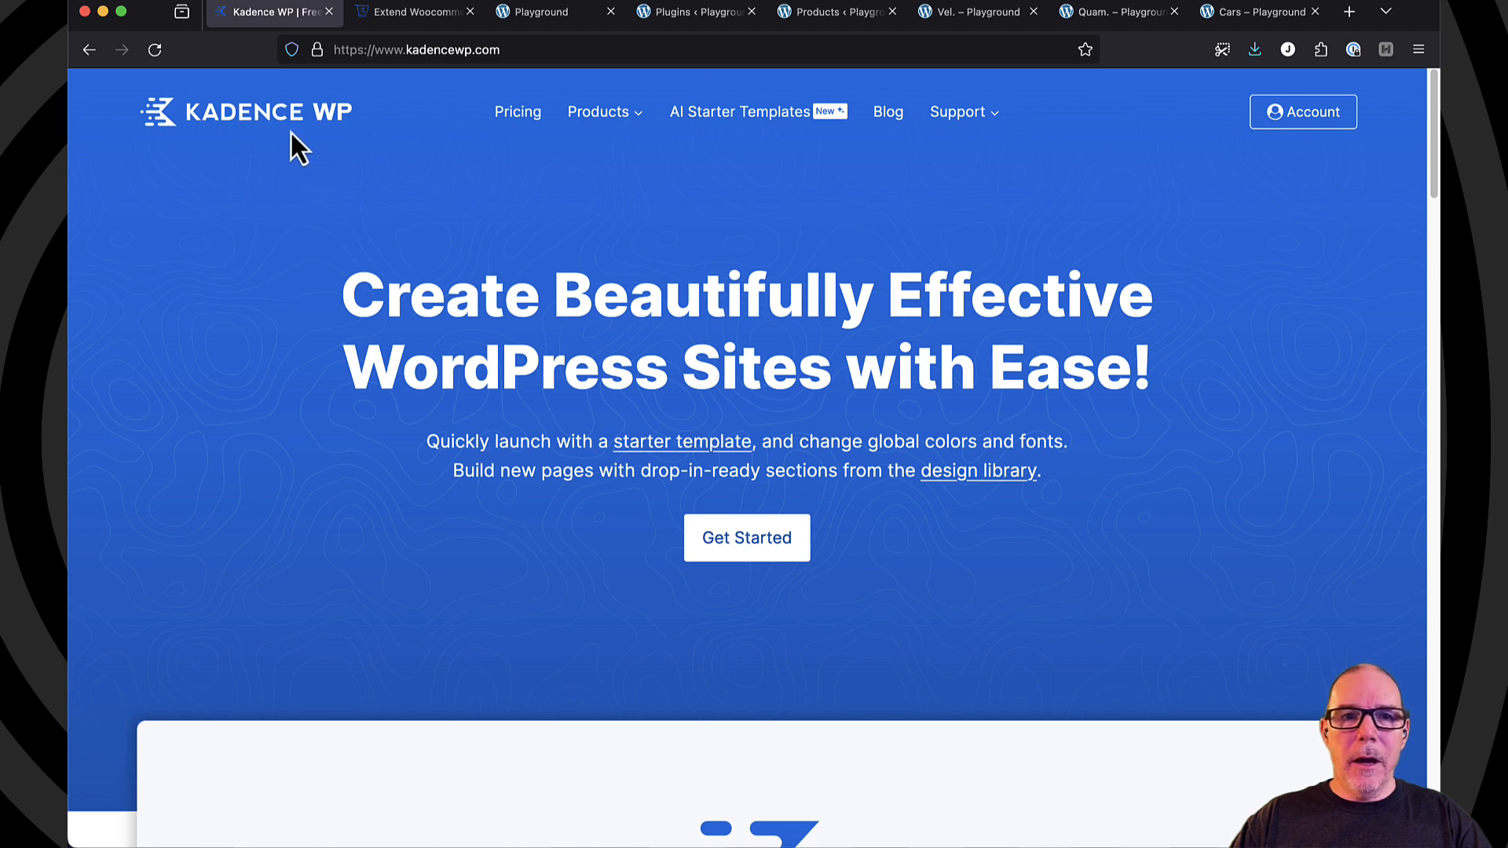
- Review the Kadence Shop Kit product page, the Playground site's front end, its installed plugins and the WooCommerce product list
click(398, 22)
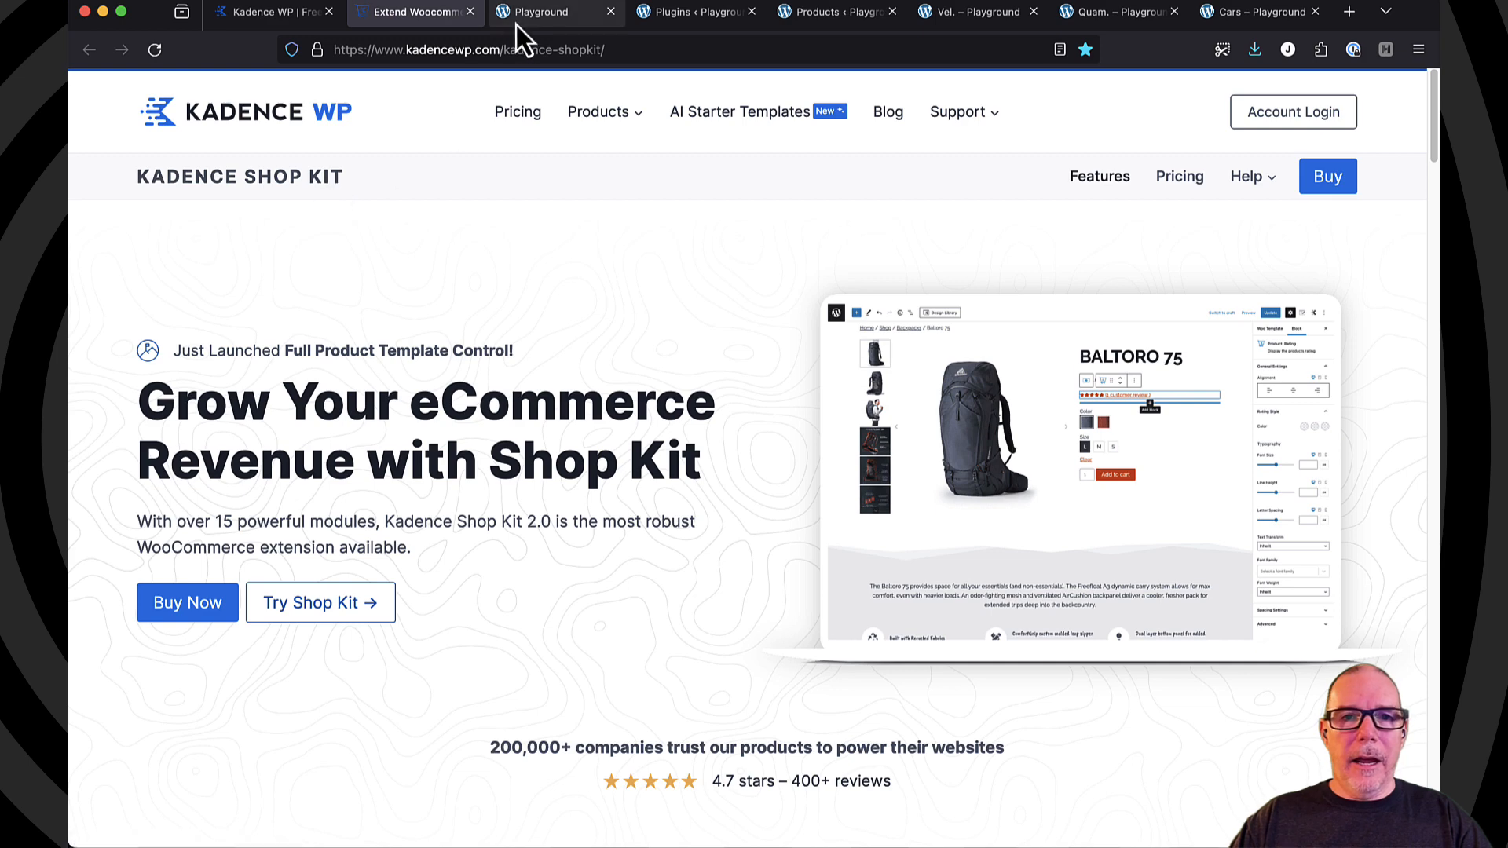
click(543, 17)
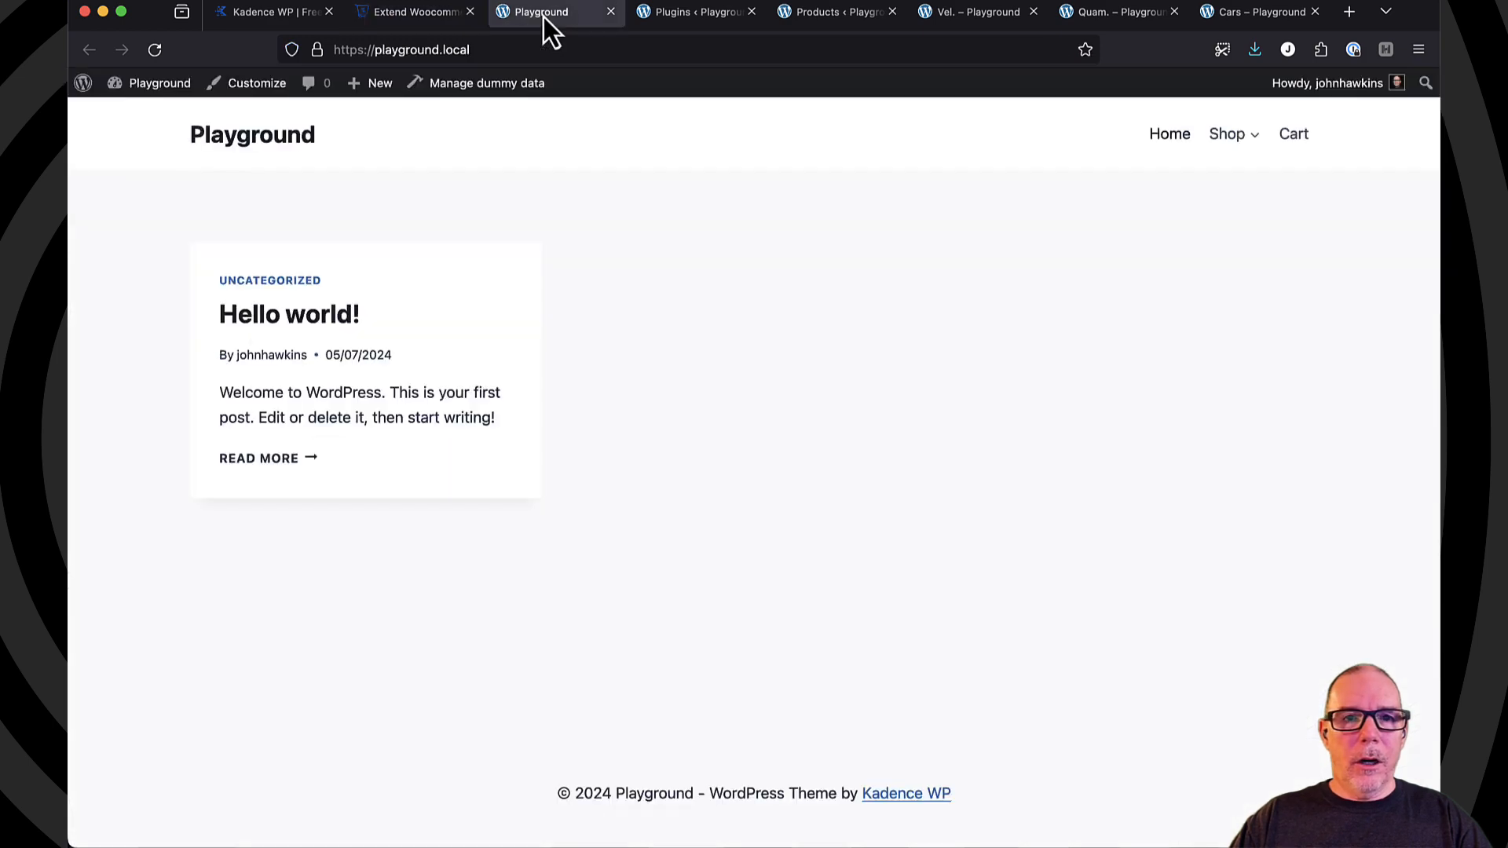
click(698, 16)
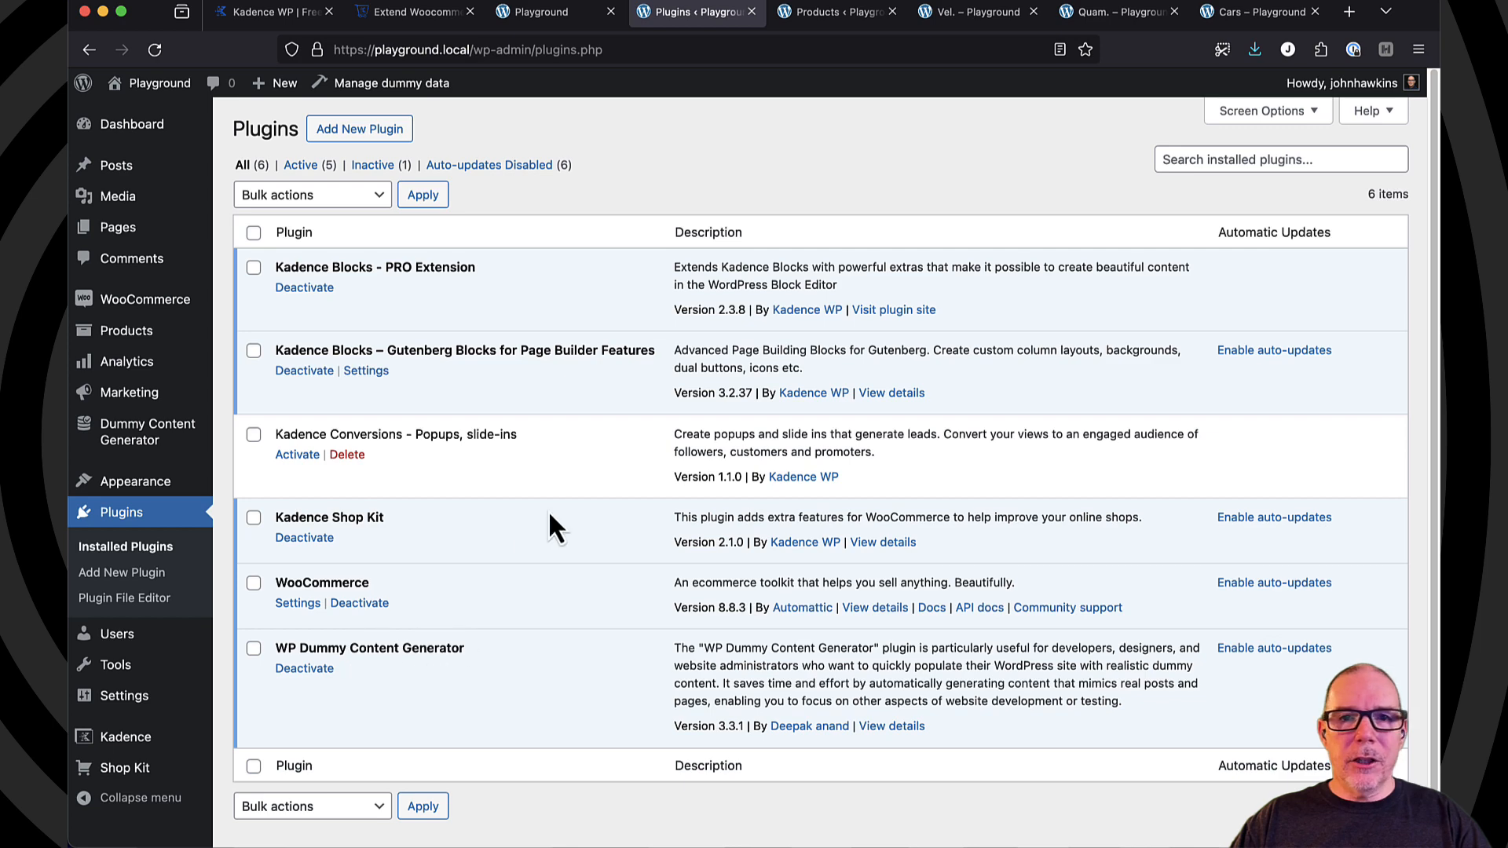
click(826, 19)
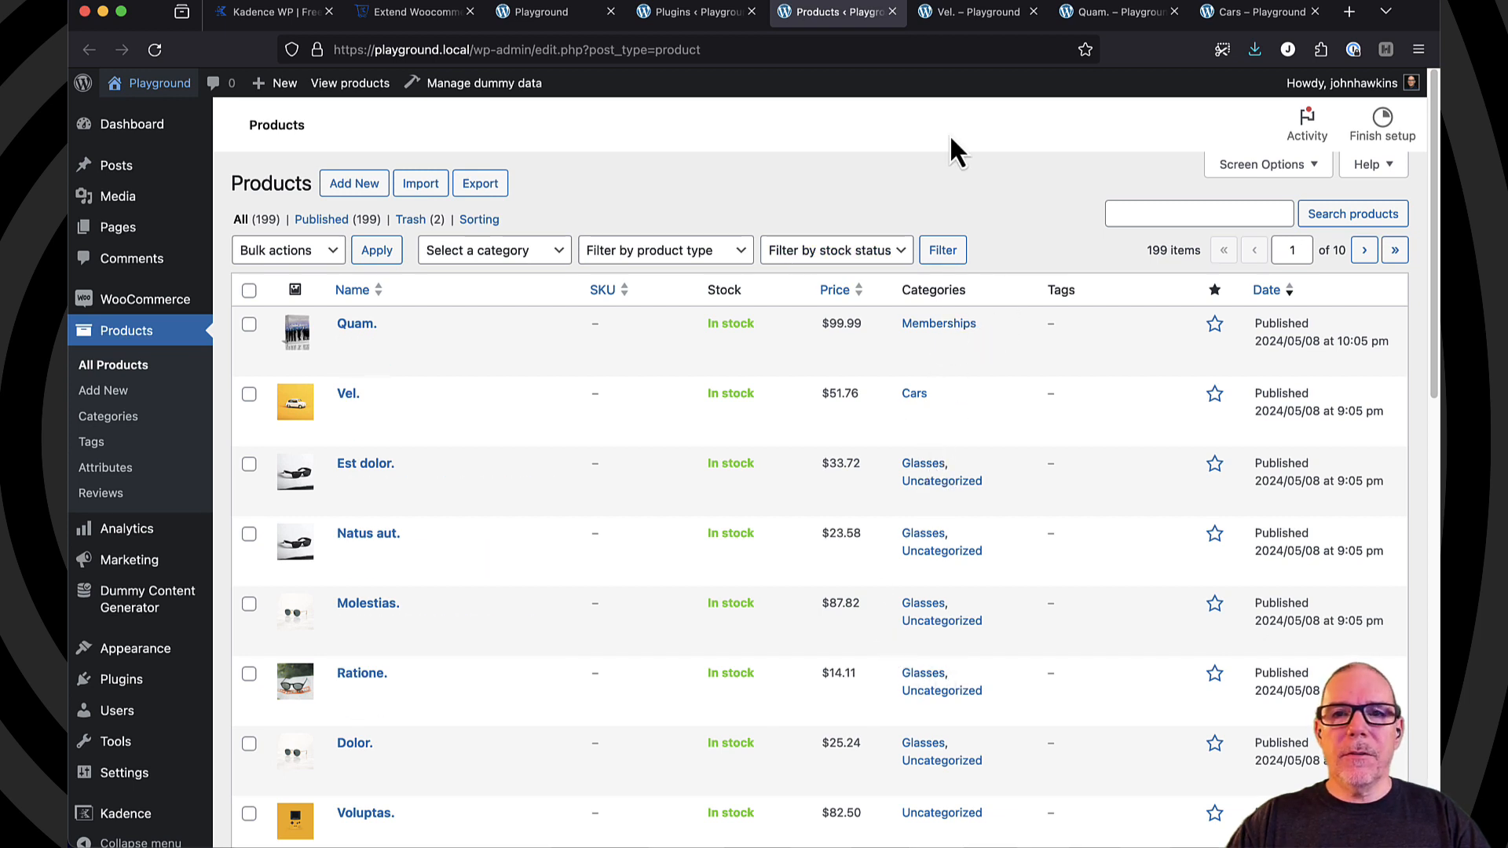
- Examine the default single product pages of the car product Vel. and the membership product Quam., including their descriptions
click(965, 23)
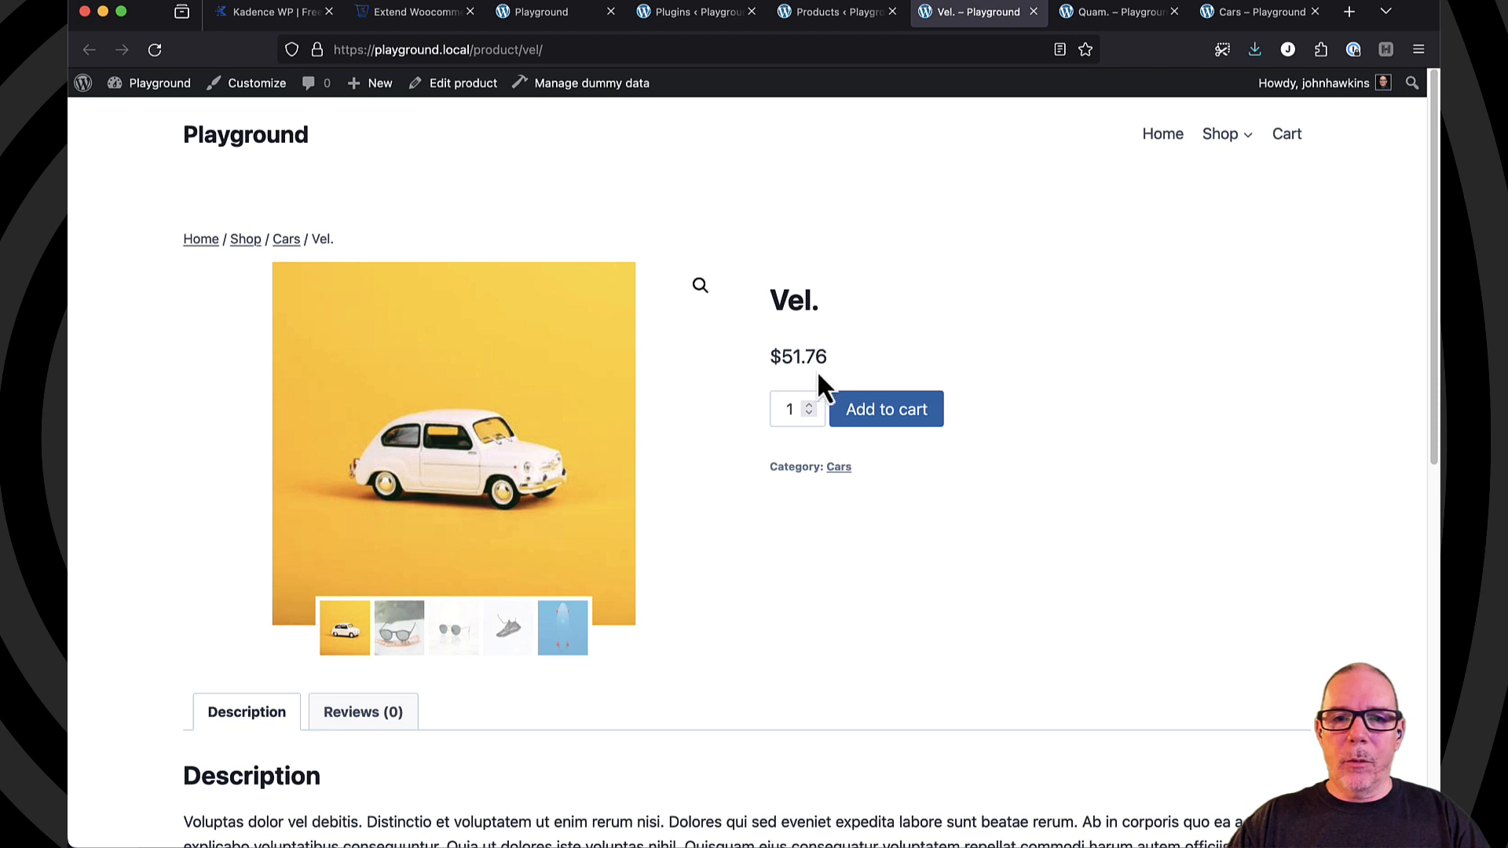
scroll(1029, 517, down, 5)
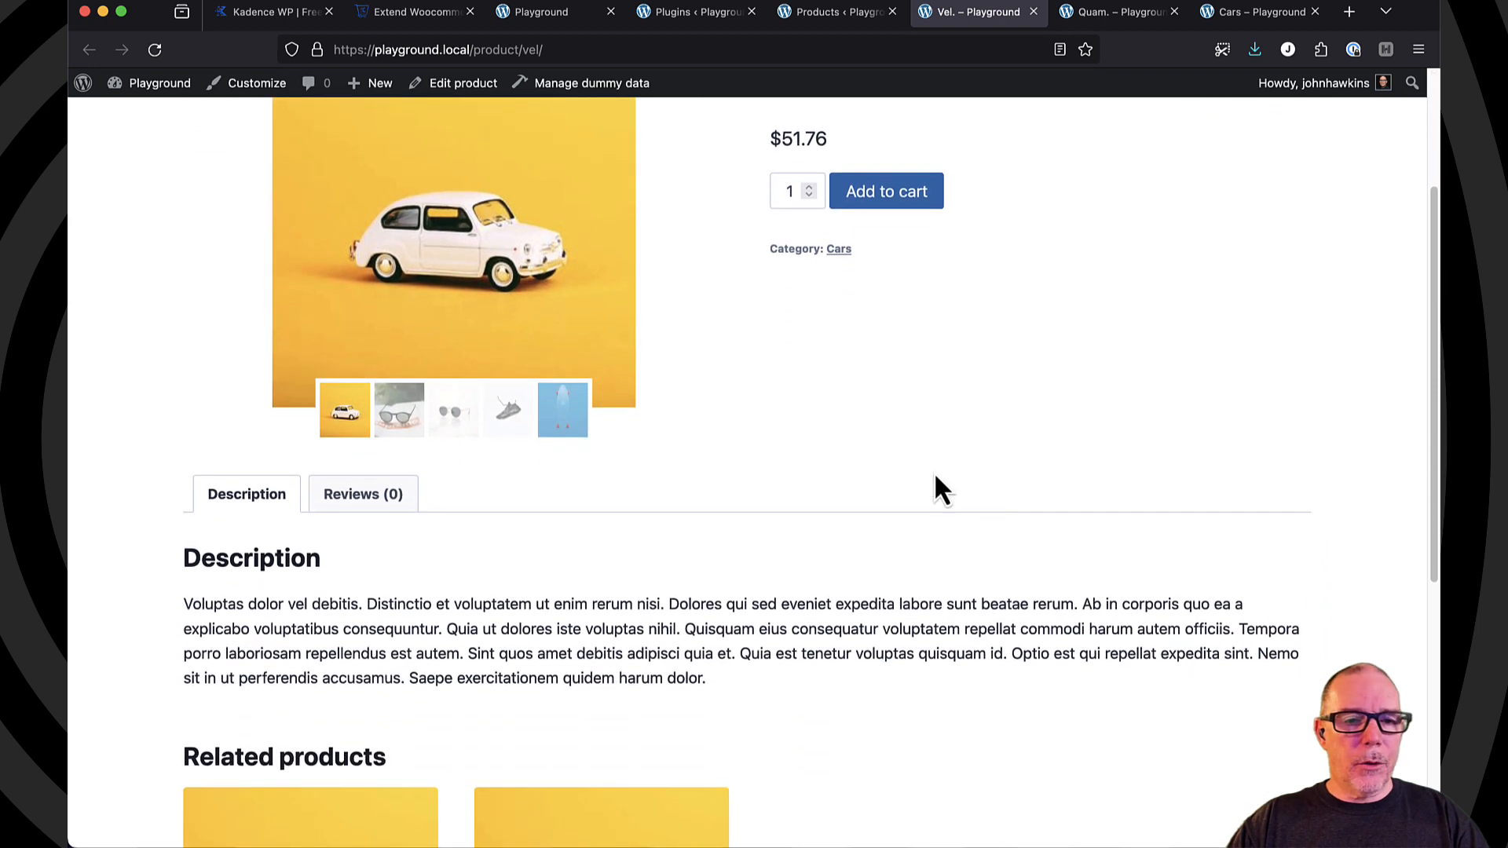
scroll(934, 472, down, 4)
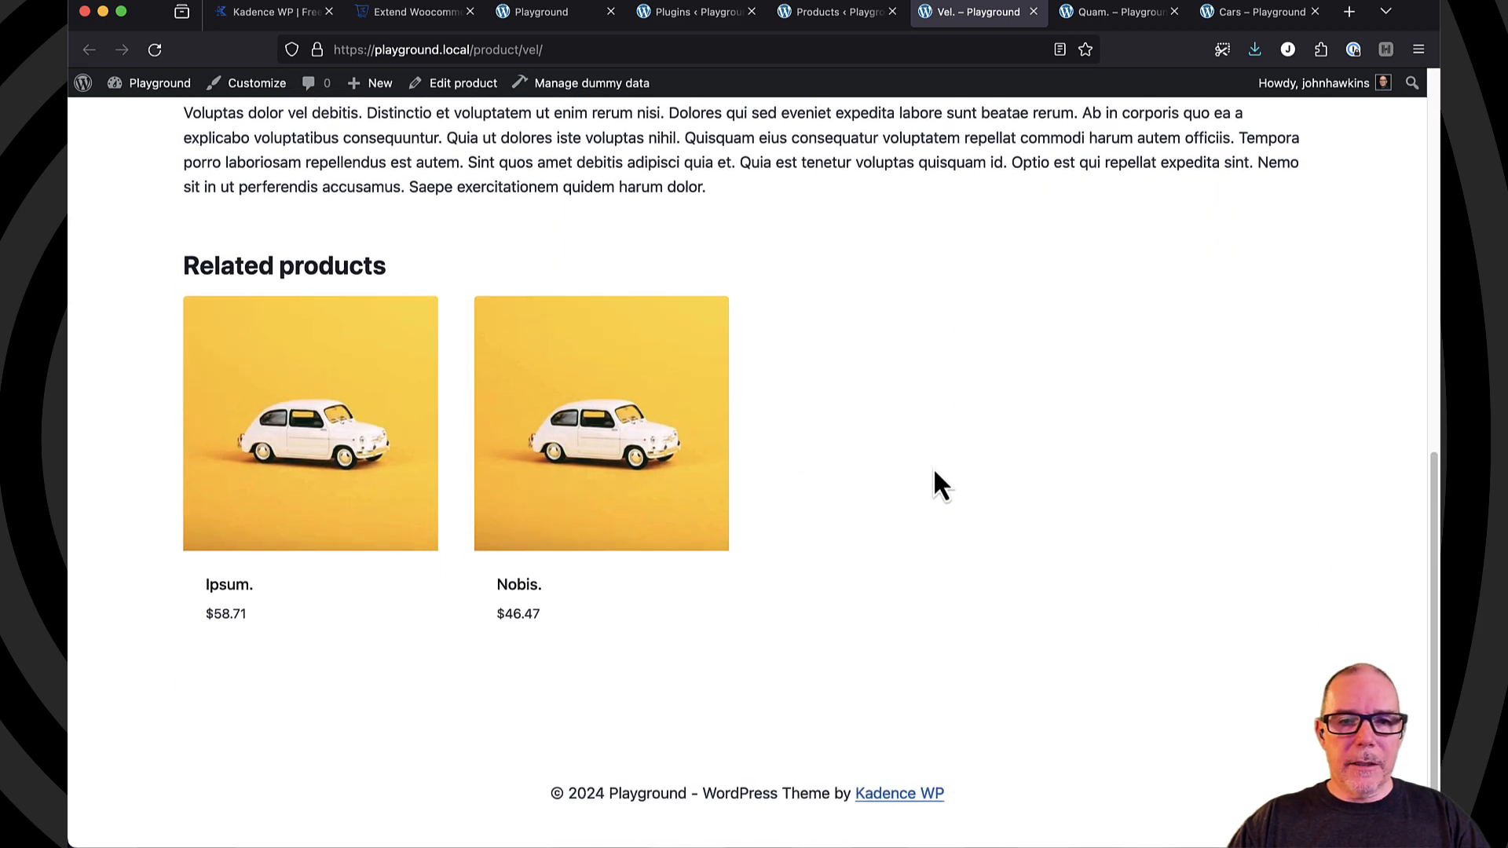
scroll(934, 469, up, 1)
scroll(935, 471, up, 8)
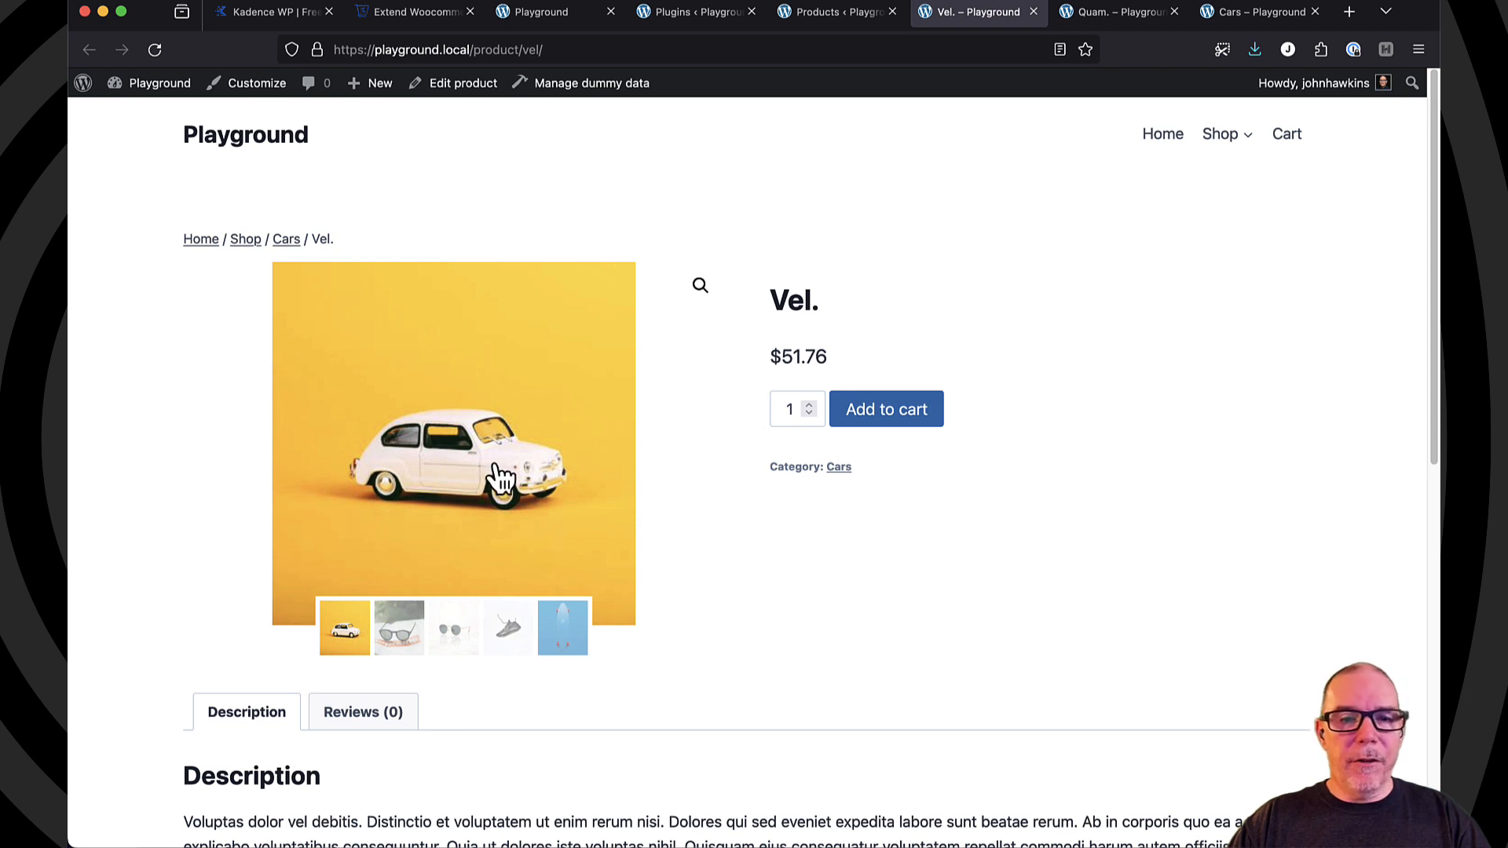
click(1115, 14)
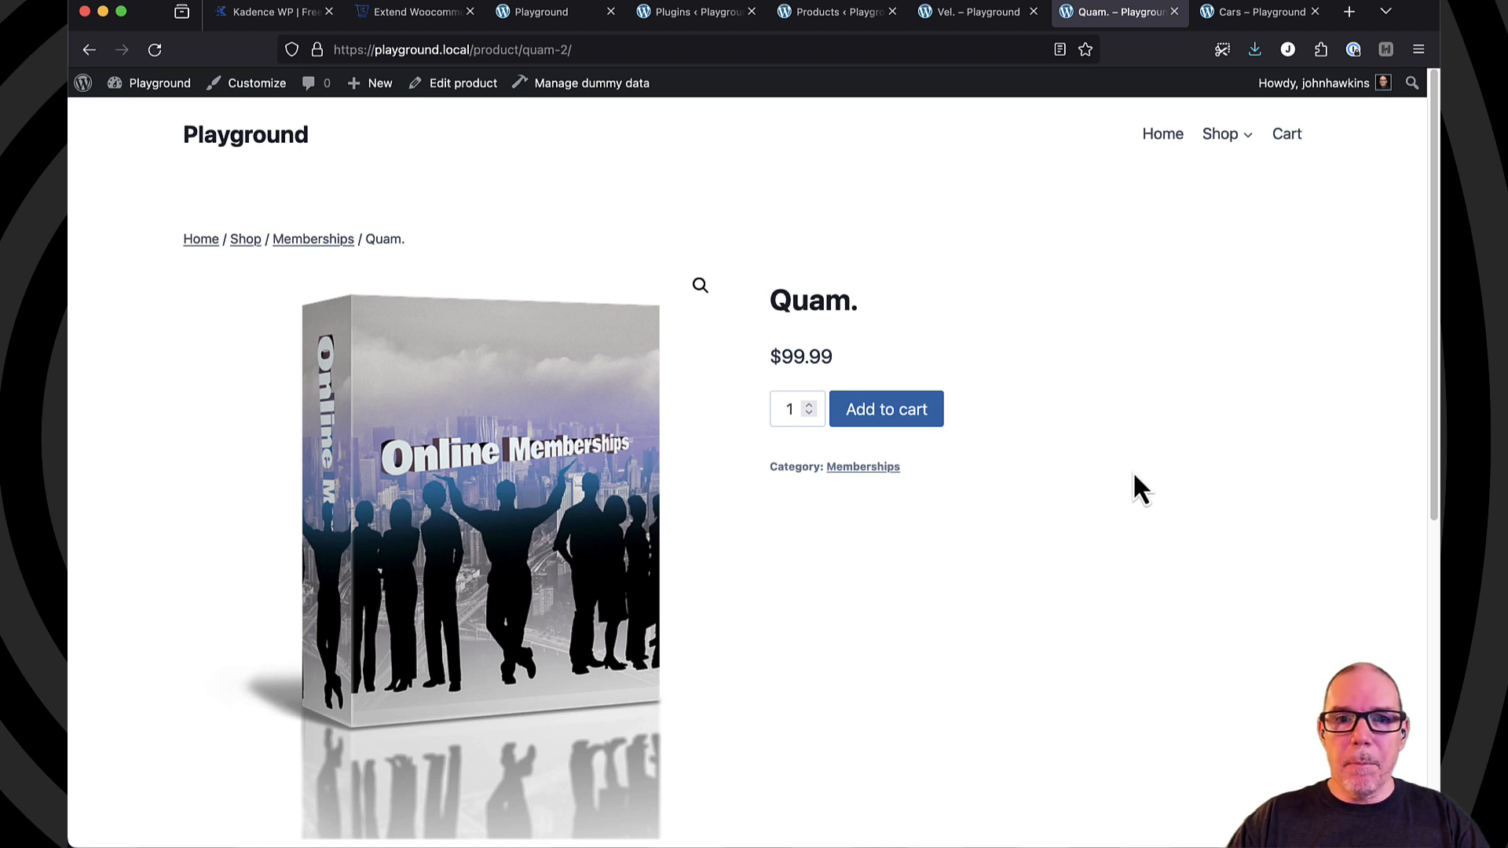
scroll(1104, 465, down, 5)
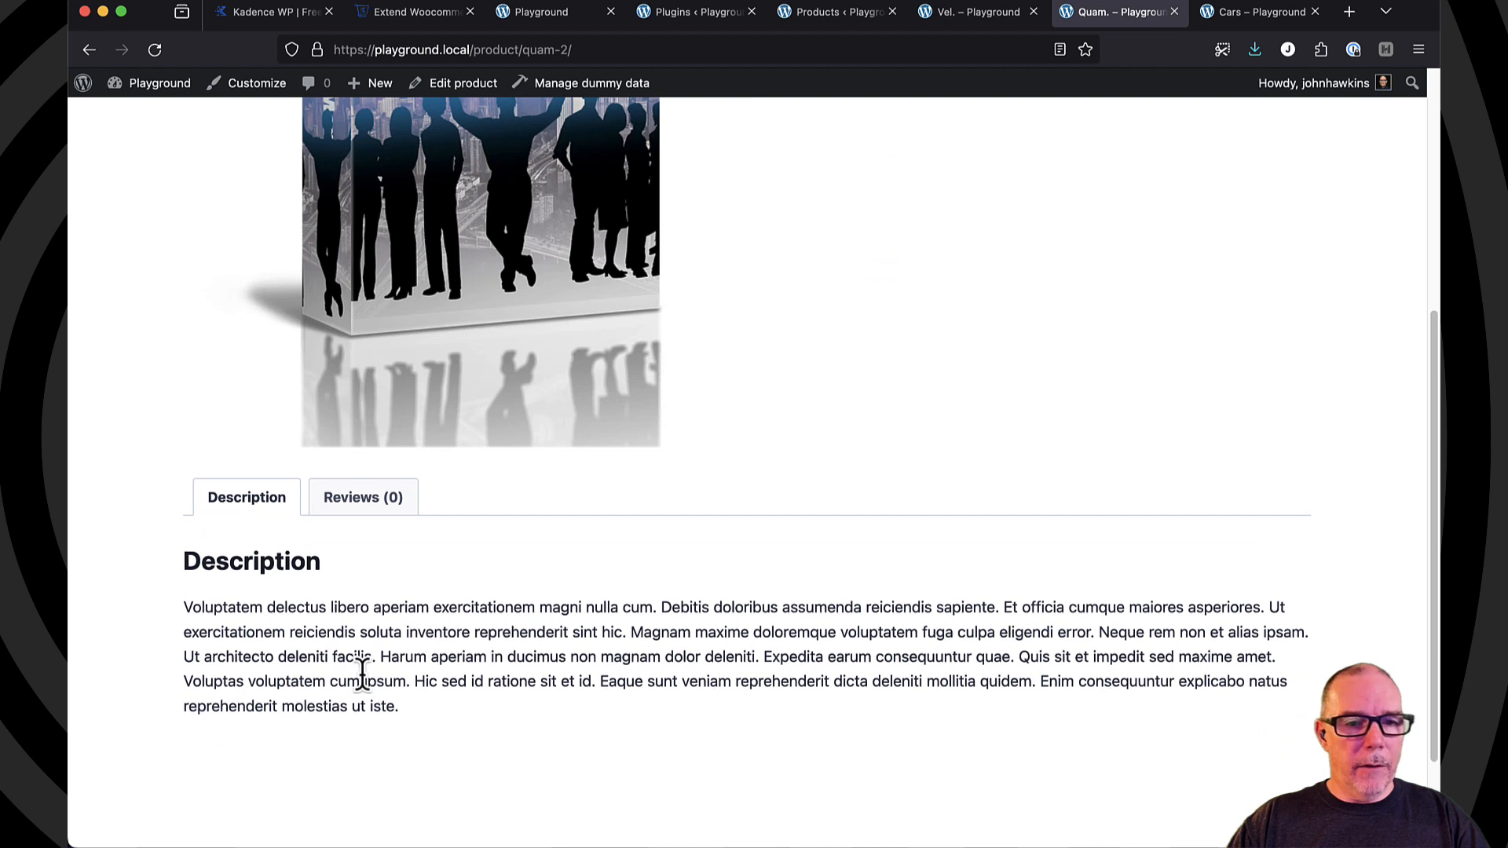
scroll(848, 259, up, 3)
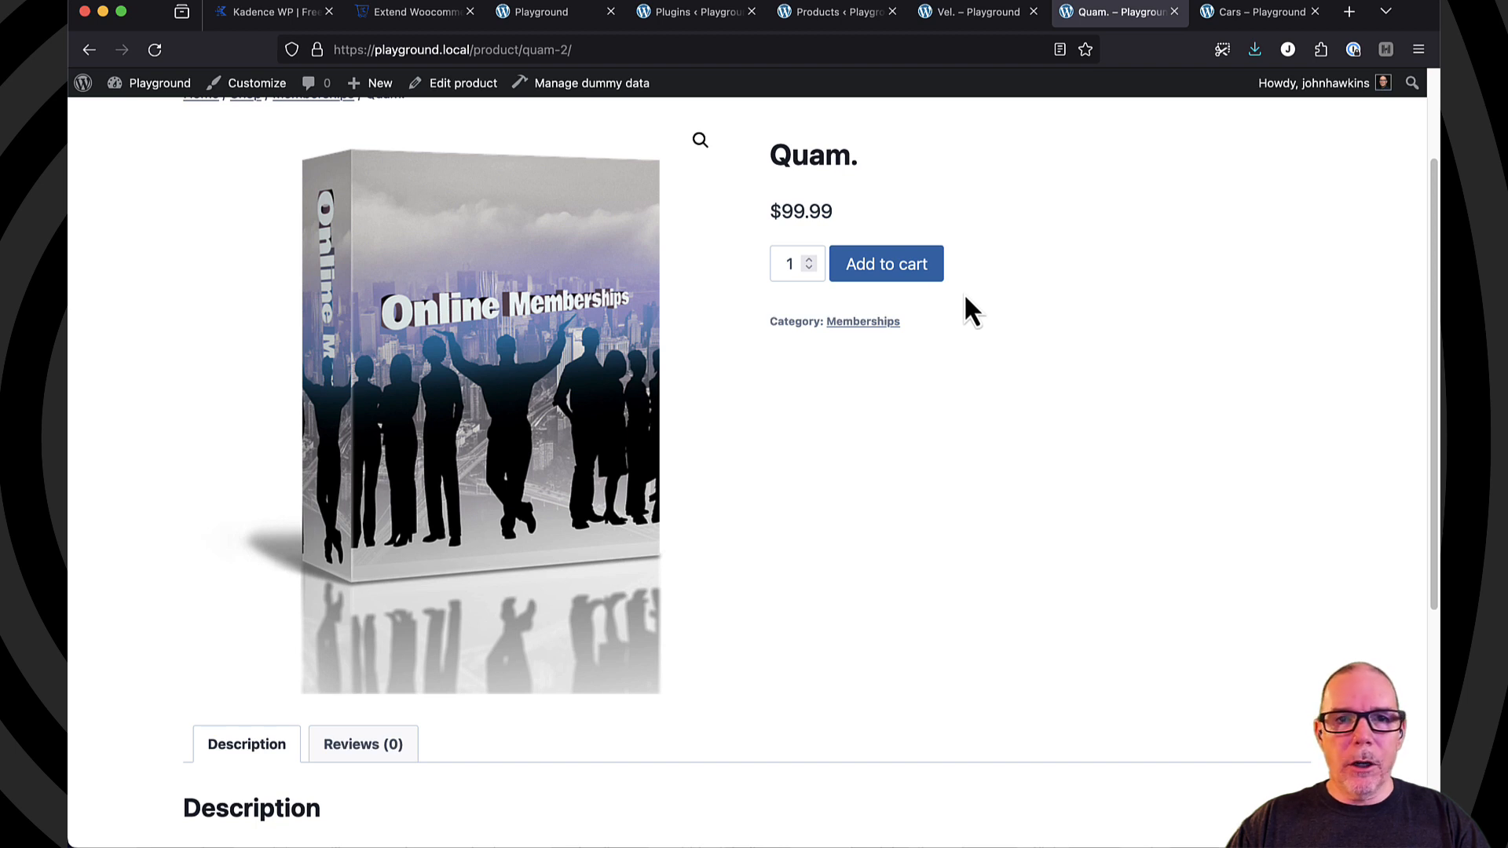
- Enable Product Templates in the Kadence Shop Kit settings, save them and reload the admin page
click(680, 24)
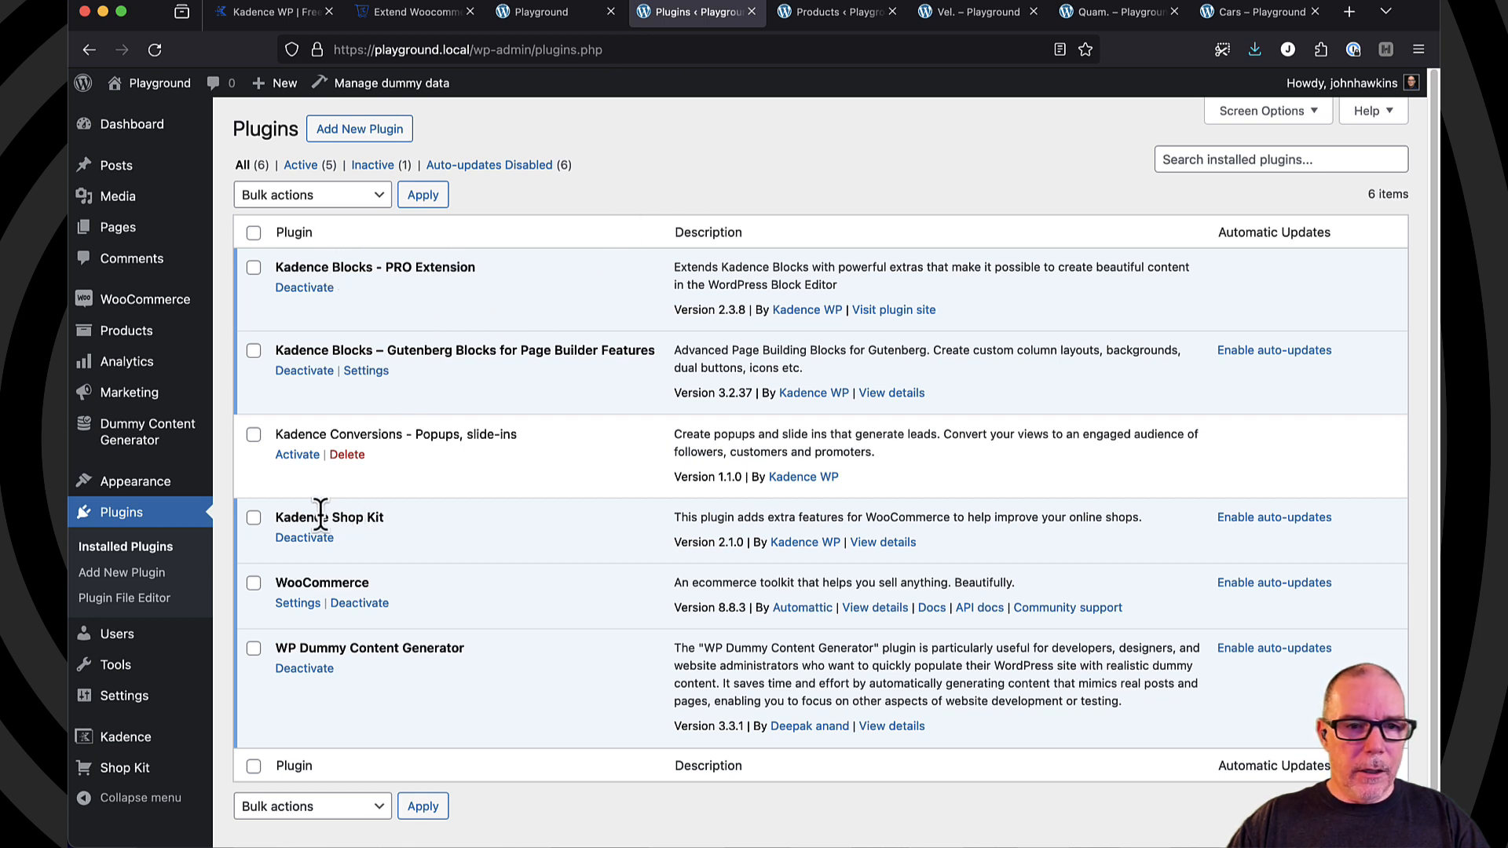
click(122, 769)
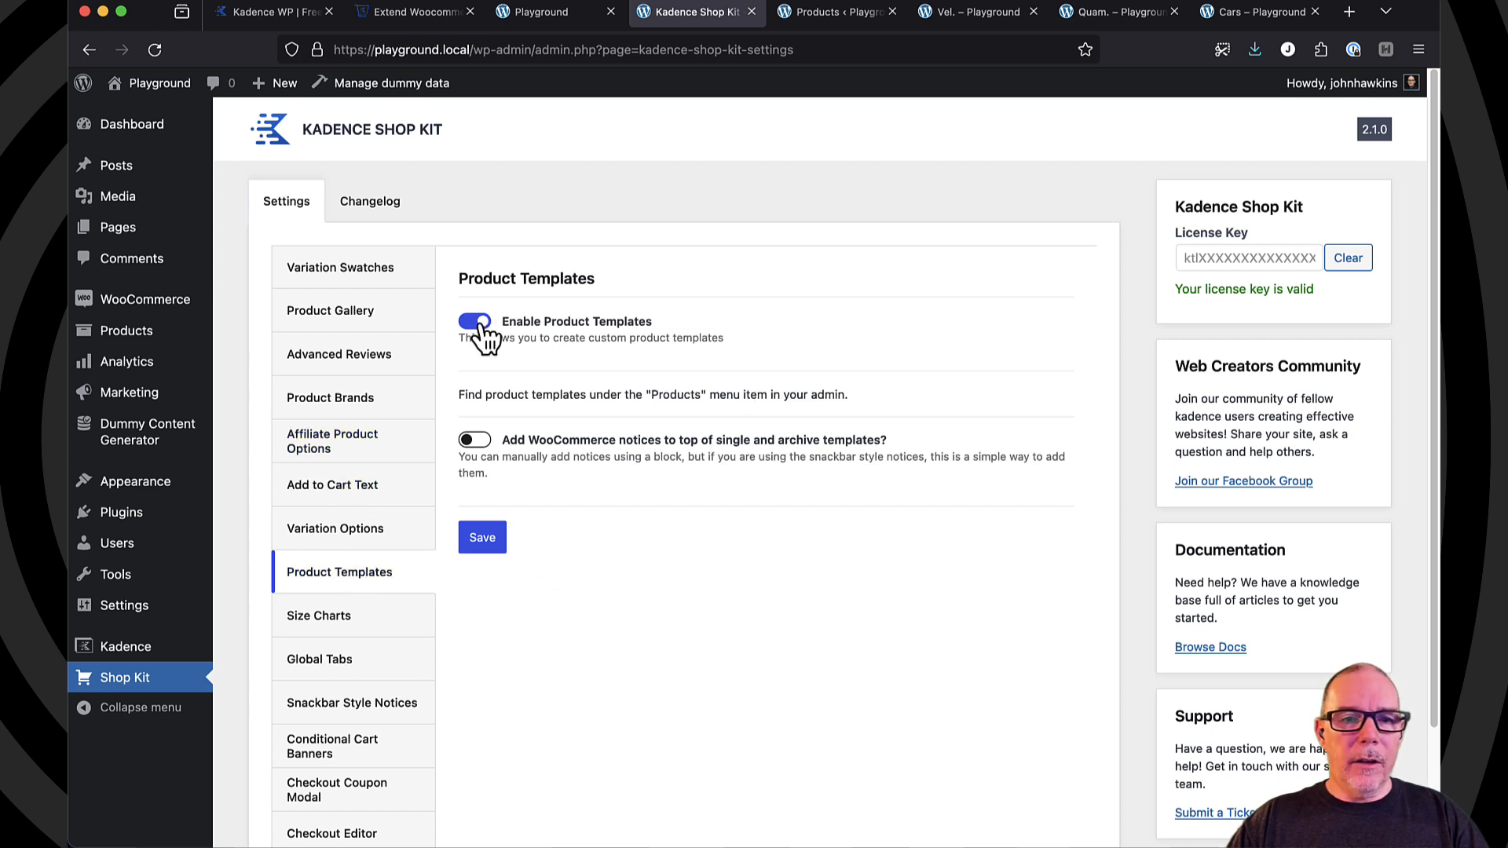
click(488, 541)
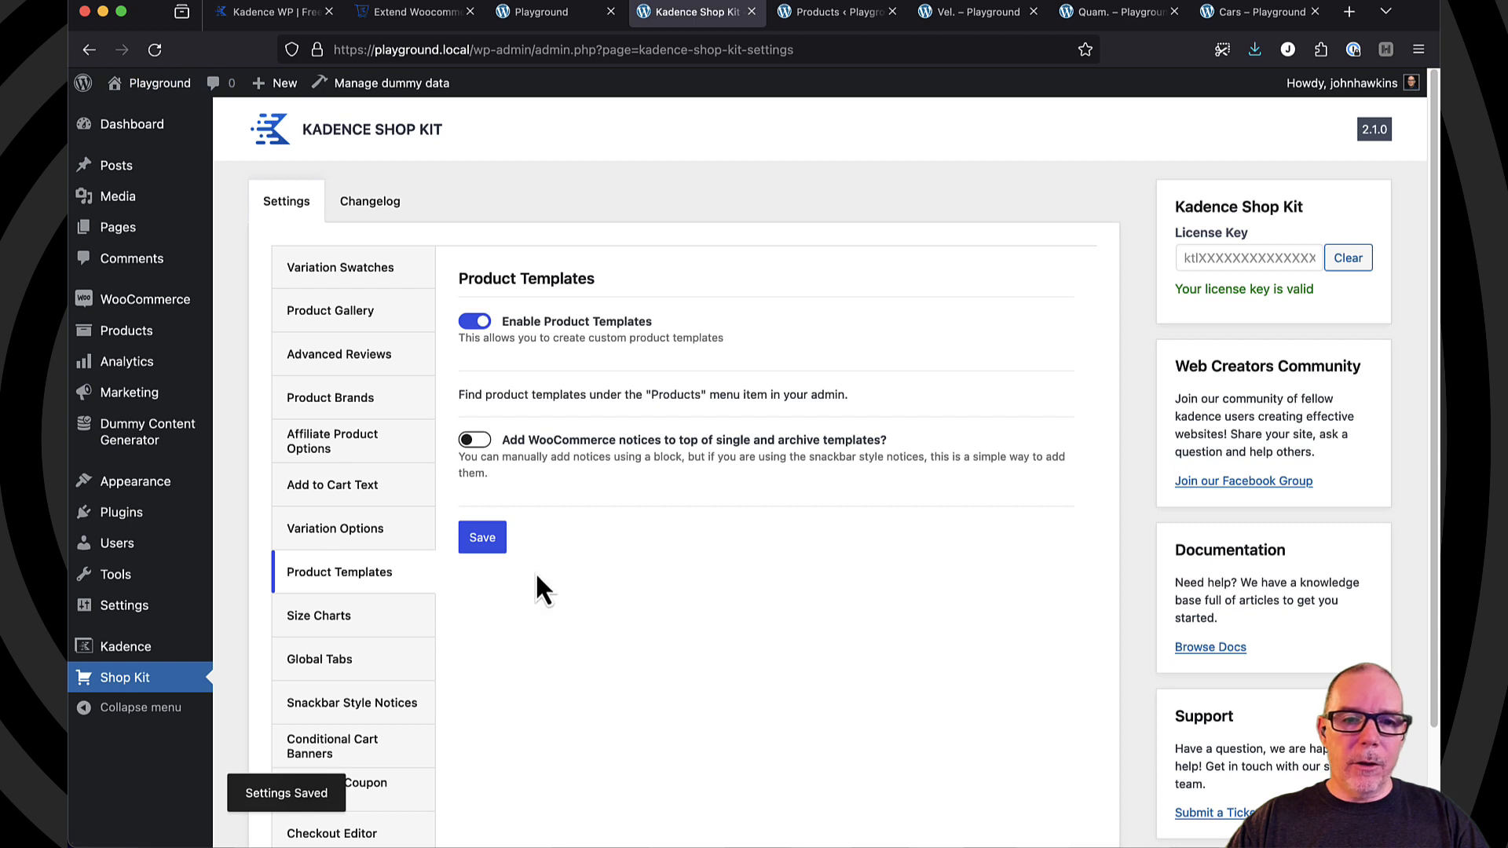
click(154, 54)
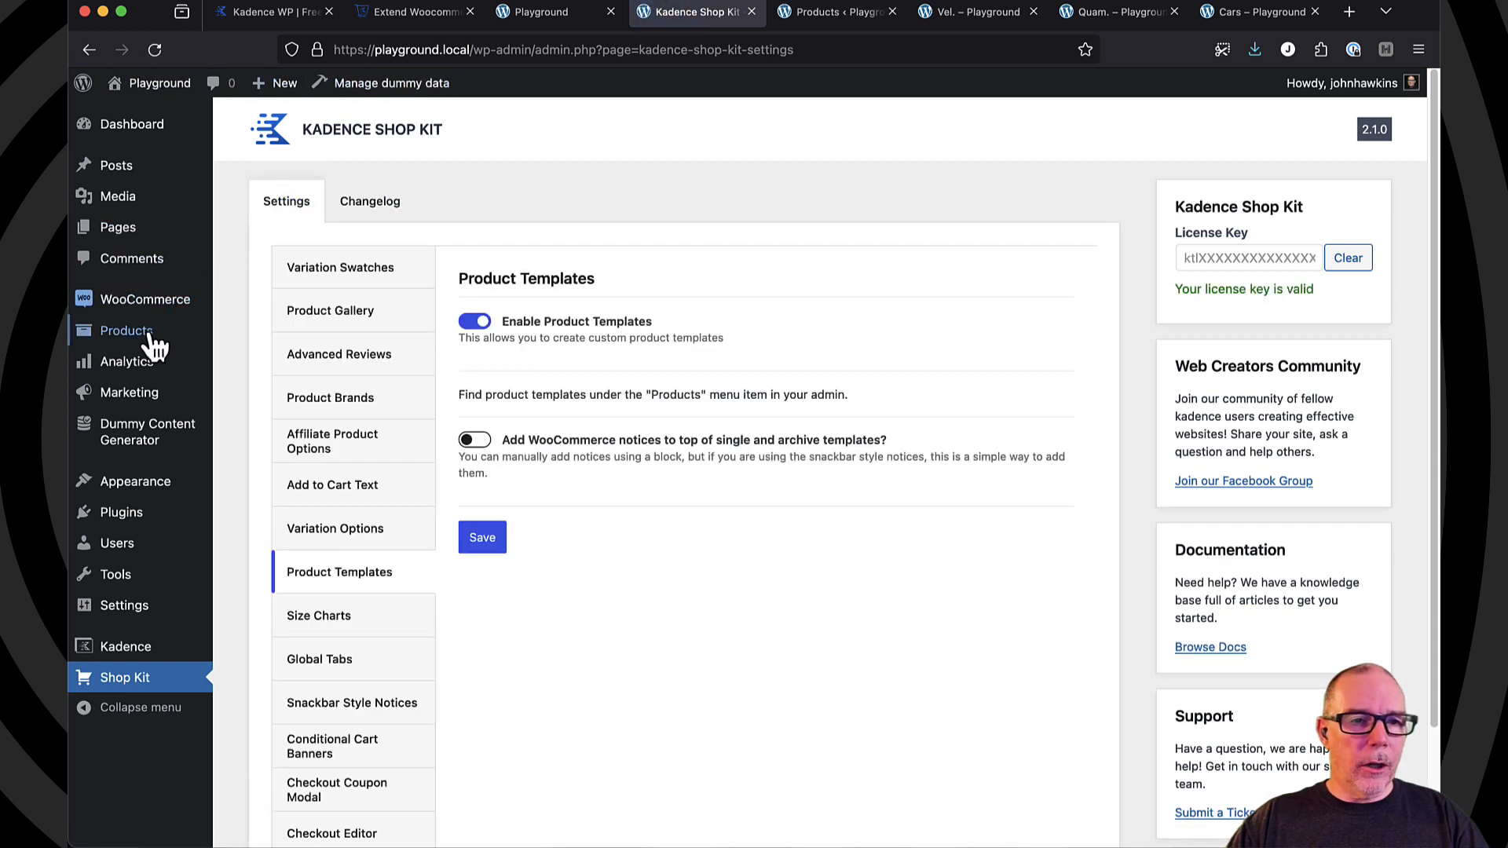
- Create a new Single Product Woo template from the prebuilt layout with one large image, product details beside it and tabs below
mouse_move(126, 331)
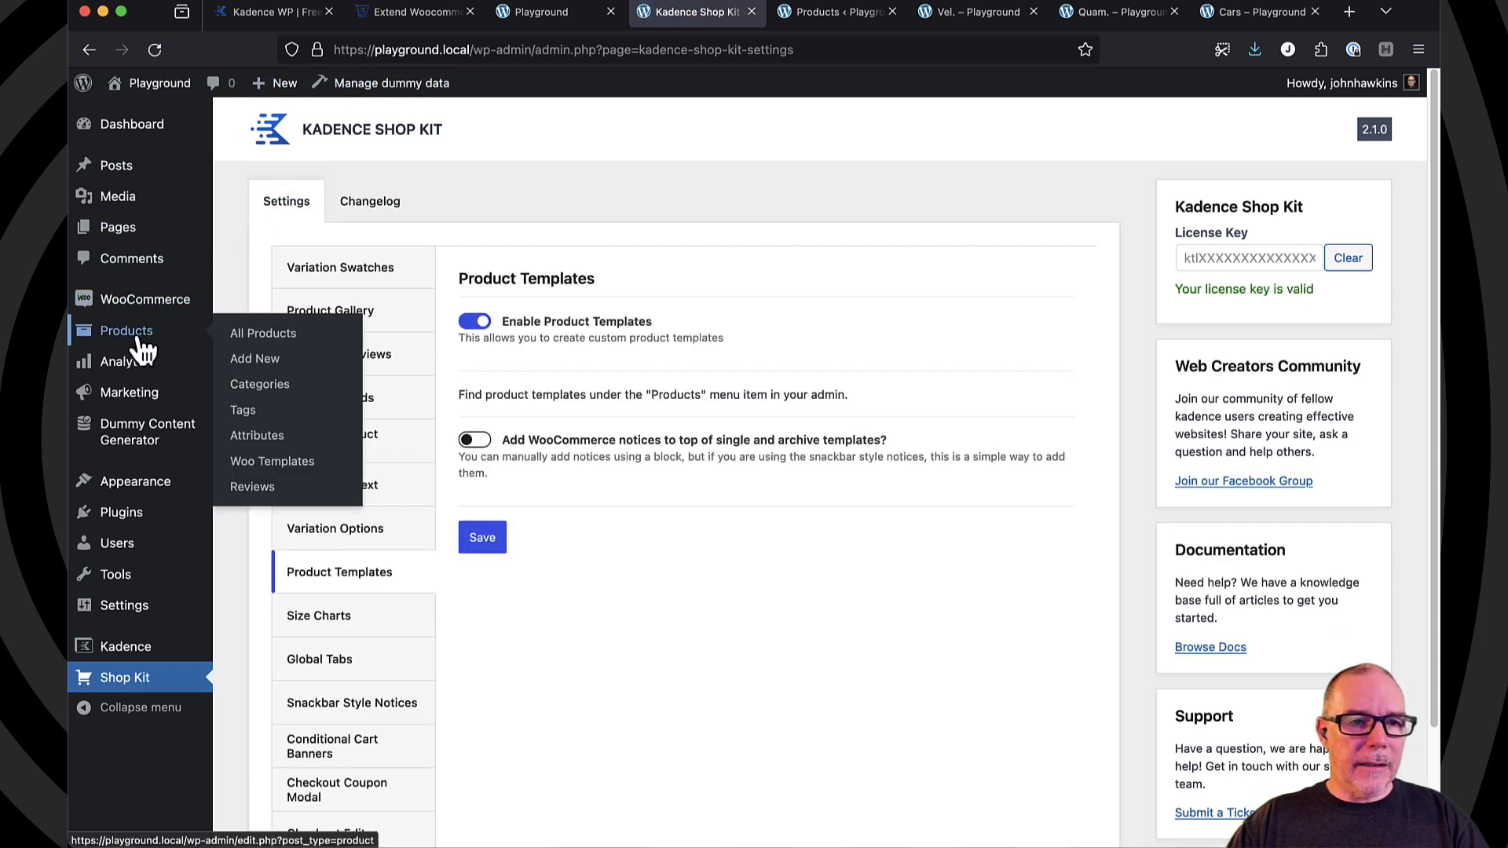
click(264, 465)
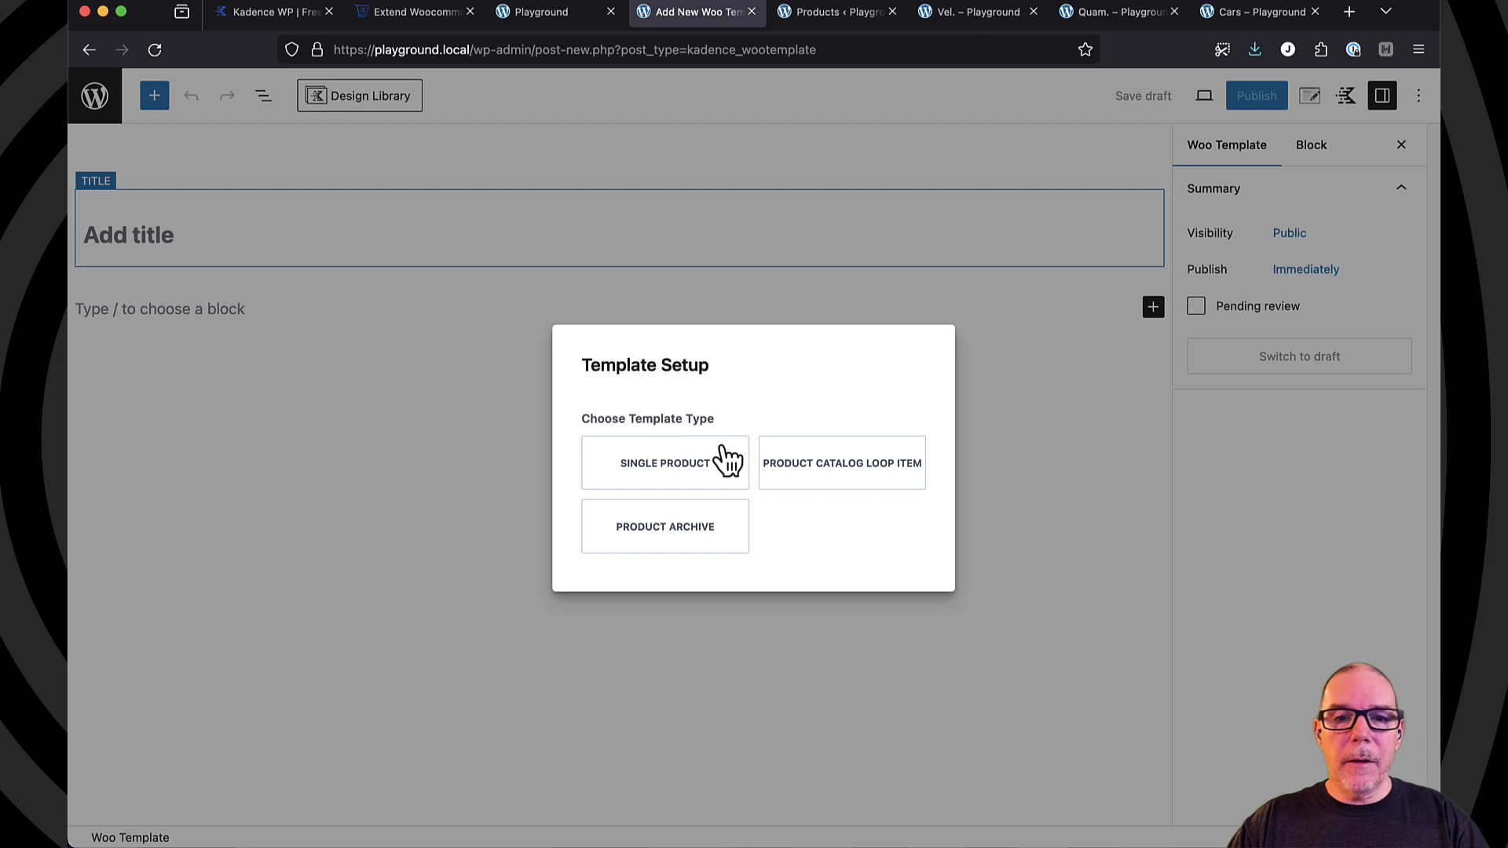
click(666, 469)
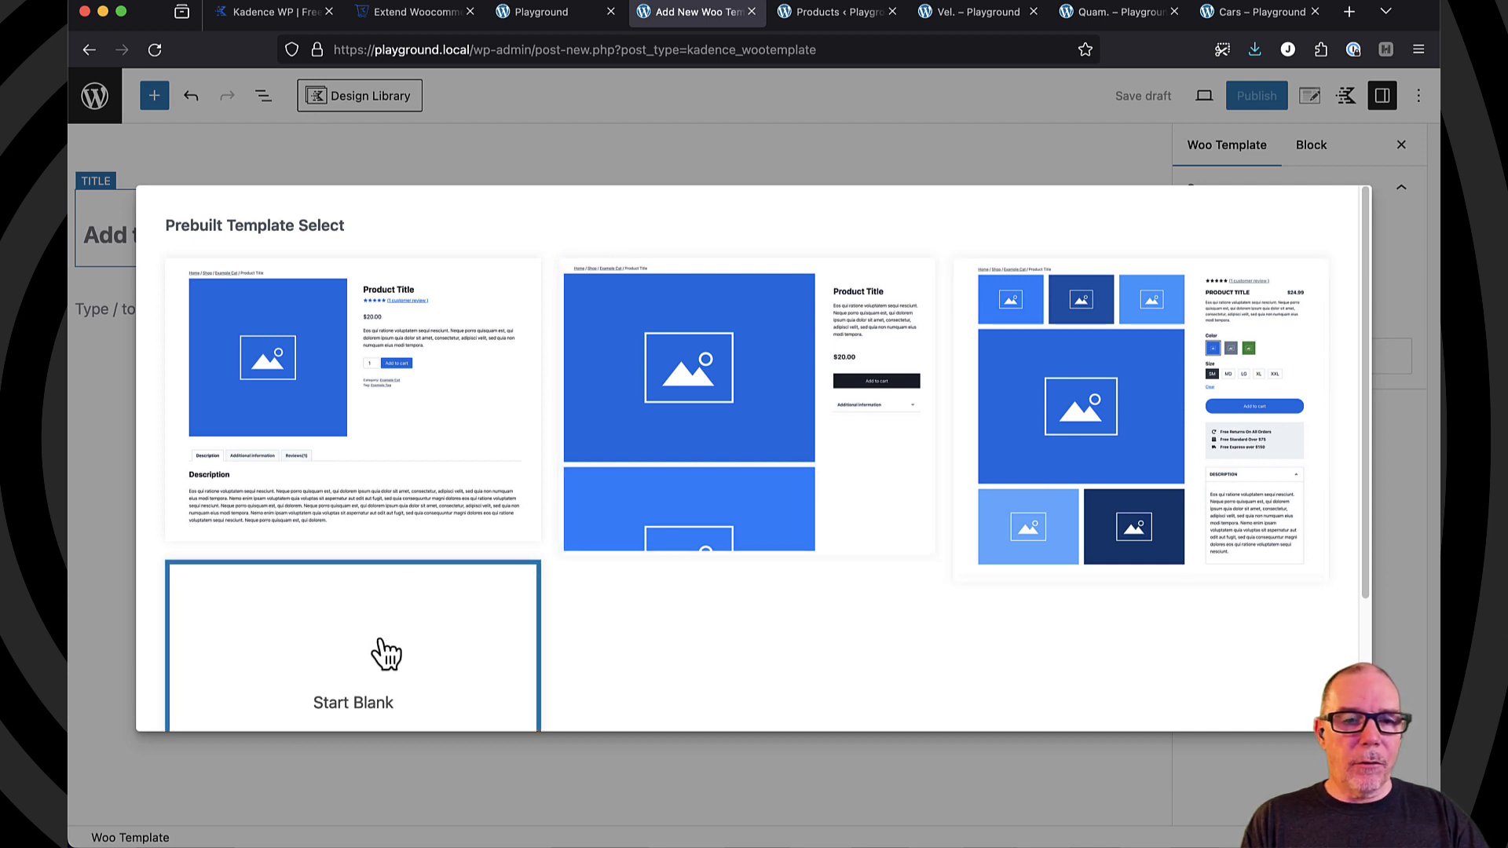
click(352, 338)
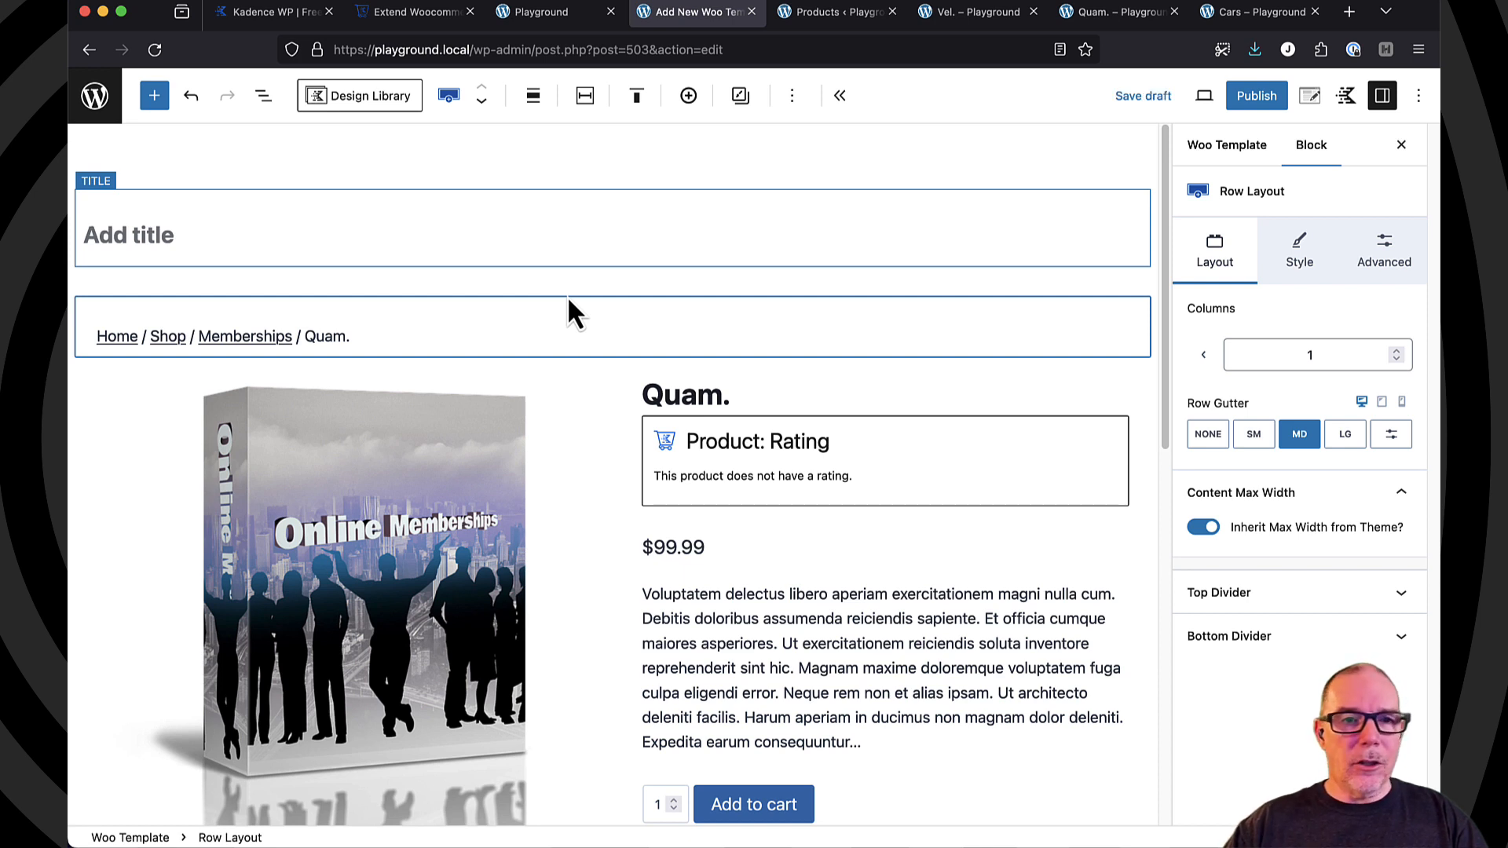
- Show the template's block structure and inspect the section and breadcrumbs block nested in the first row layout
click(265, 98)
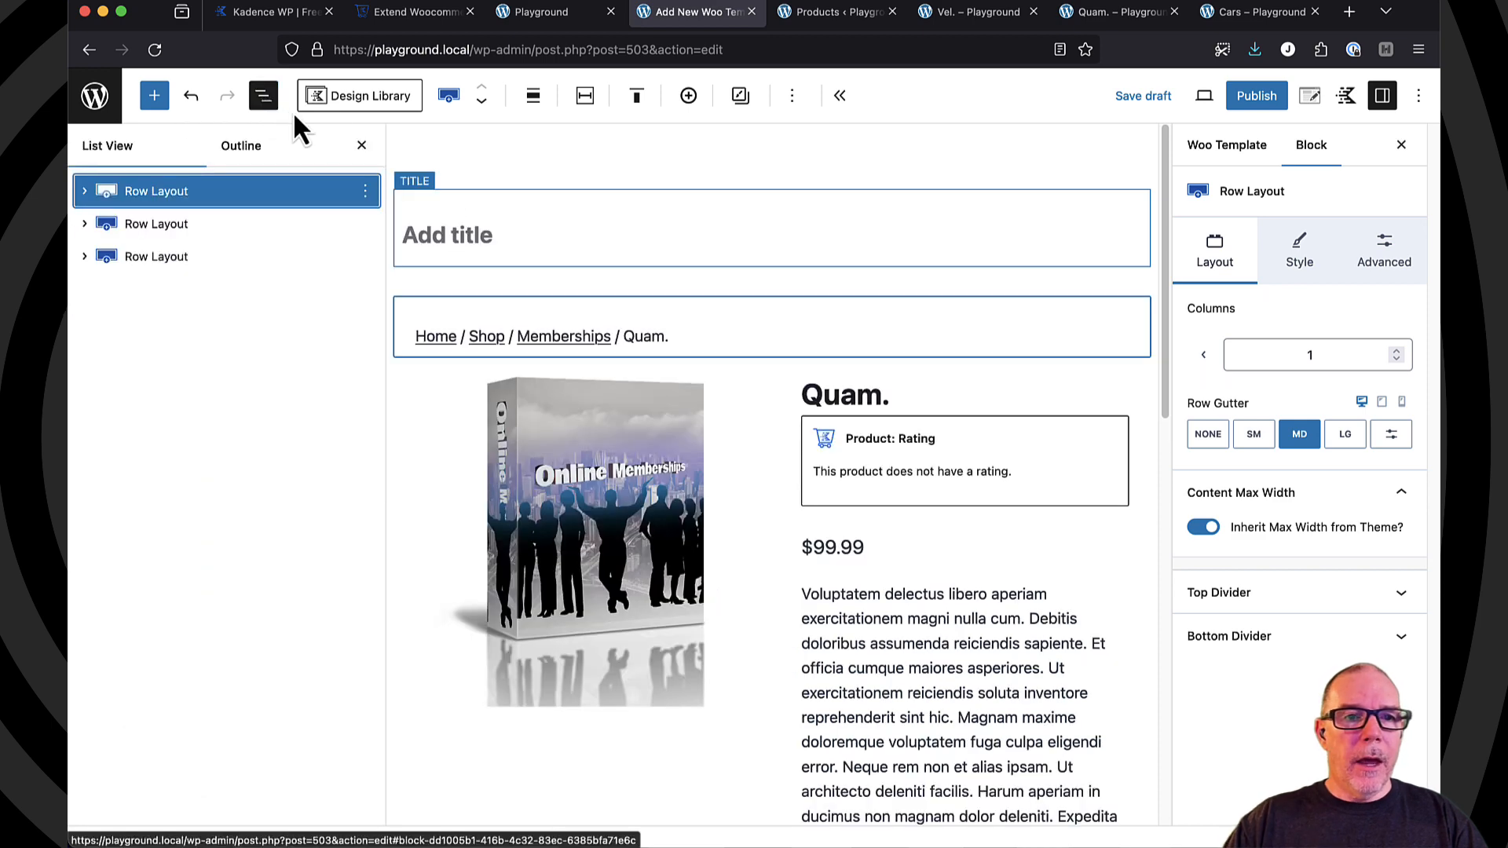
click(84, 191)
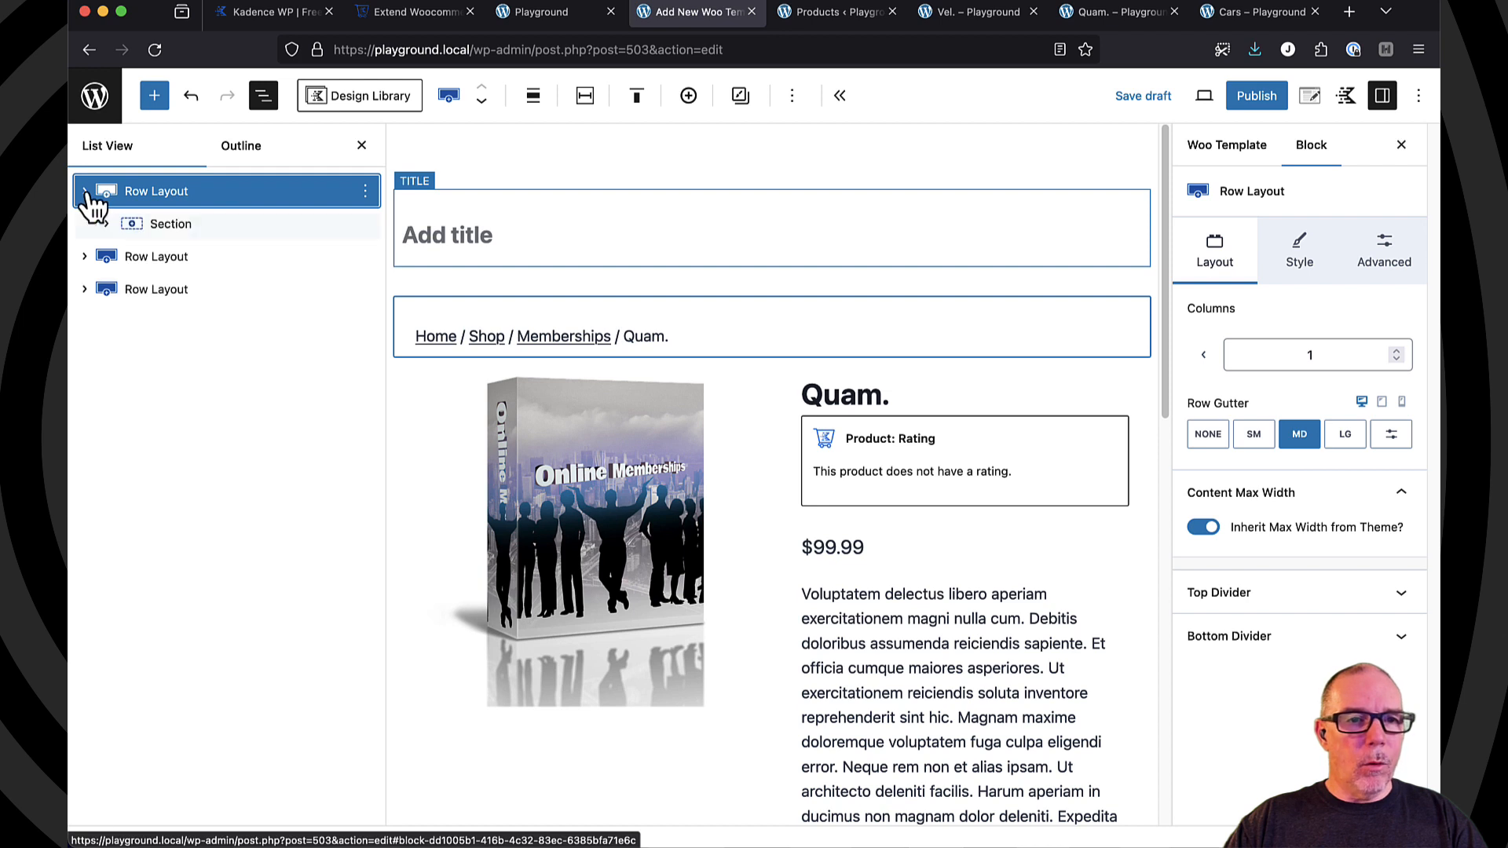
click(106, 225)
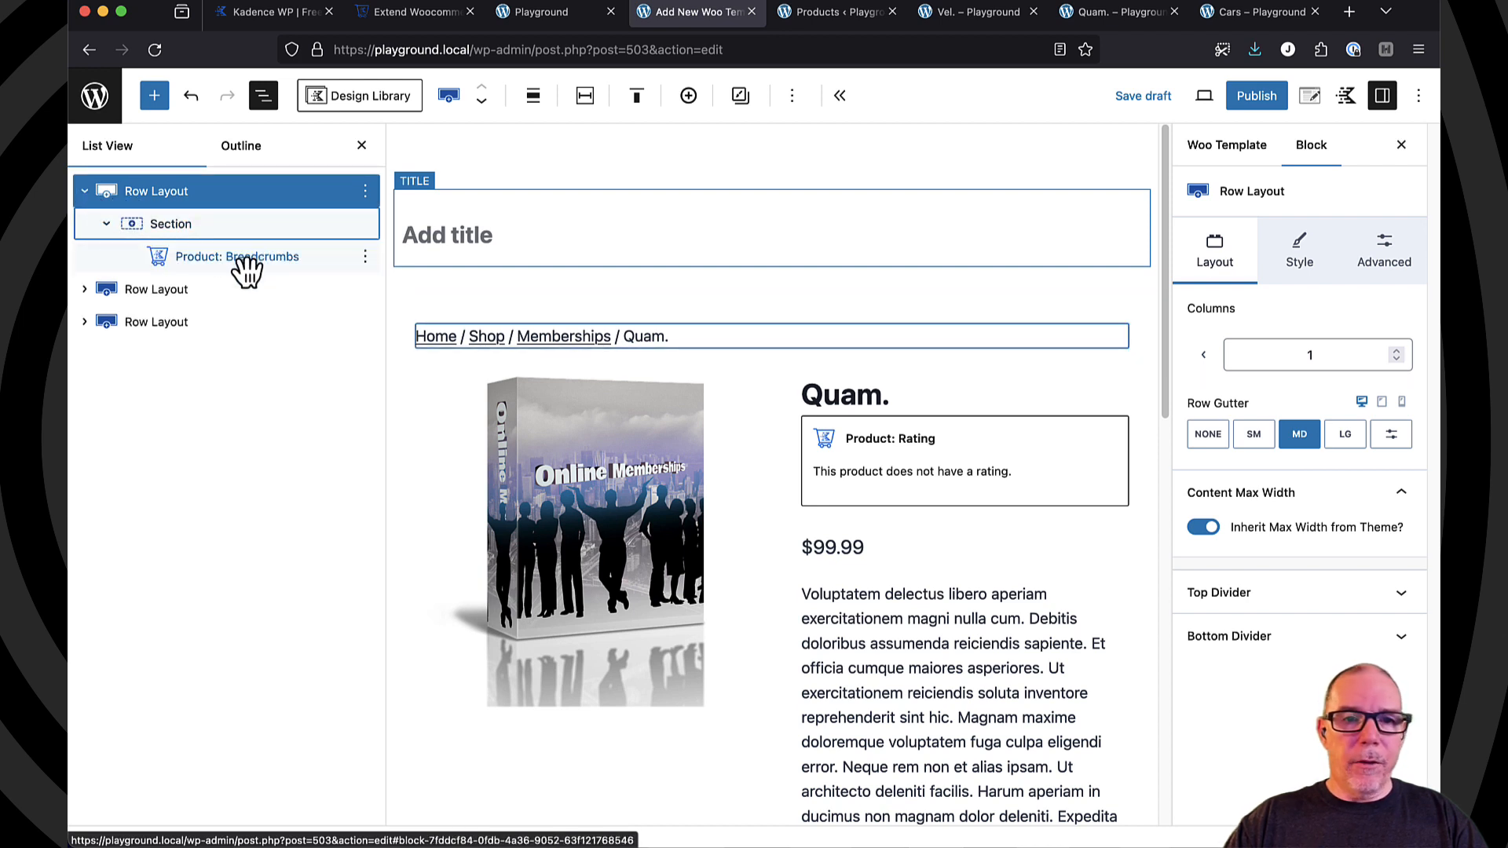
click(86, 192)
- Delete the section holding the product gallery from the second row layout and set that row to 1 column
click(86, 224)
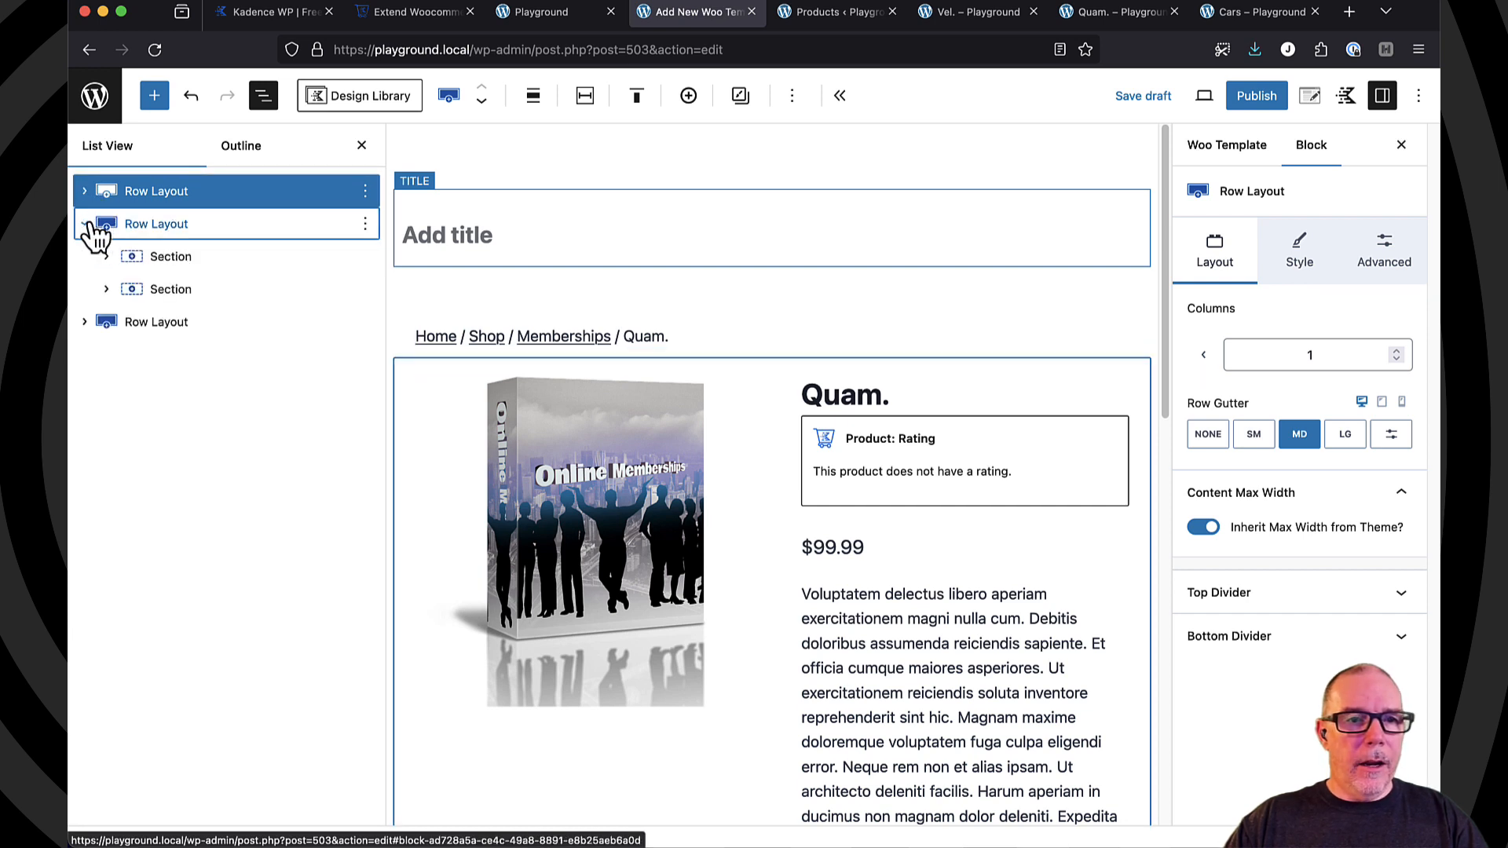
click(108, 258)
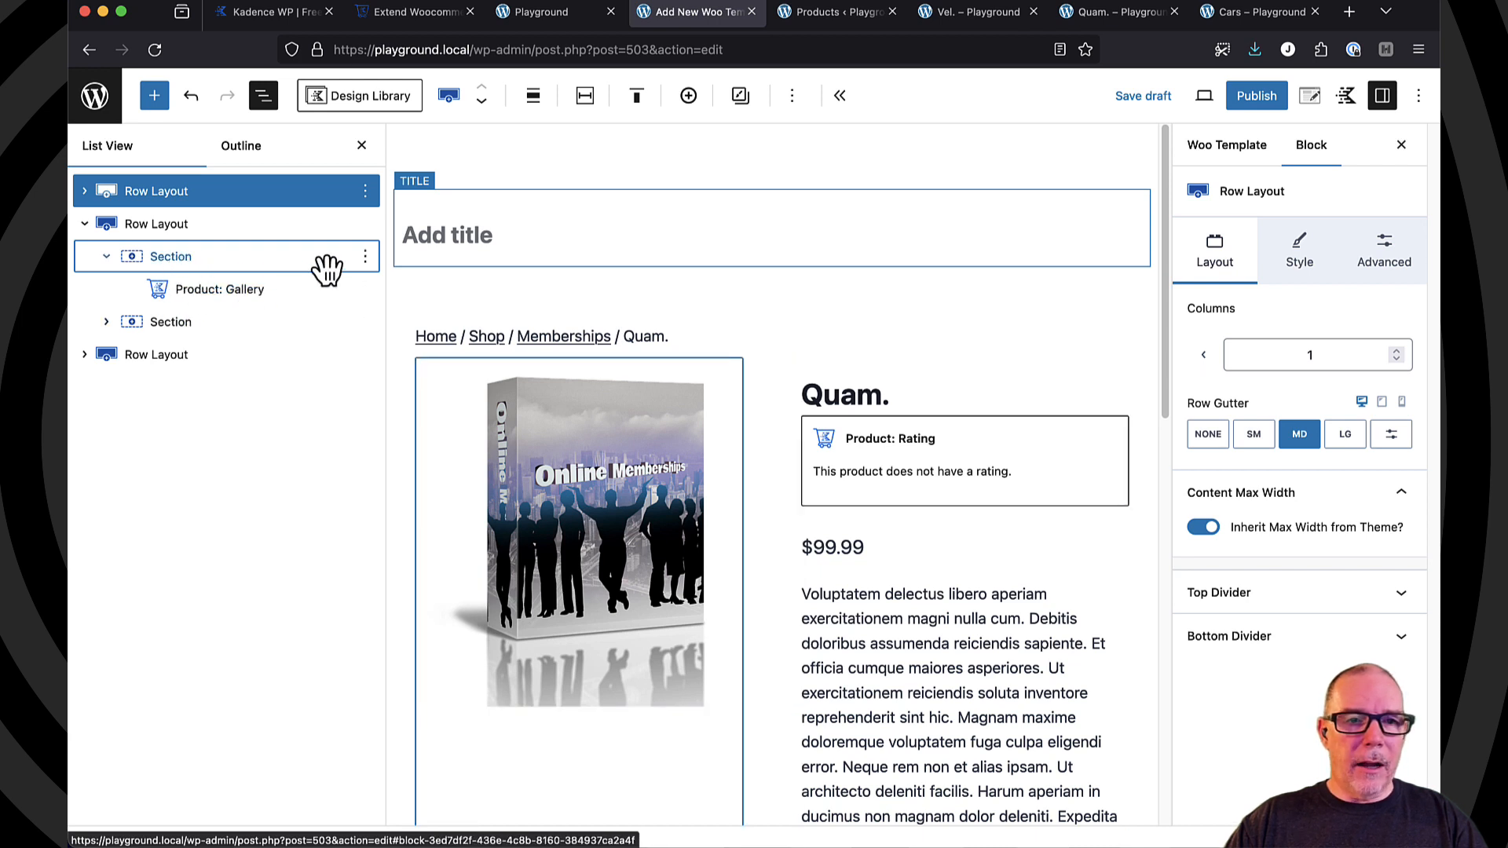
click(366, 257)
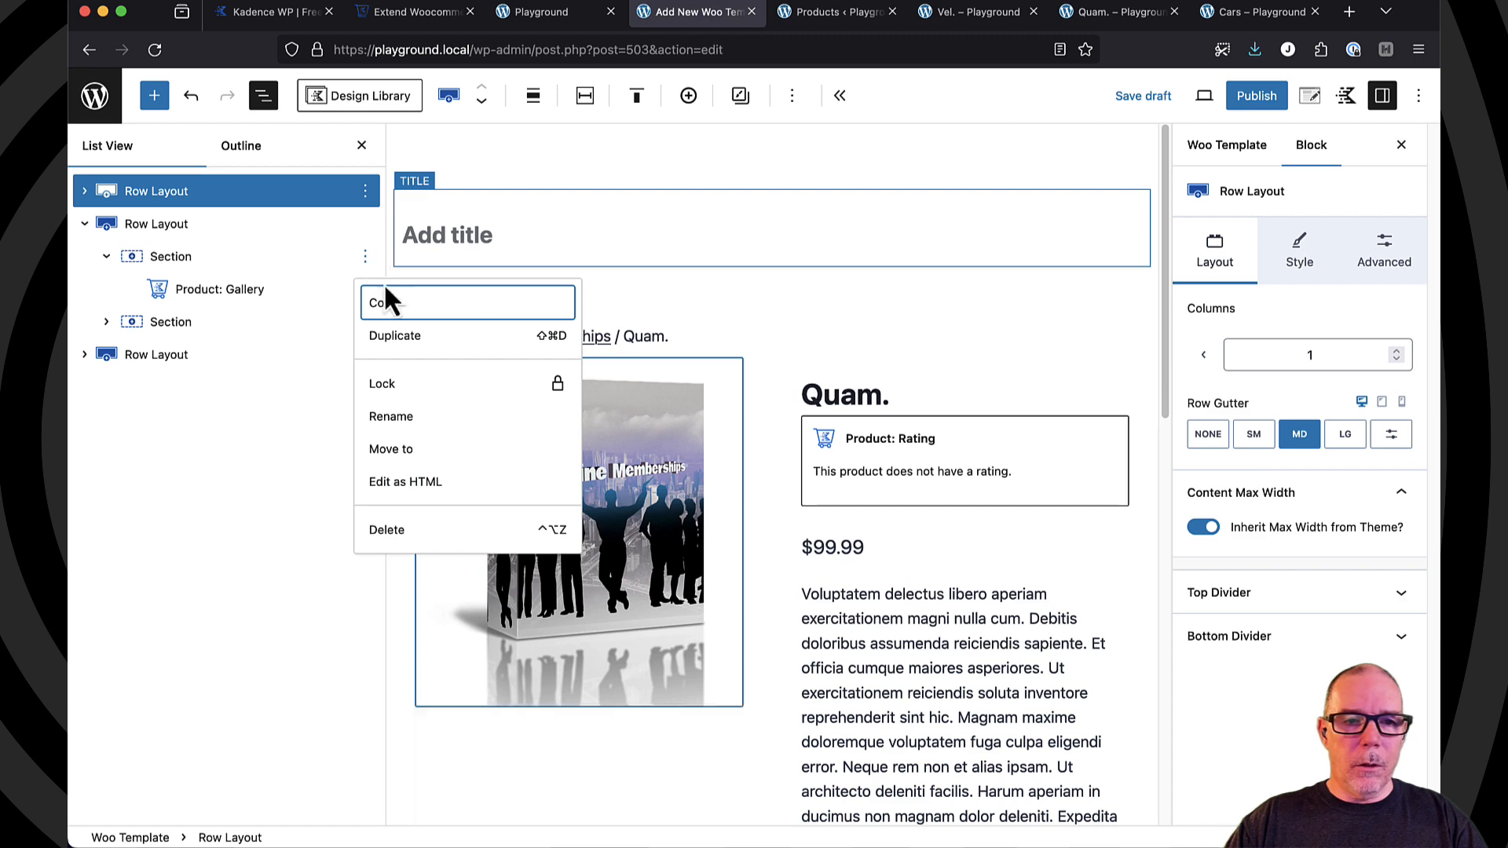
click(387, 531)
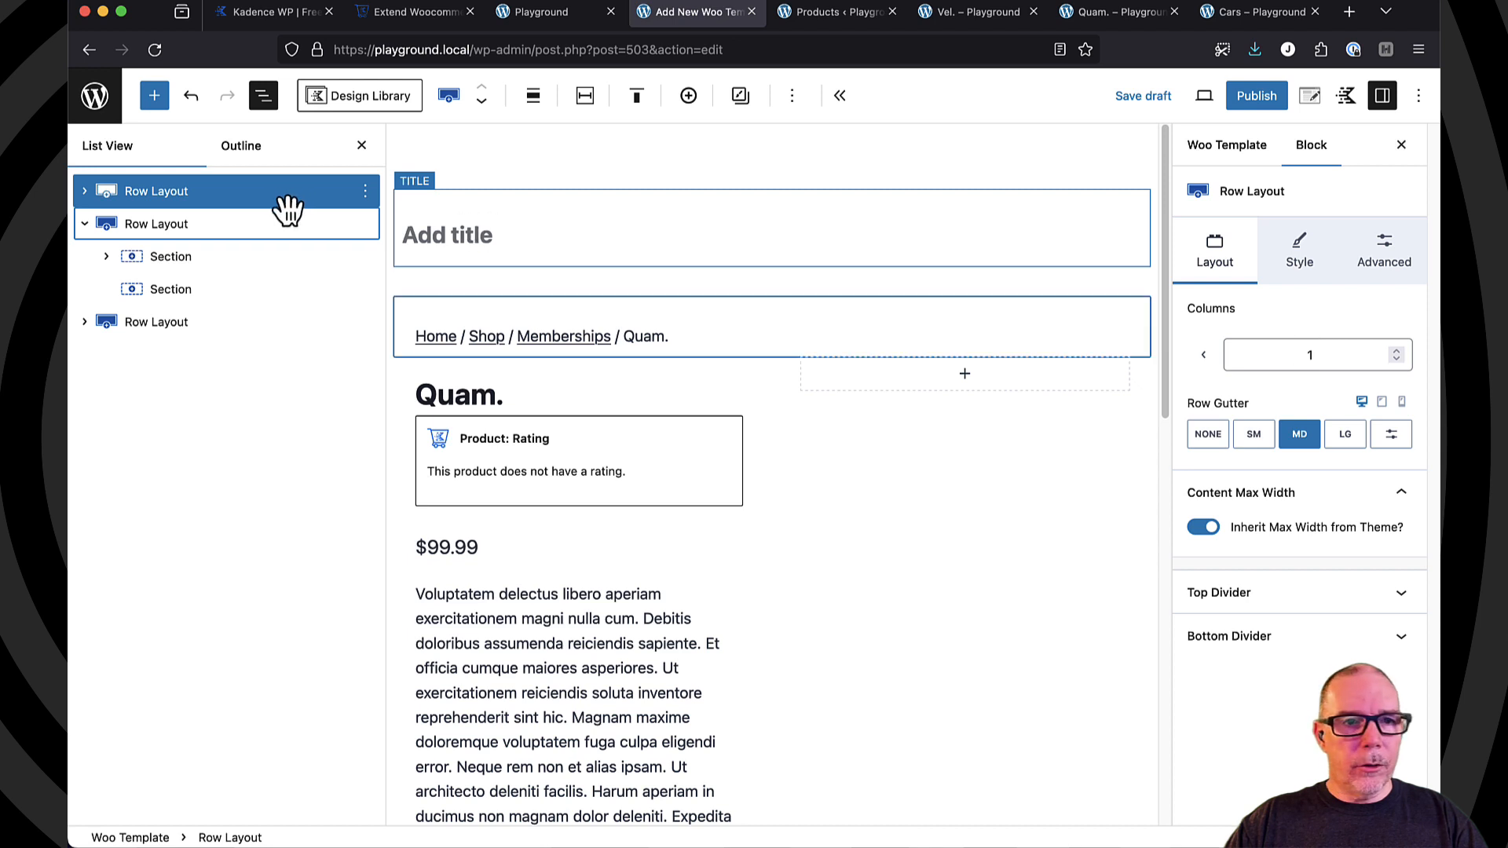
click(197, 229)
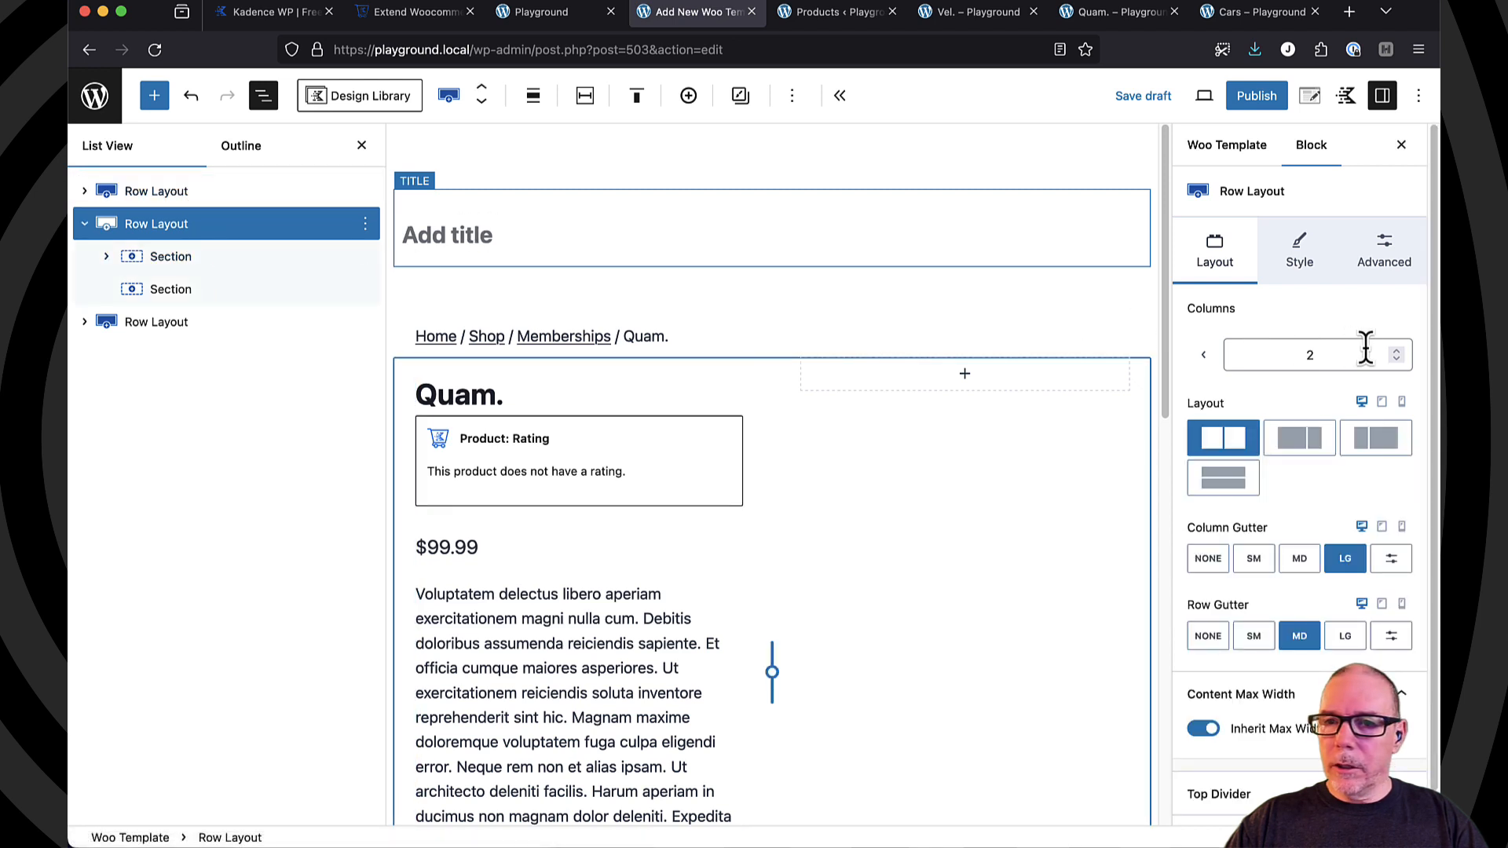
click(1397, 359)
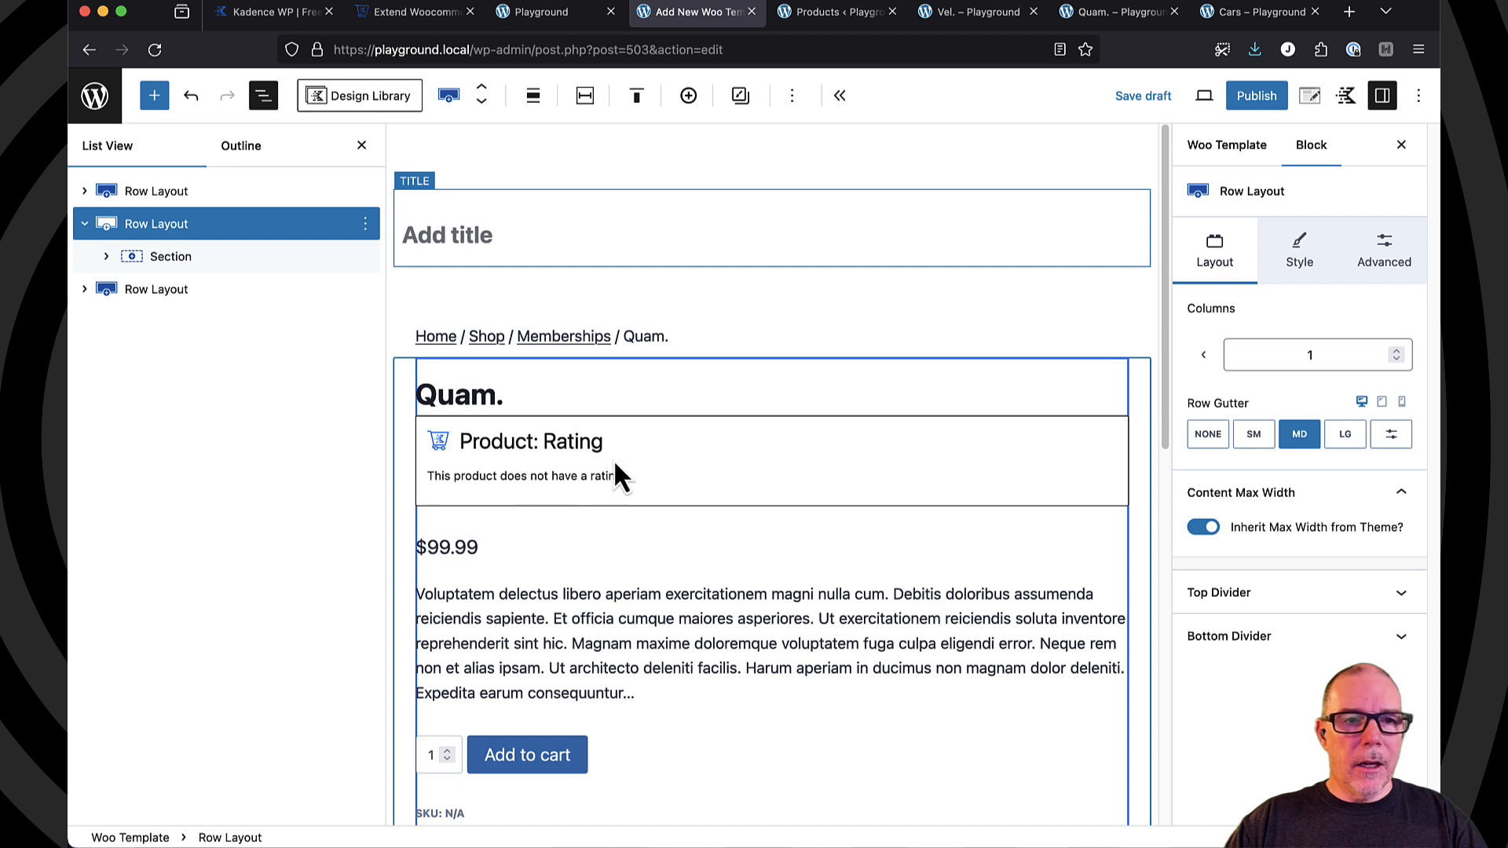
- Delete the Product: Rating block from the remaining section of the second row layout
scroll(696, 534, down, 2)
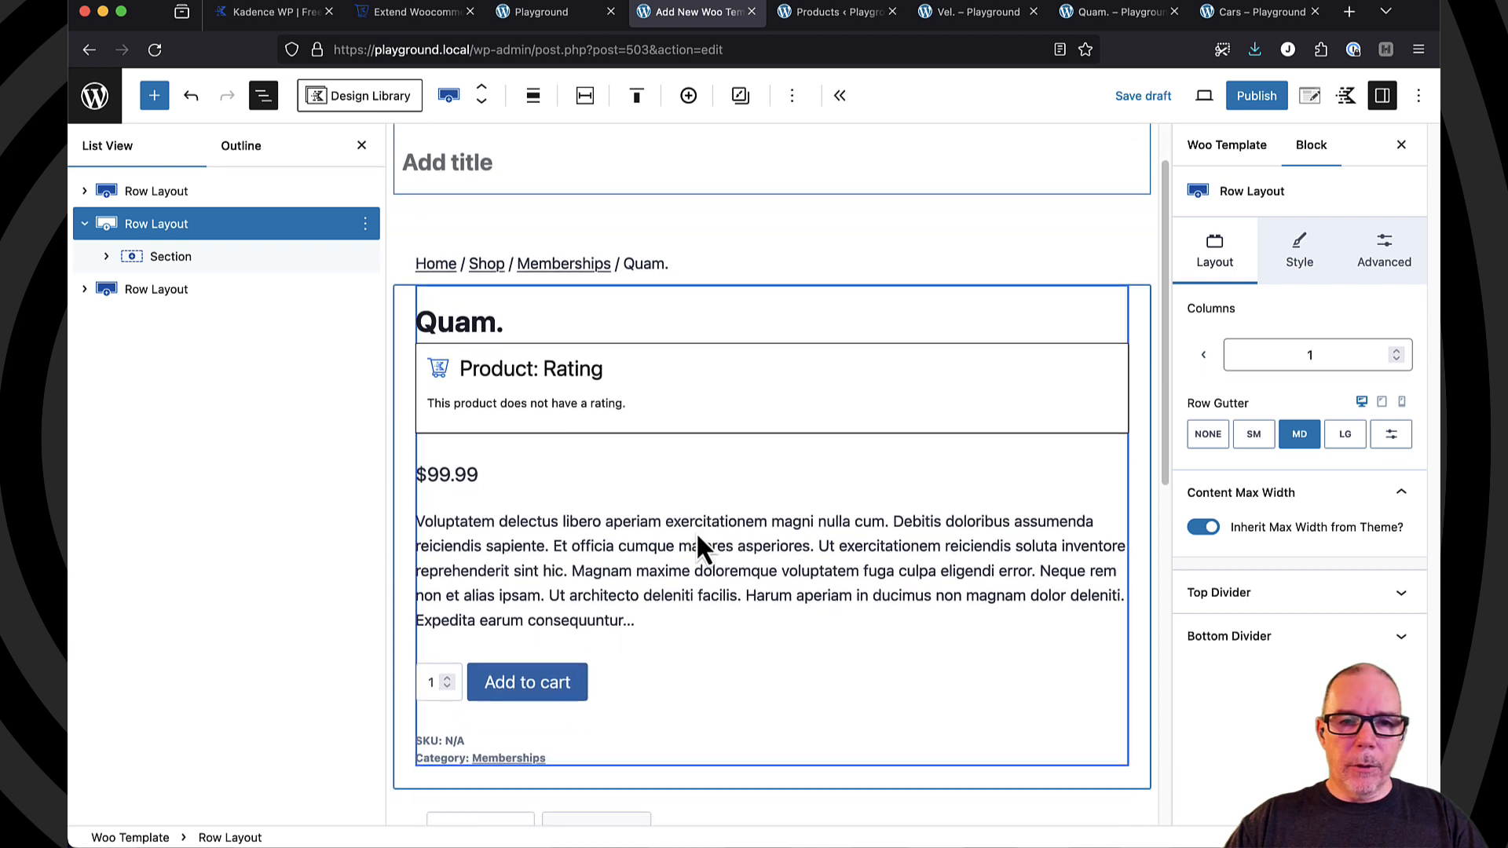
scroll(697, 536, down, 2)
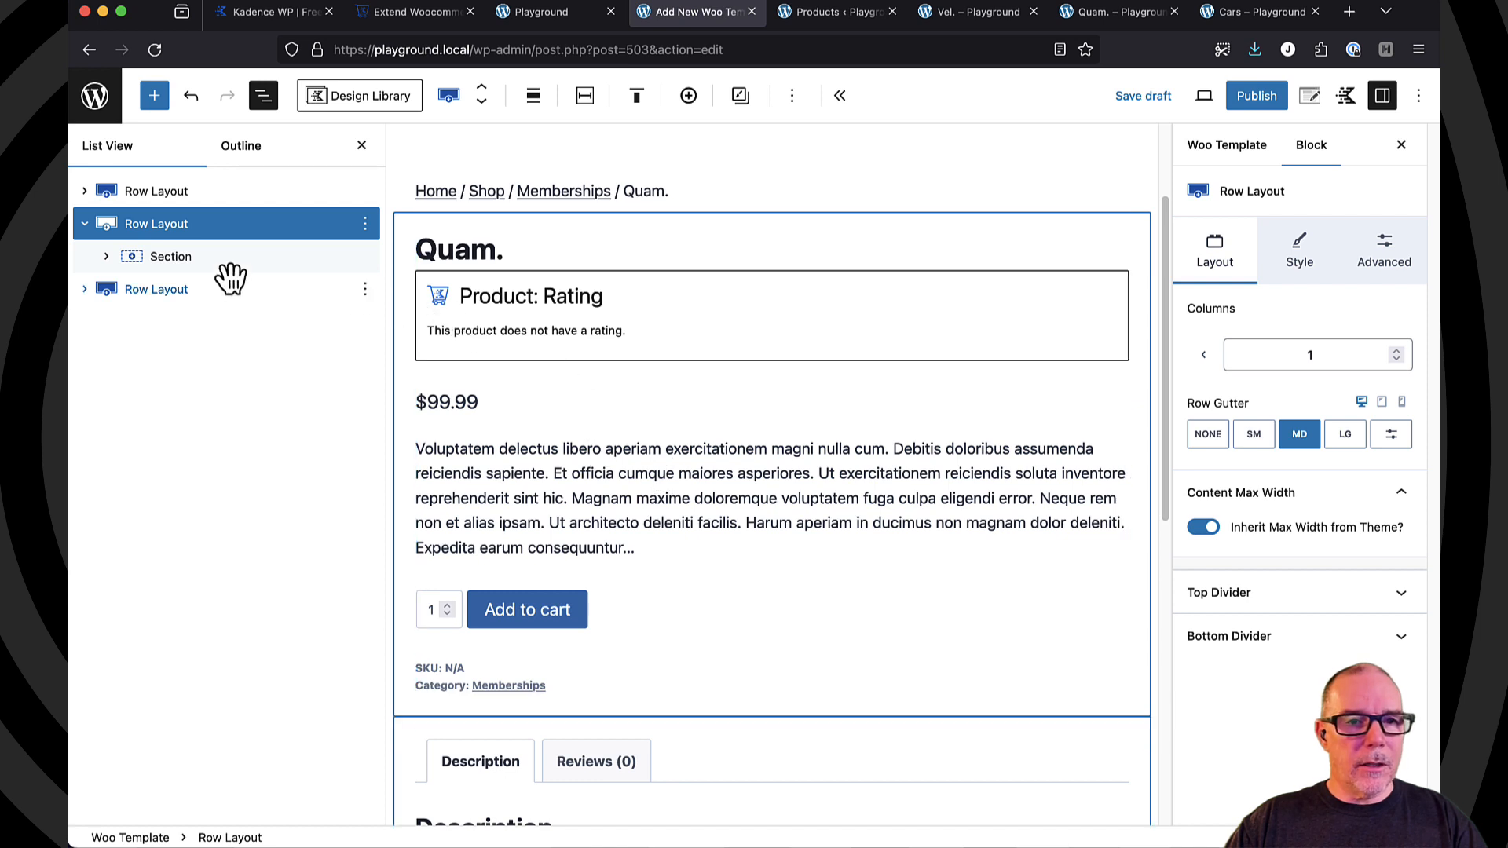
click(107, 257)
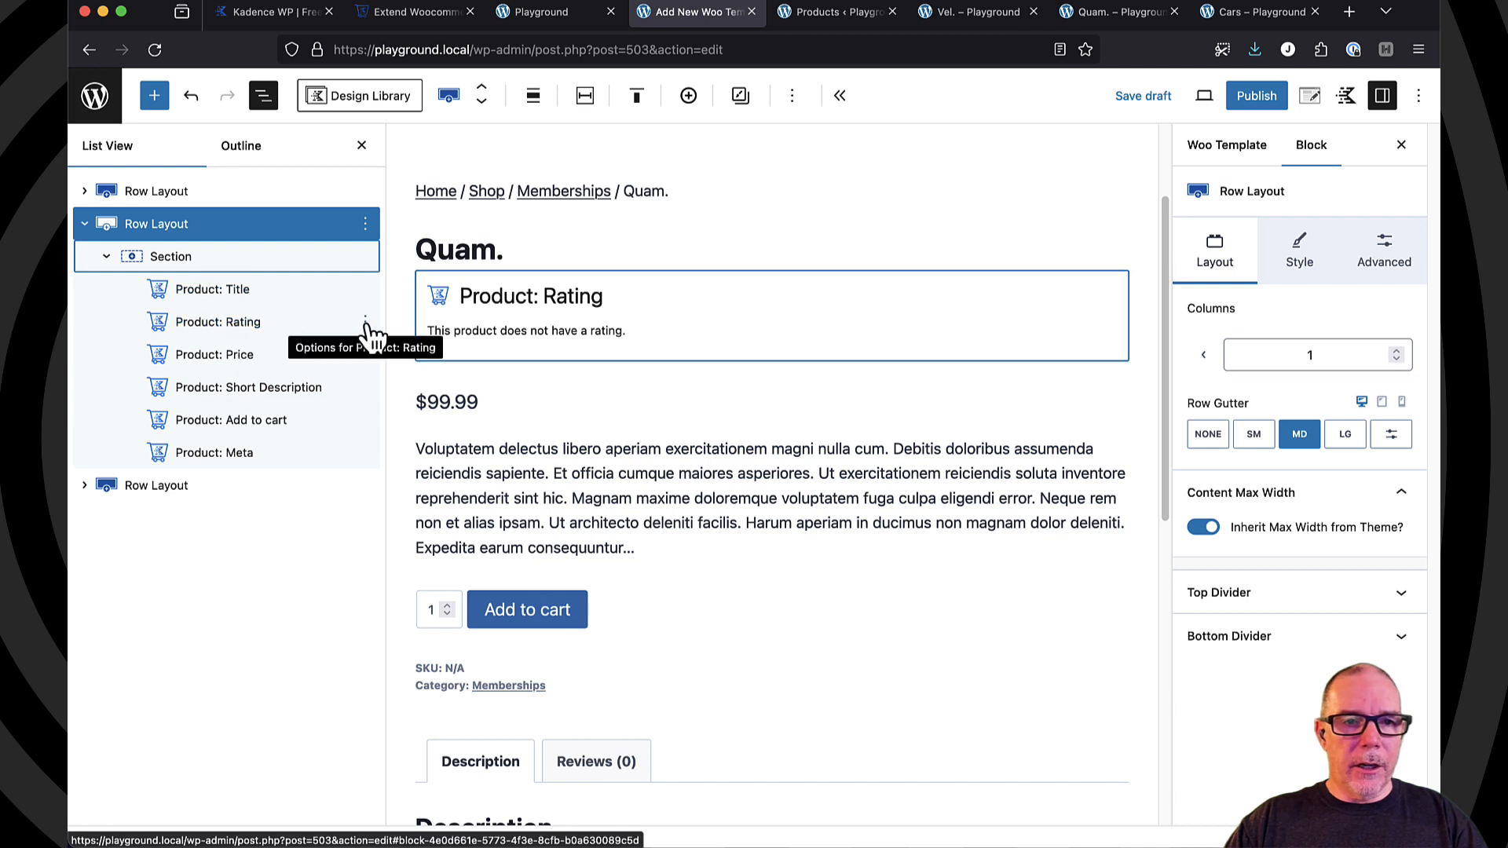
click(365, 323)
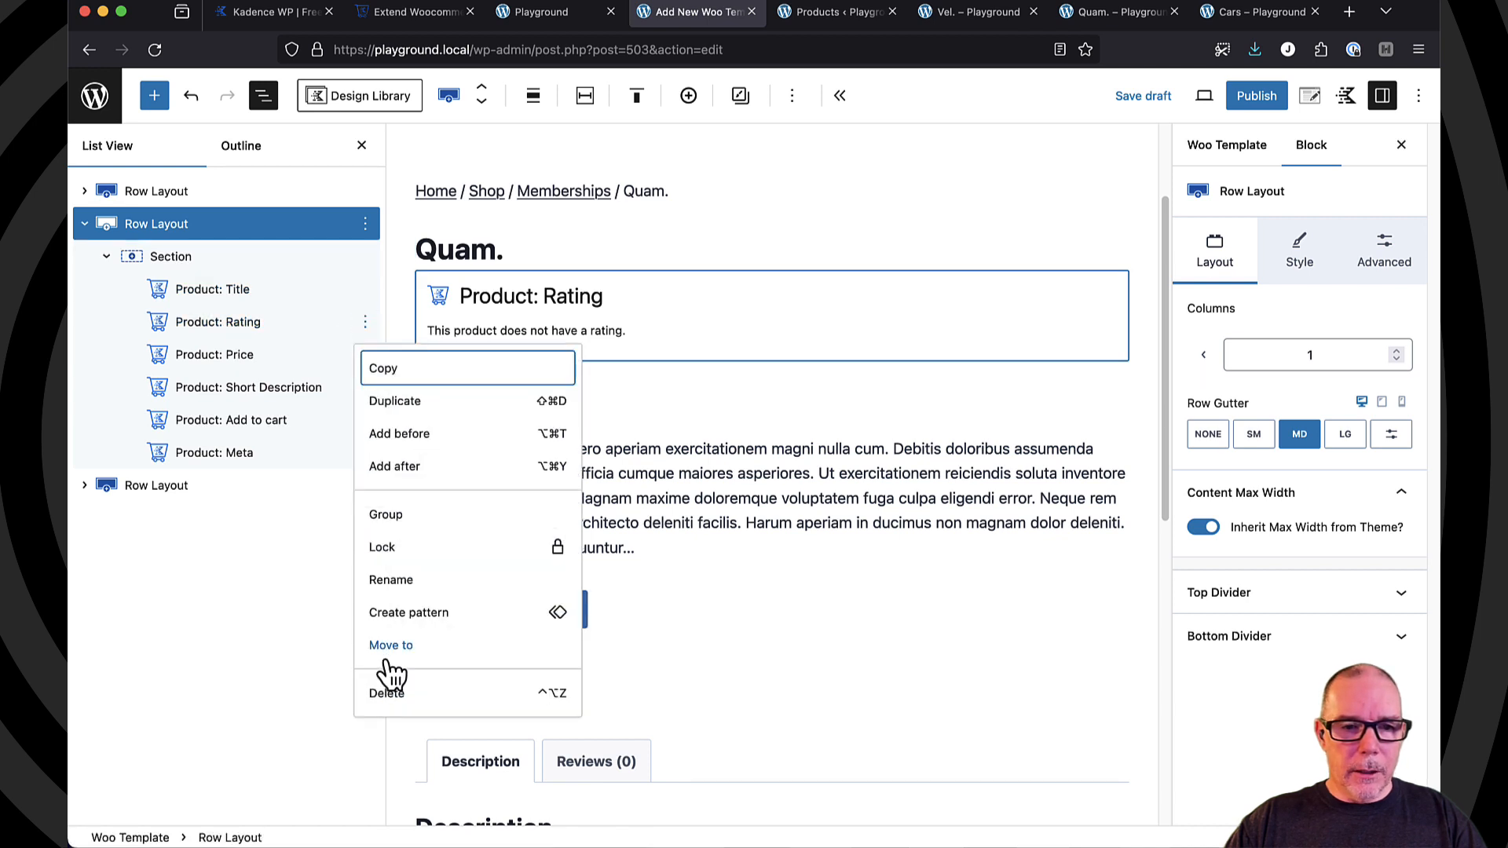
click(389, 696)
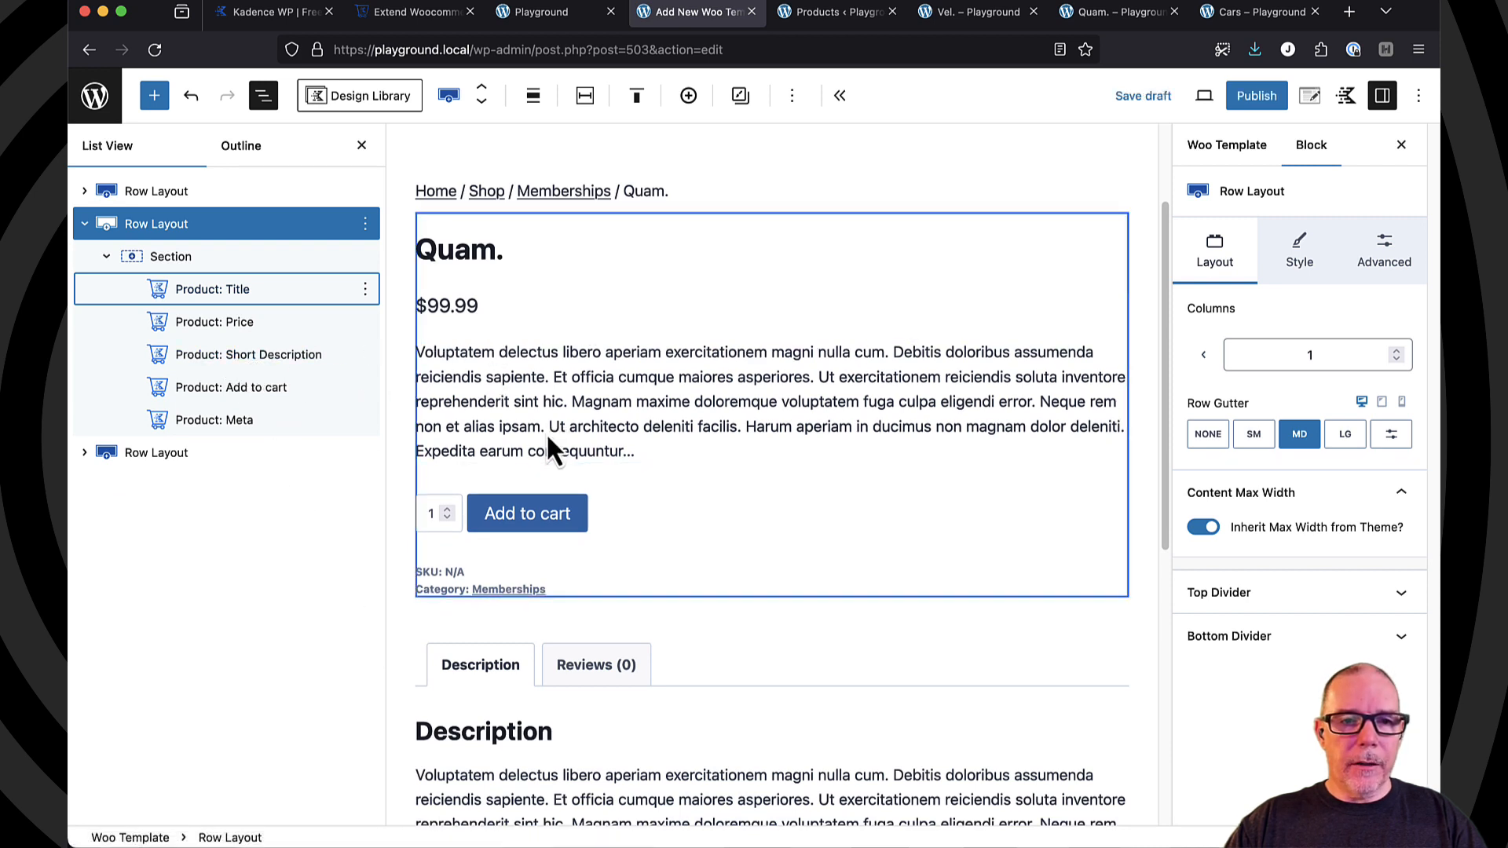
- Insert a Product: Description block between the price and the short description in the second row layout
click(155, 96)
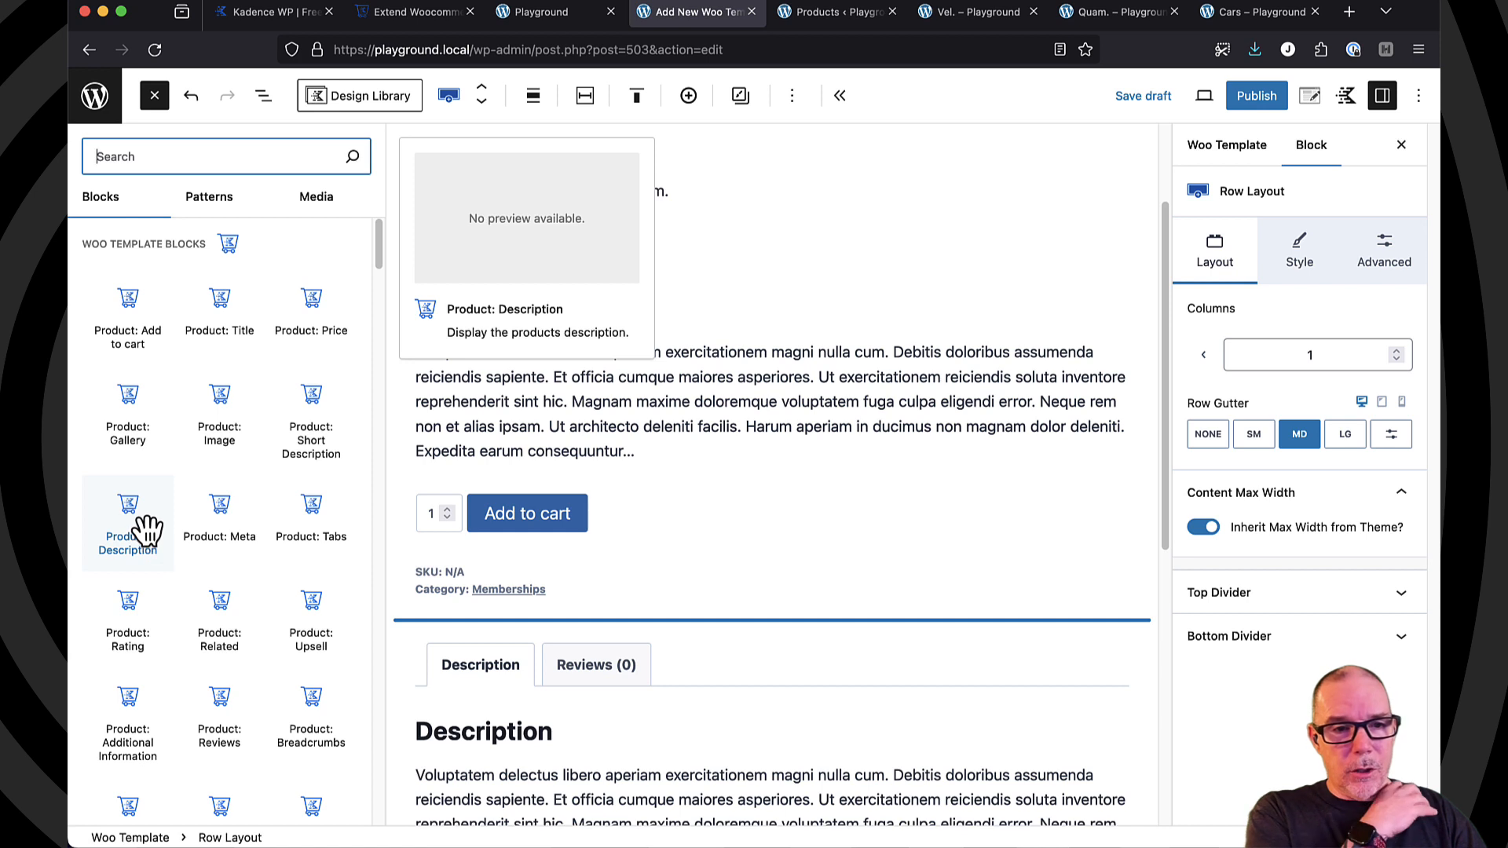
scroll(256, 522, down, 5)
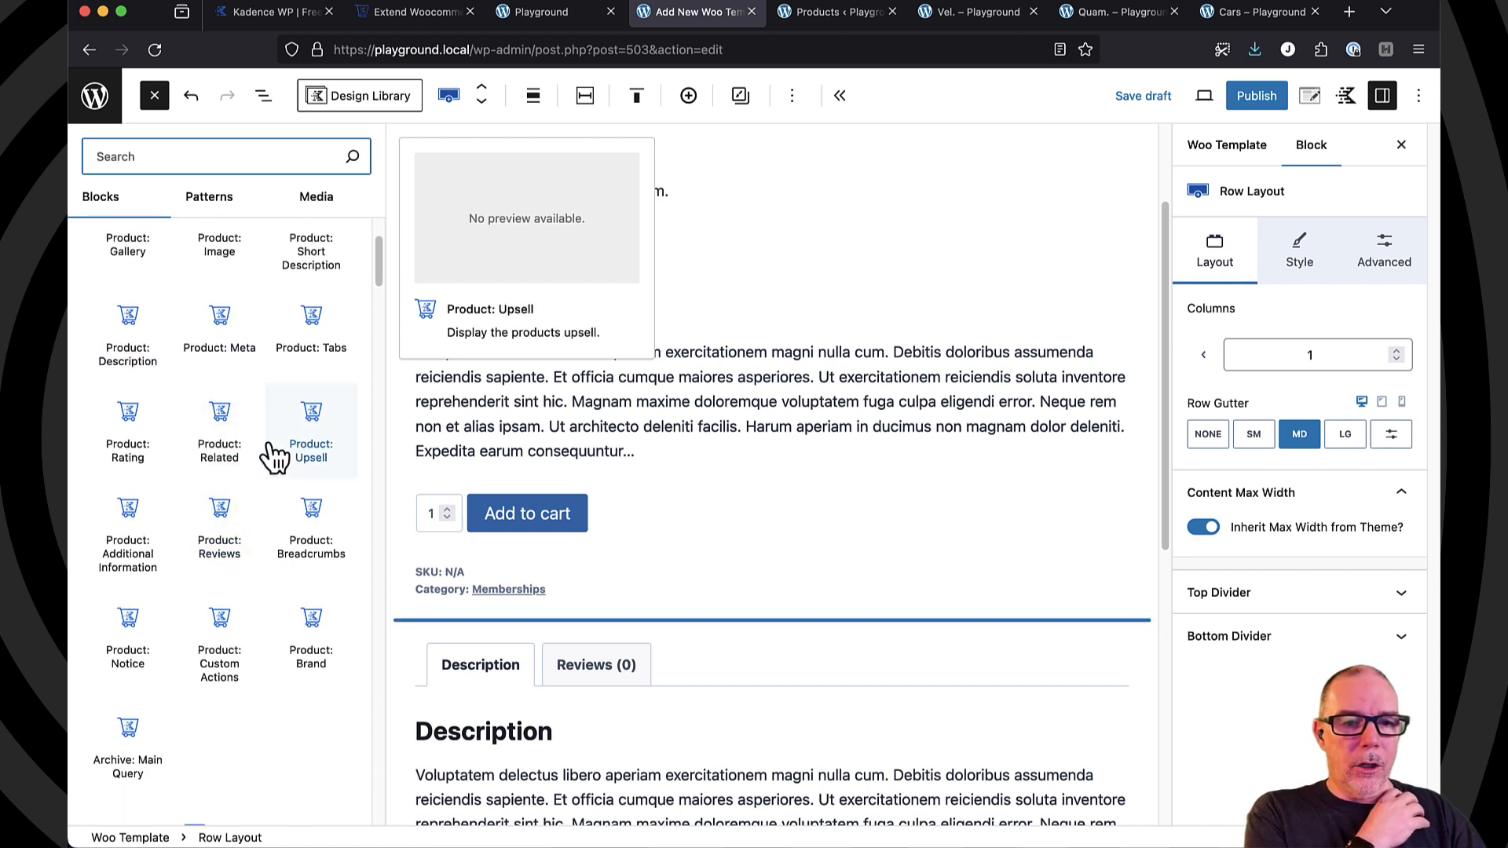
scroll(274, 458, up, 1)
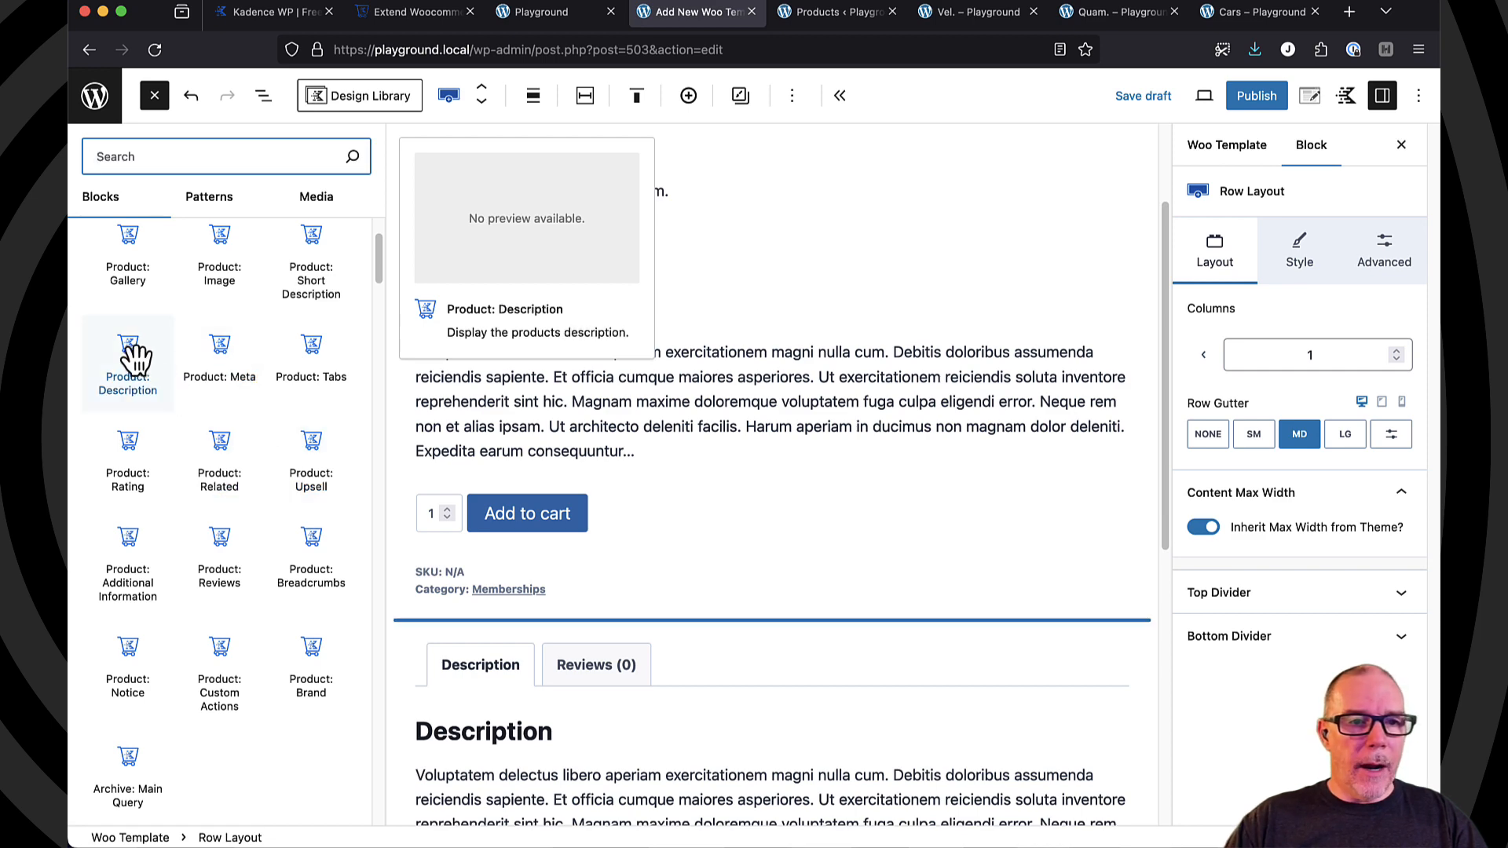
drag(135, 357, 702, 339)
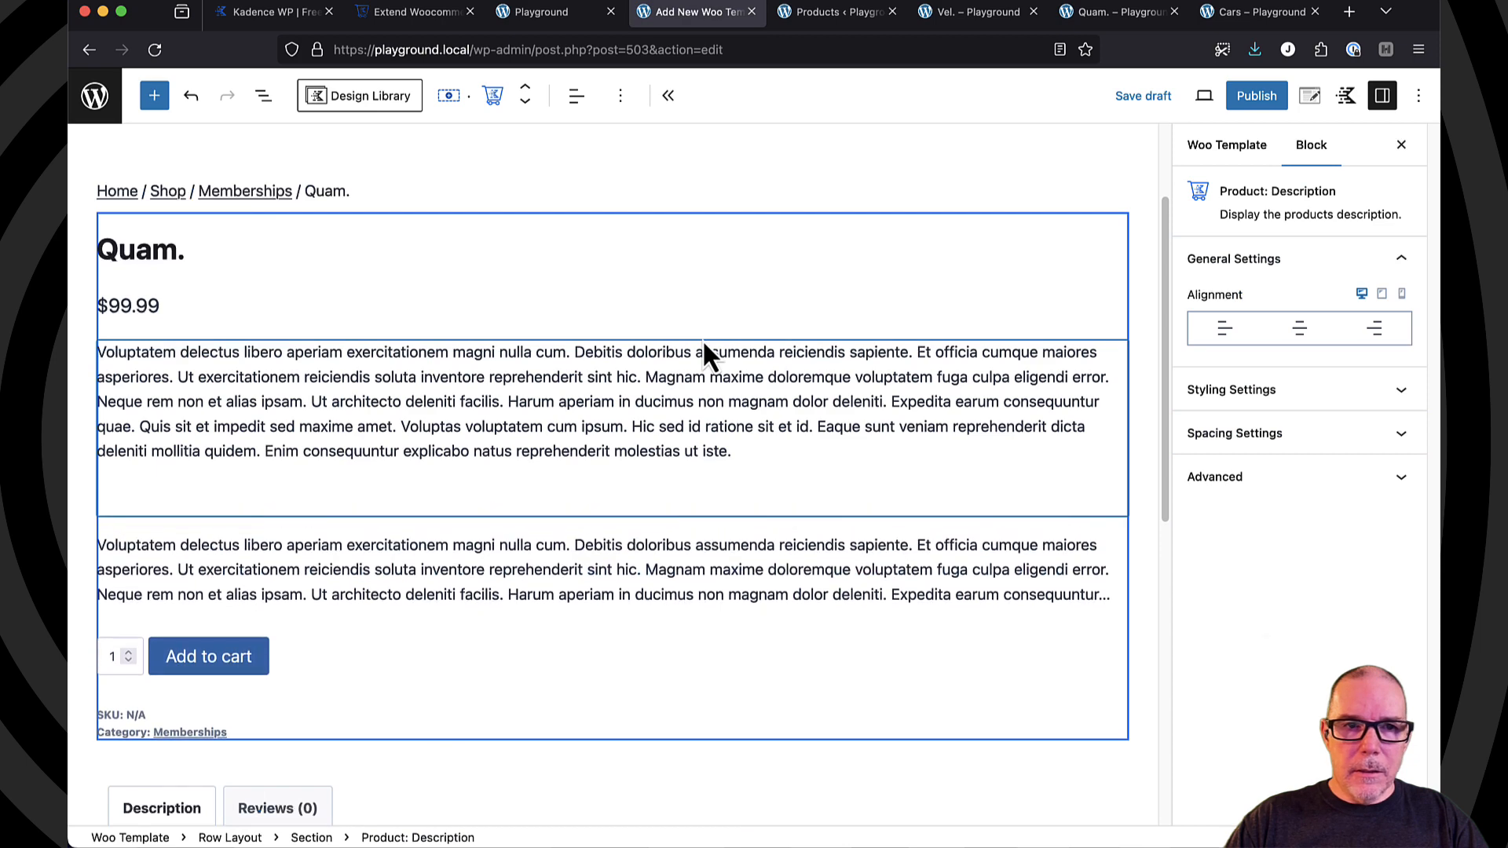
- Delete the Product: Short Description block and move Product: Add to cart directly above Product: Description
click(263, 95)
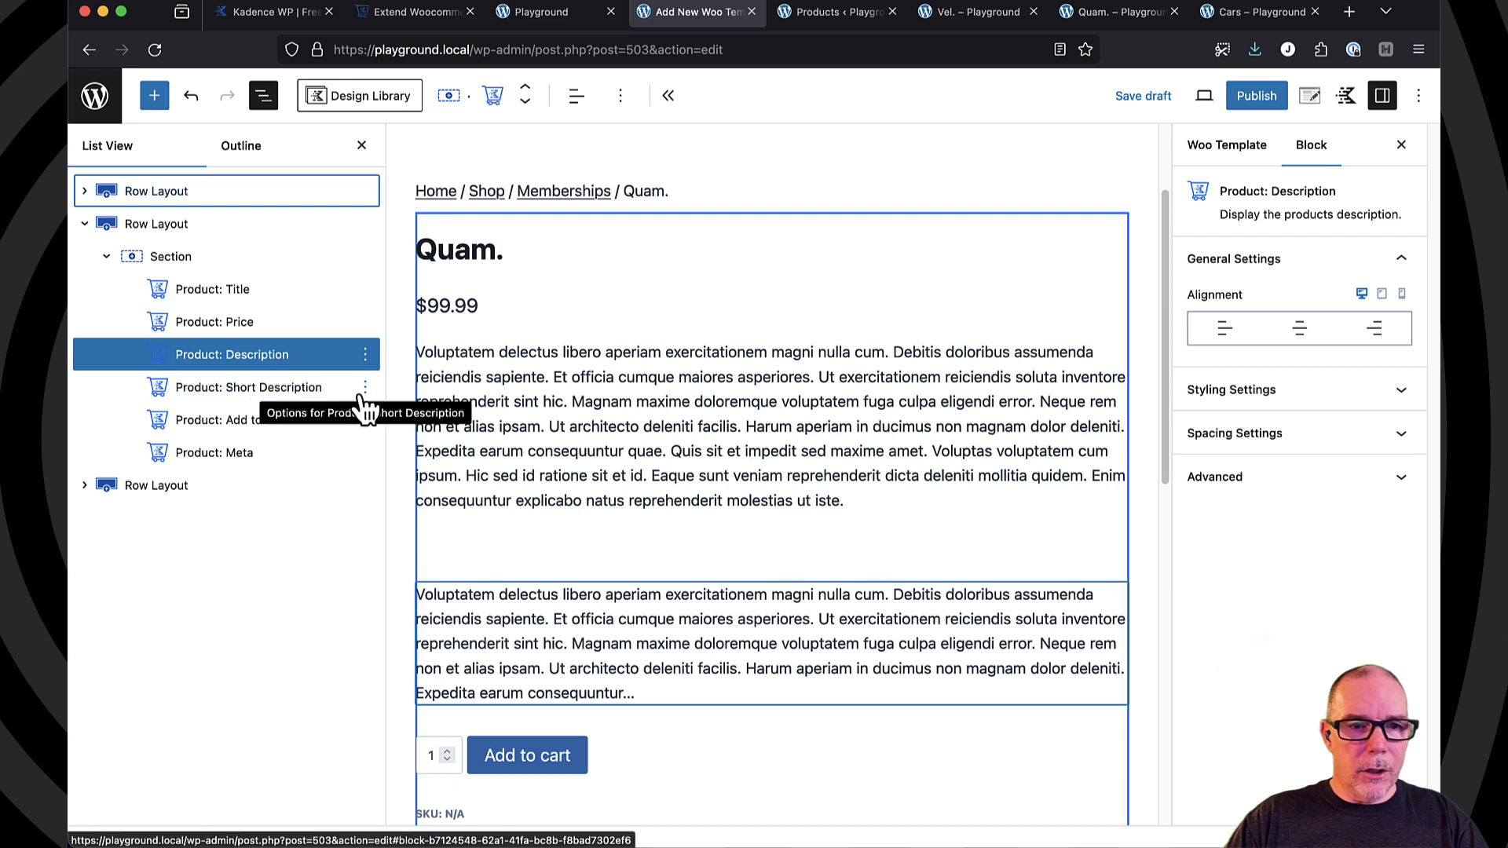
click(373, 391)
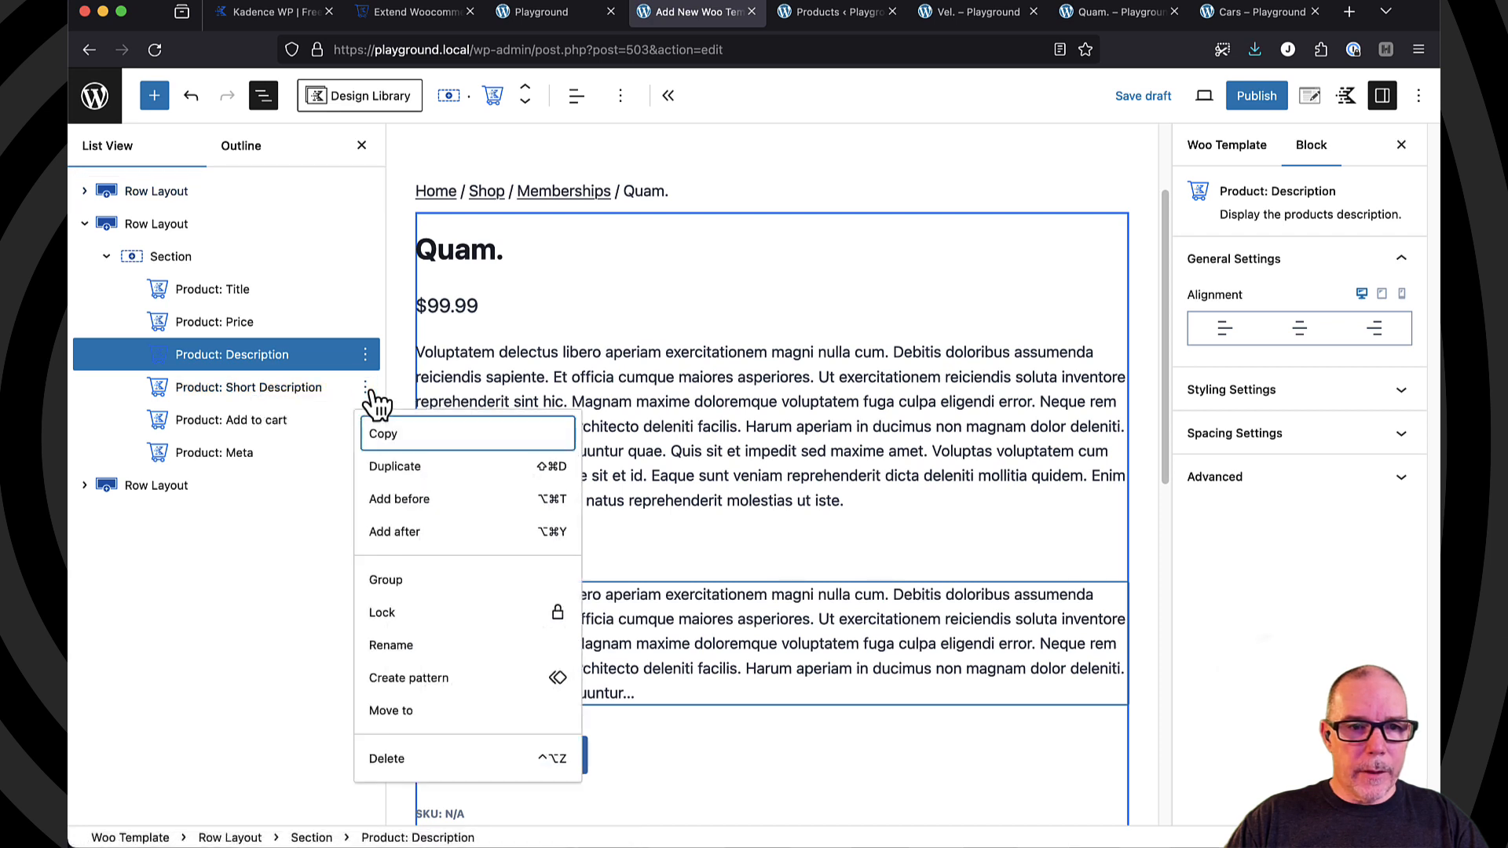
click(396, 760)
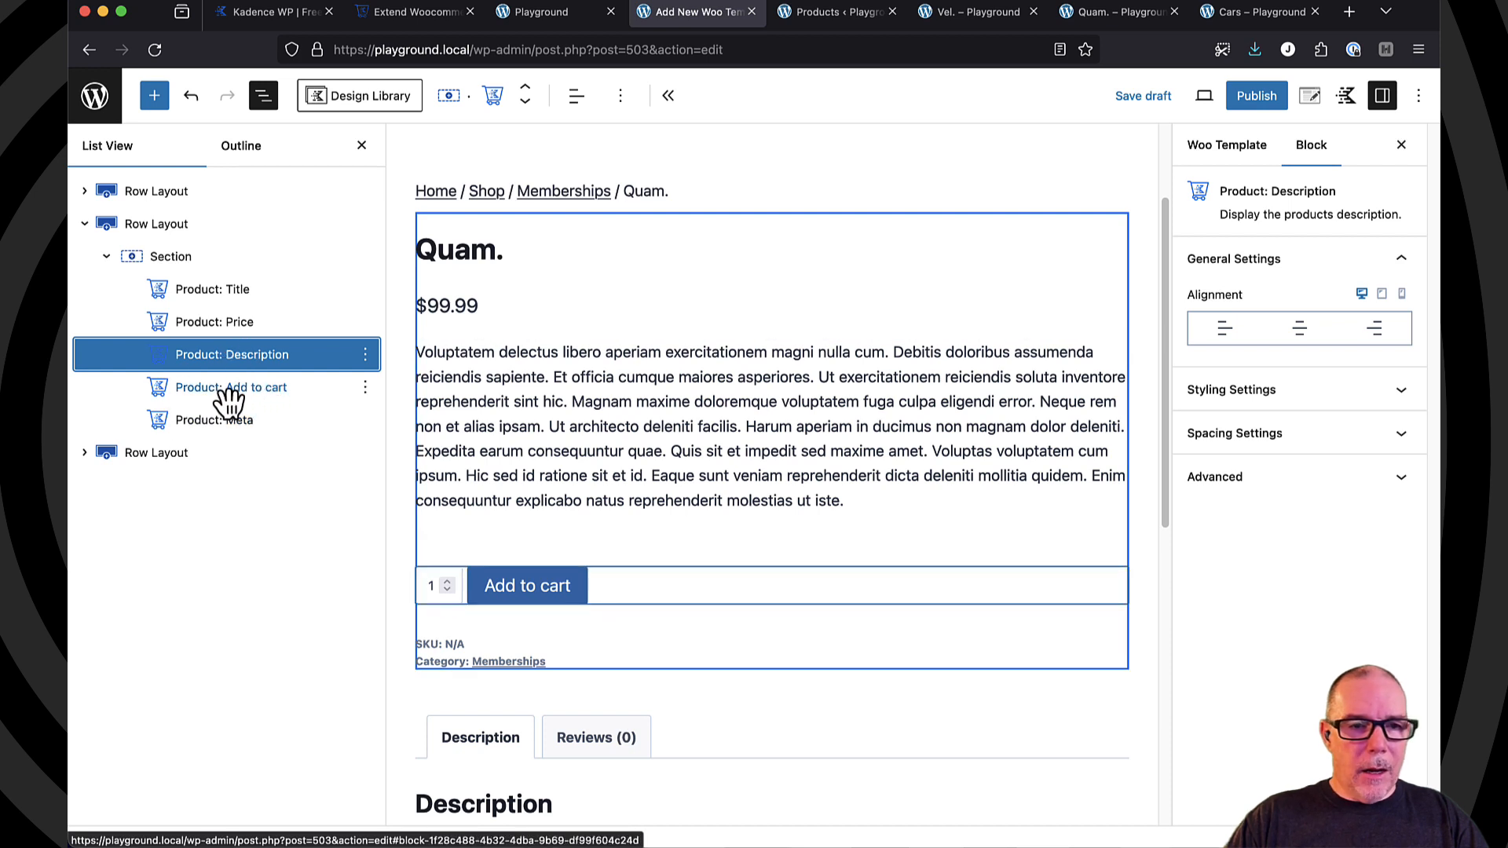
drag(243, 392, 262, 340)
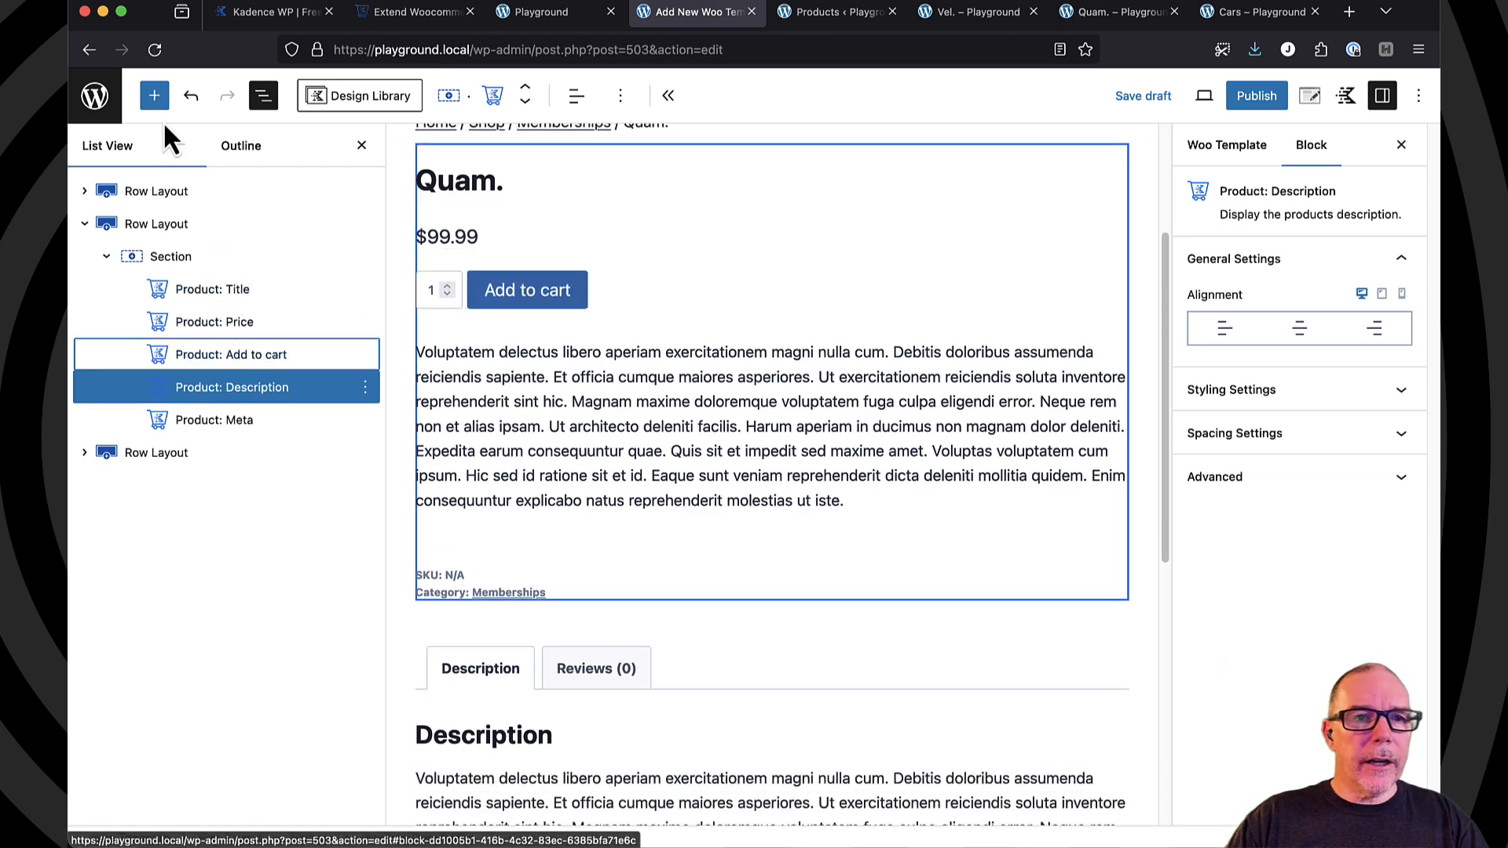
- Insert a Row Layout block with two equal columns between the product title and the price
click(154, 95)
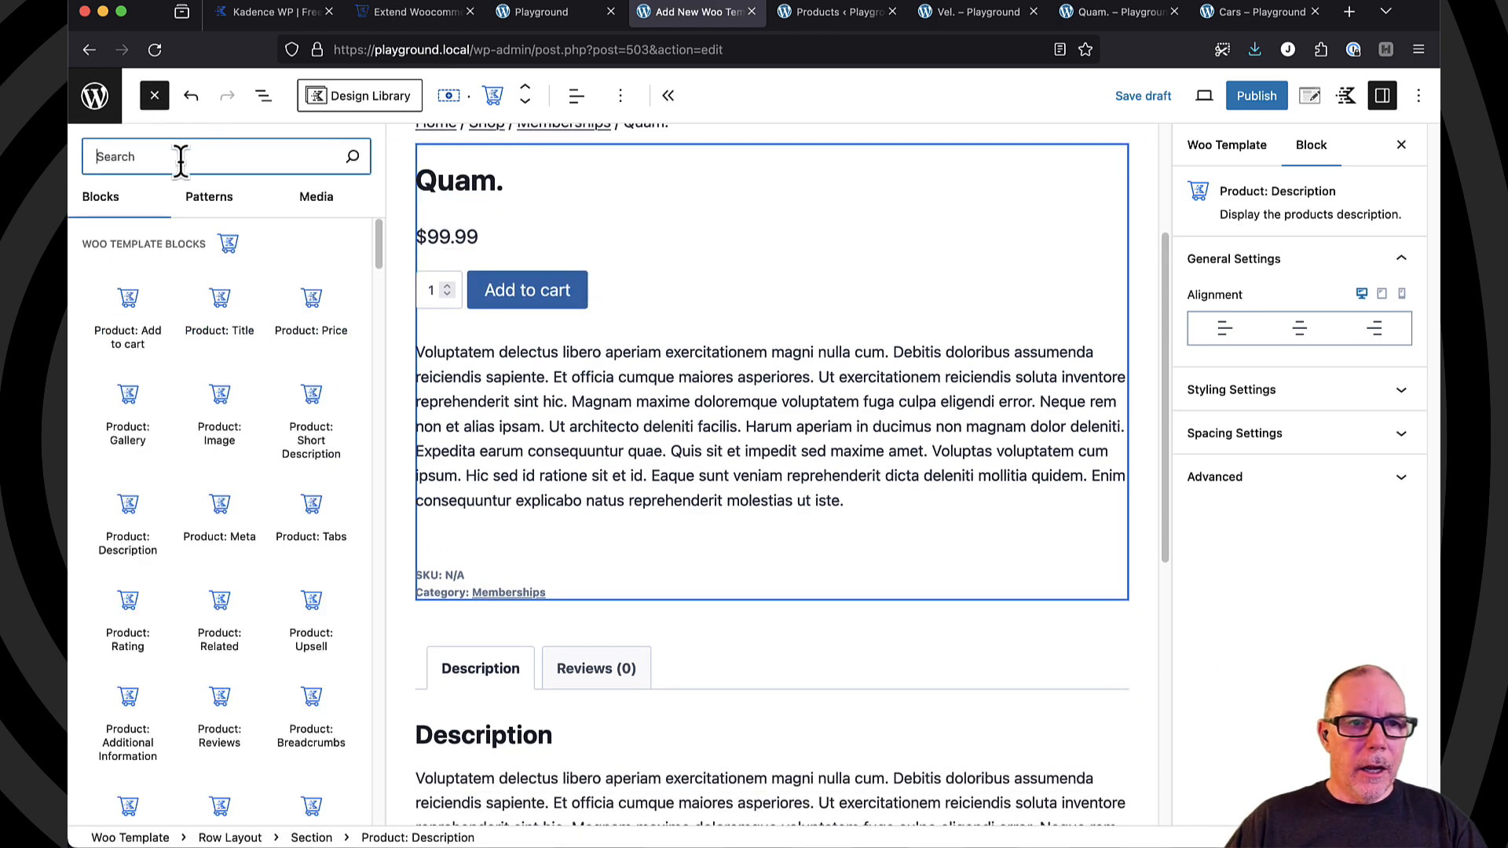
text(row)
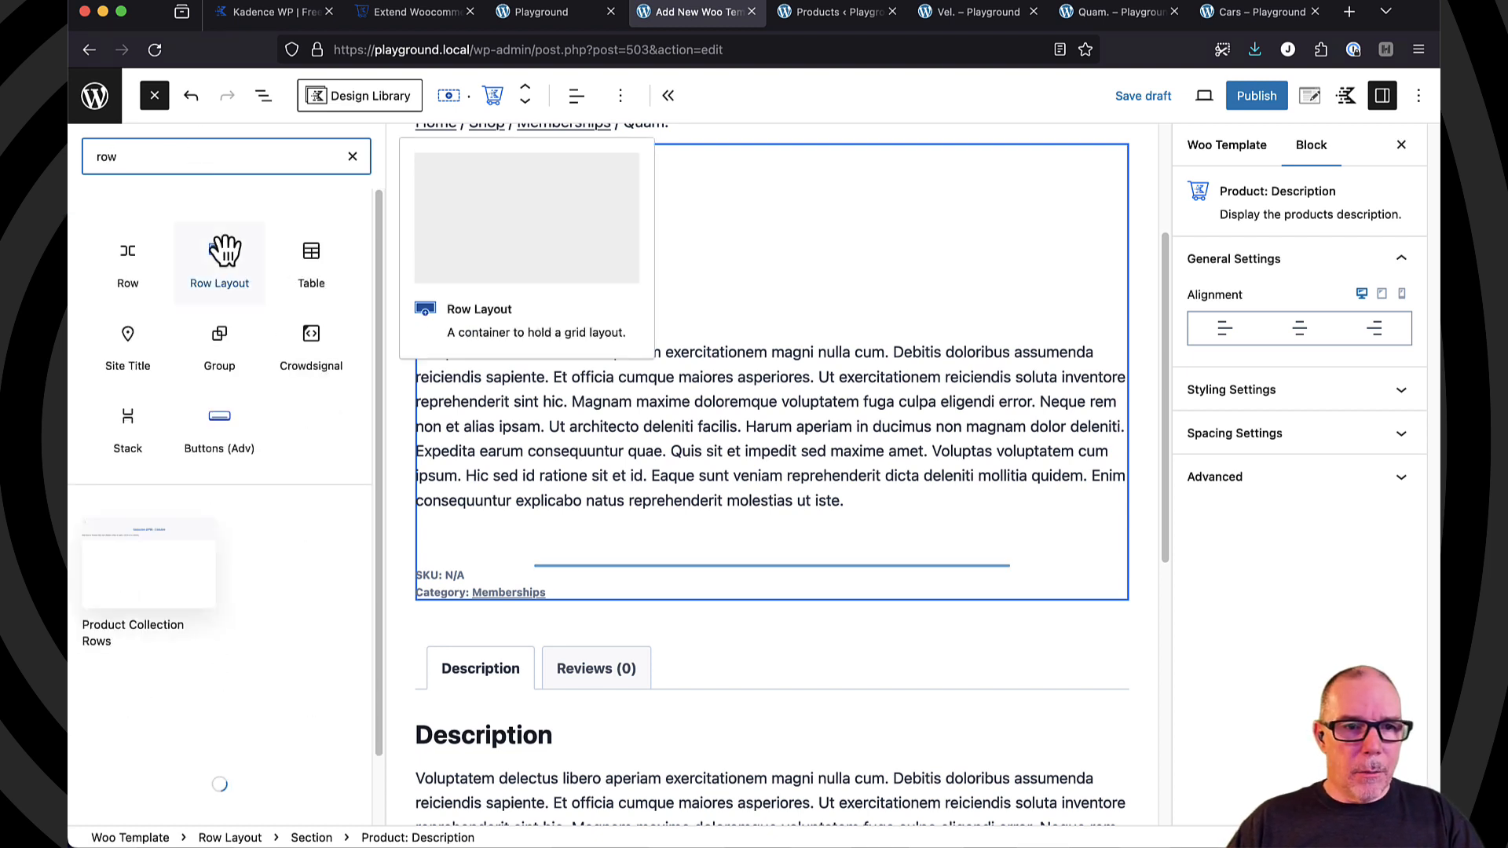
drag(224, 251, 662, 206)
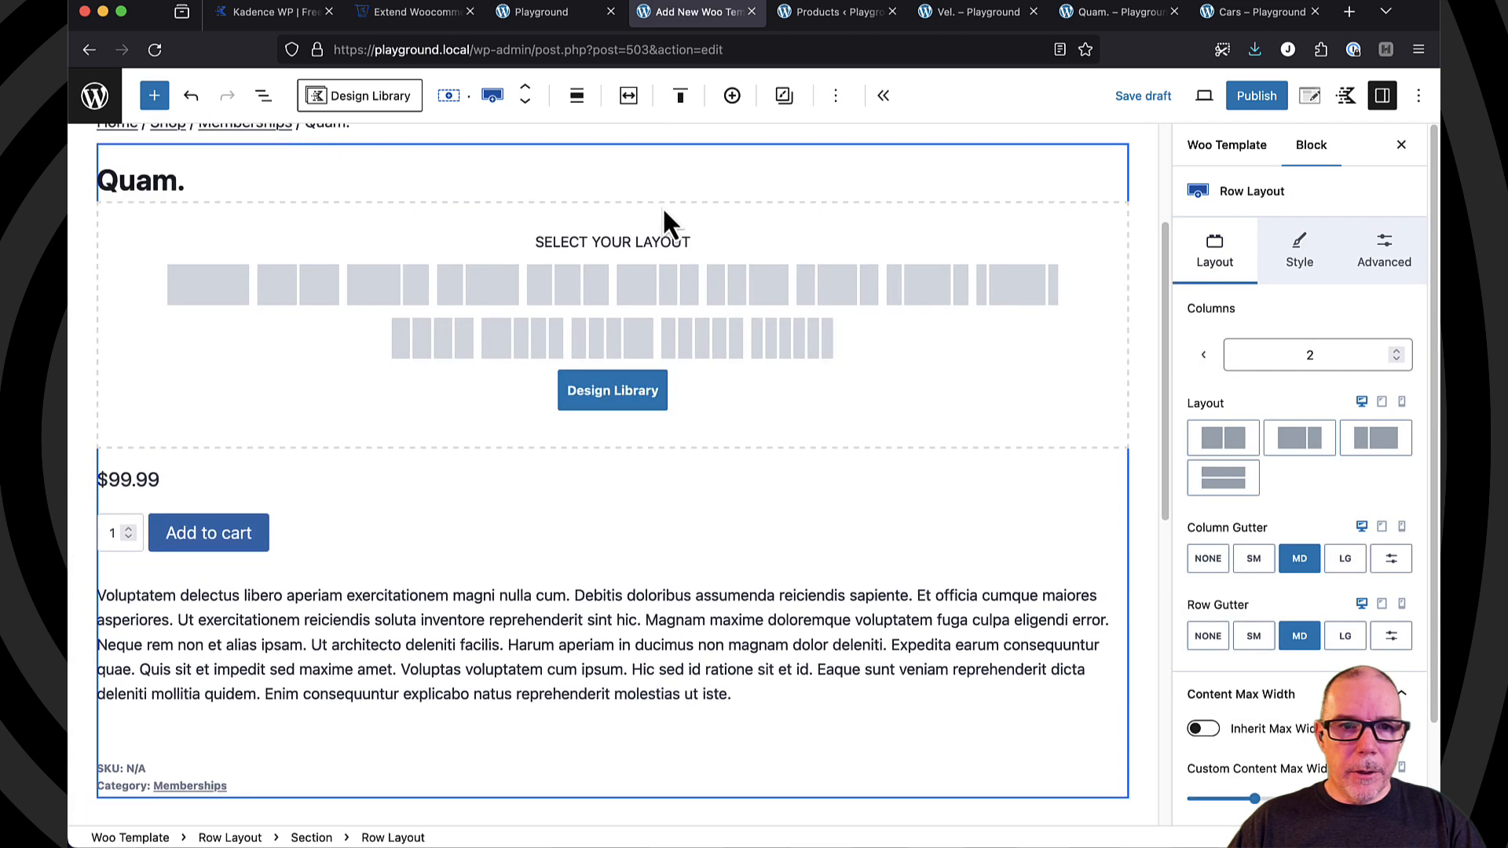
click(310, 289)
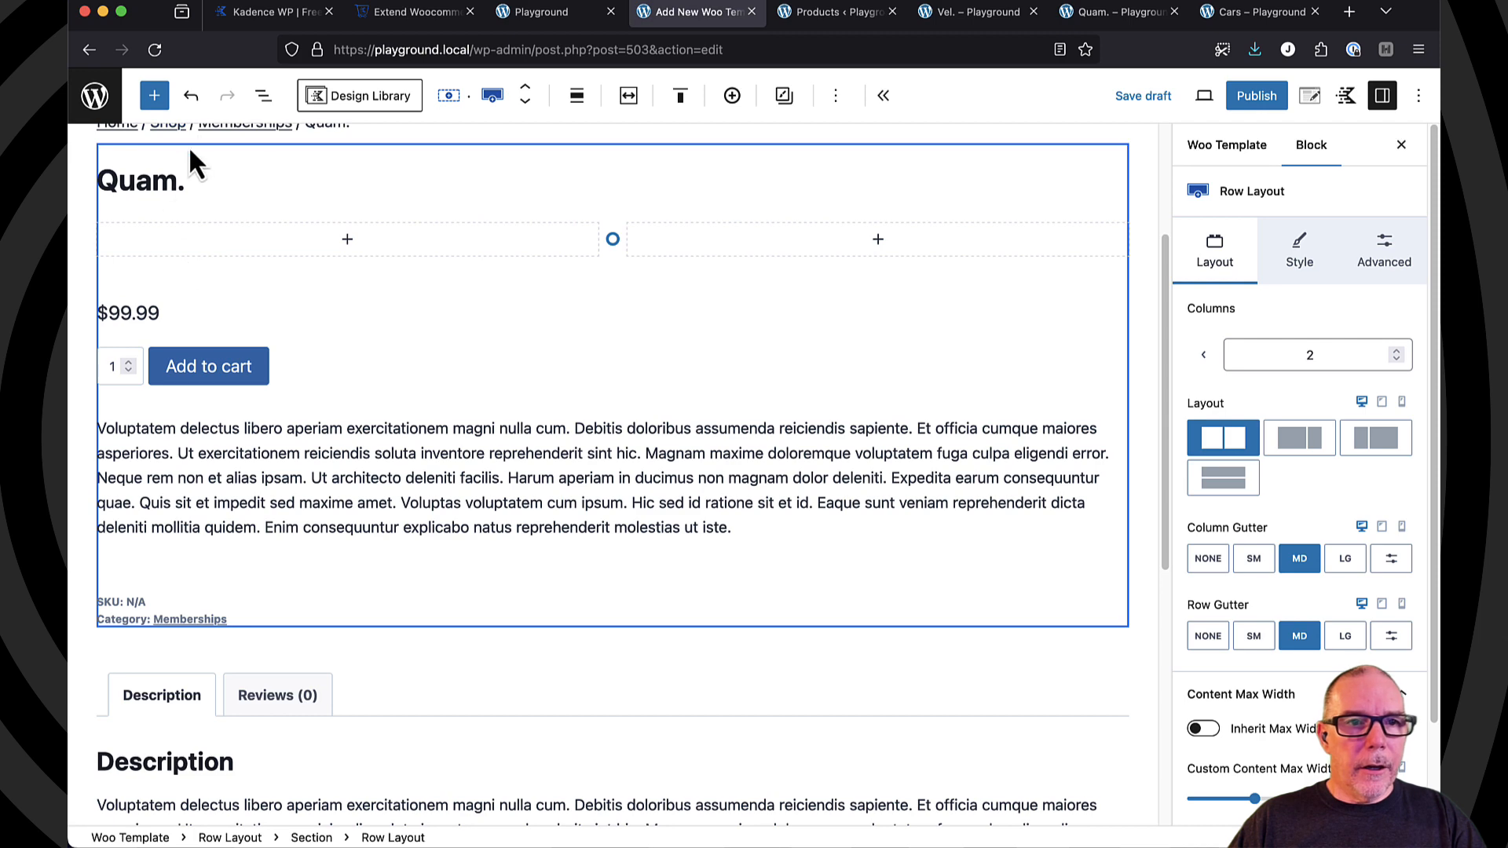
- Move Product: Price into the nested row layout's first section and Product: Add to cart into its second section
click(265, 96)
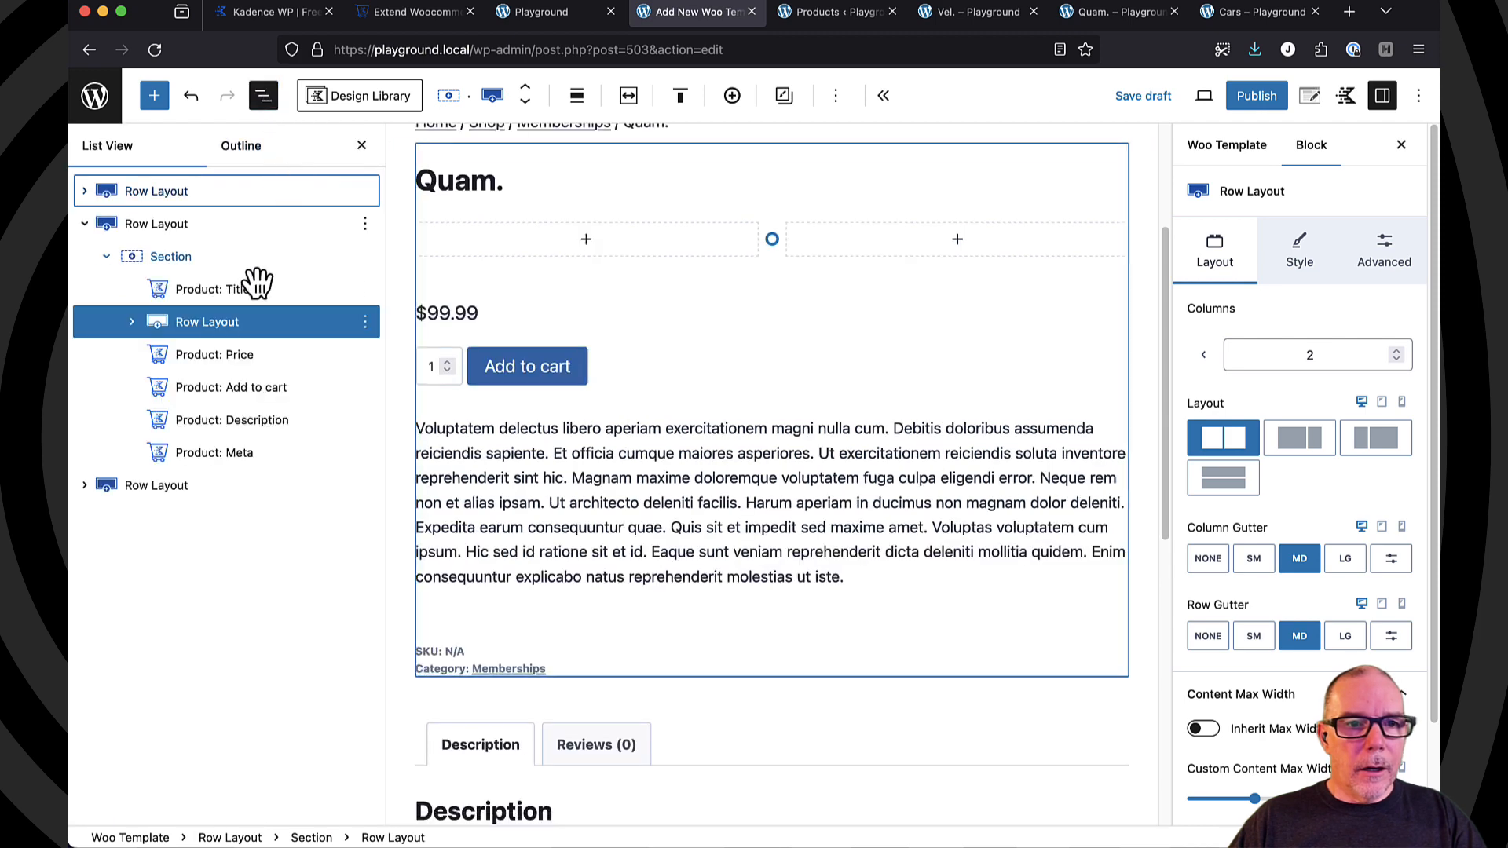
click(132, 323)
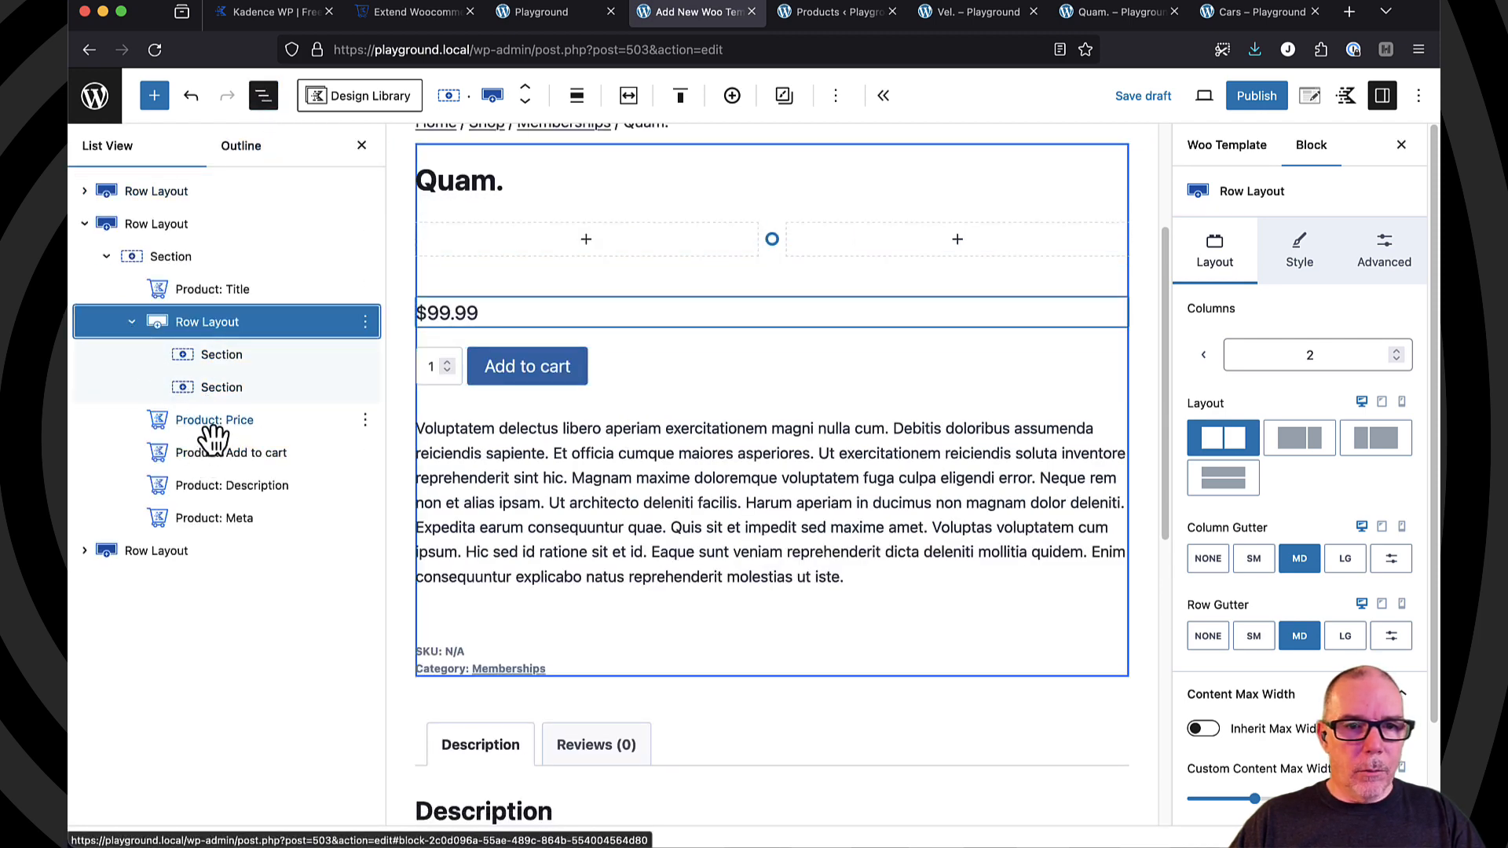
drag(212, 436, 233, 370)
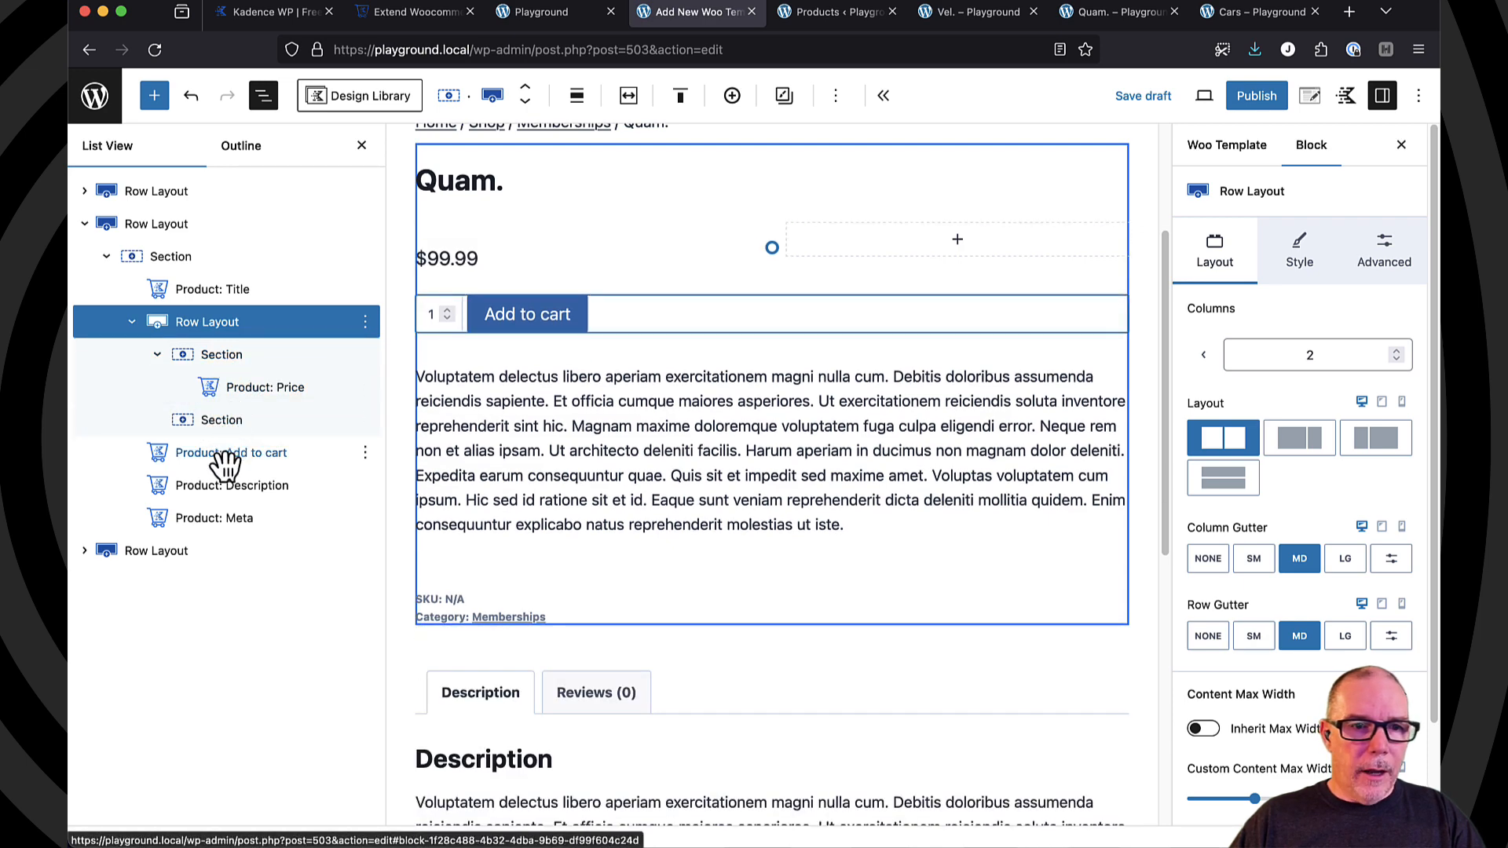
drag(227, 468, 243, 432)
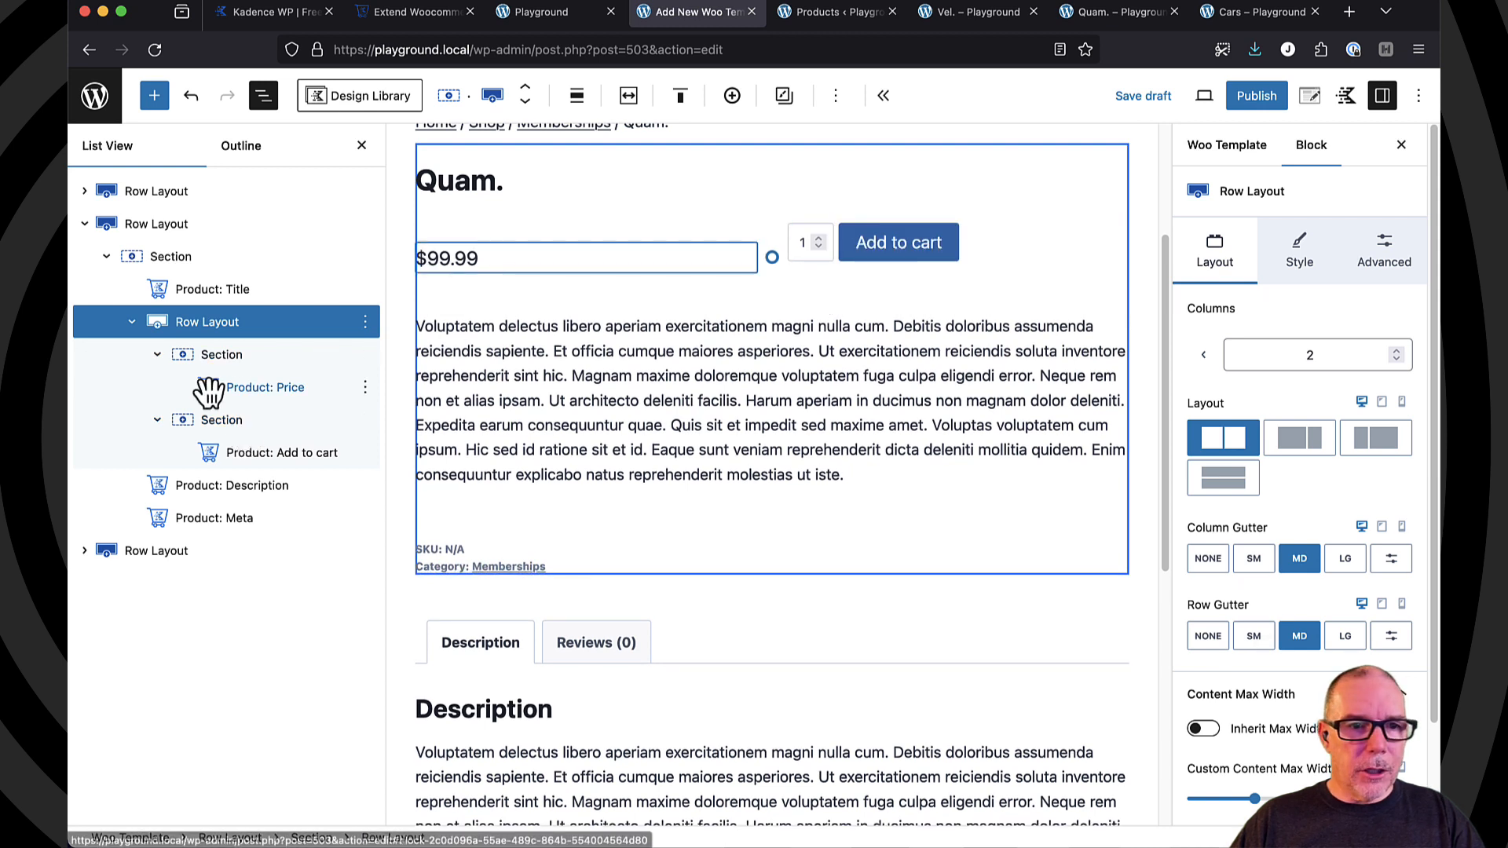
- Turn off Show Quantity for the Product: Add to cart block
click(284, 464)
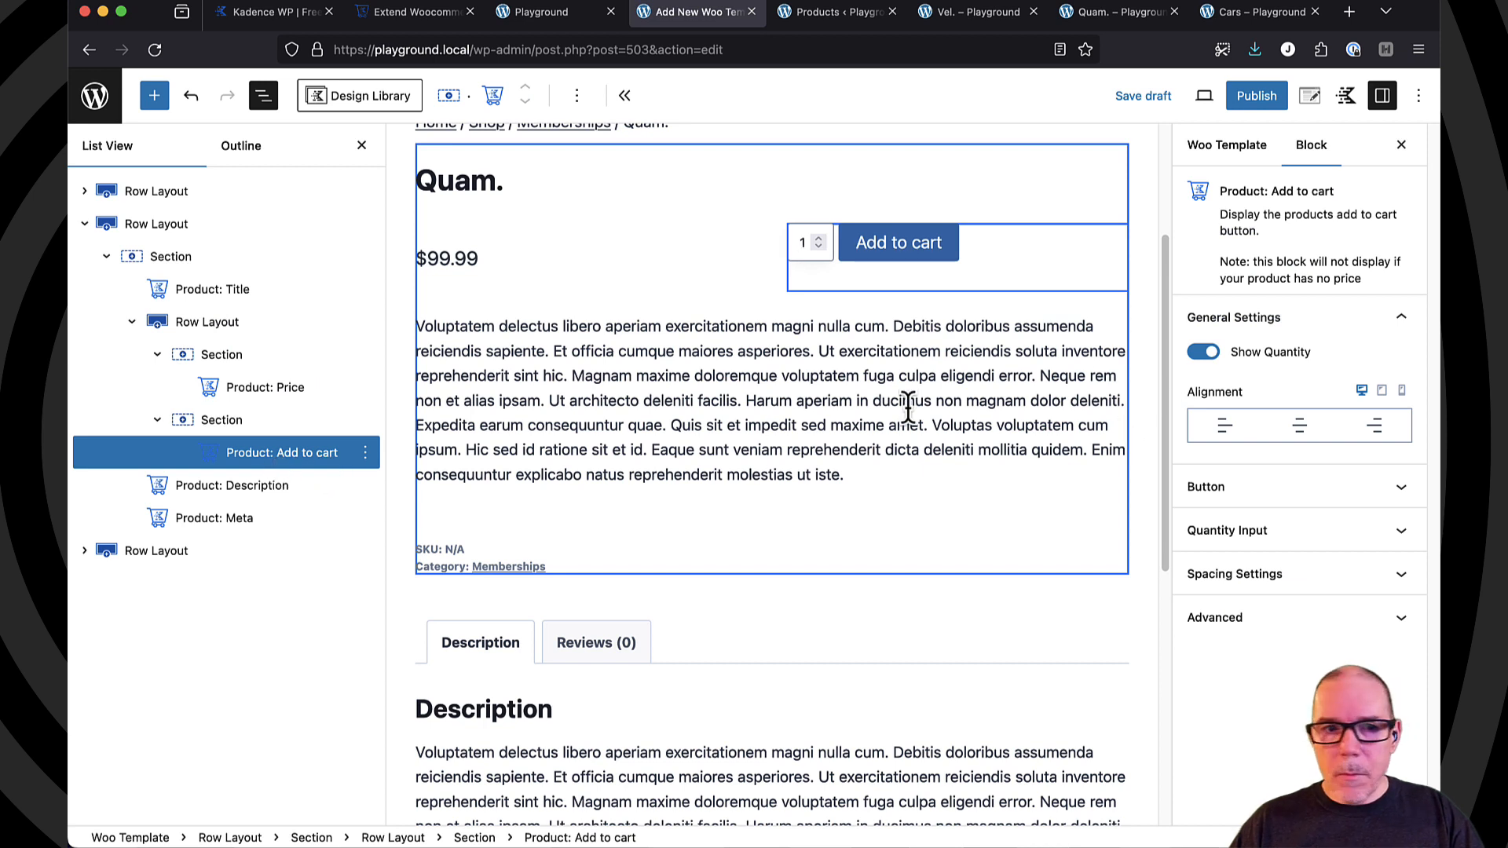
click(238, 463)
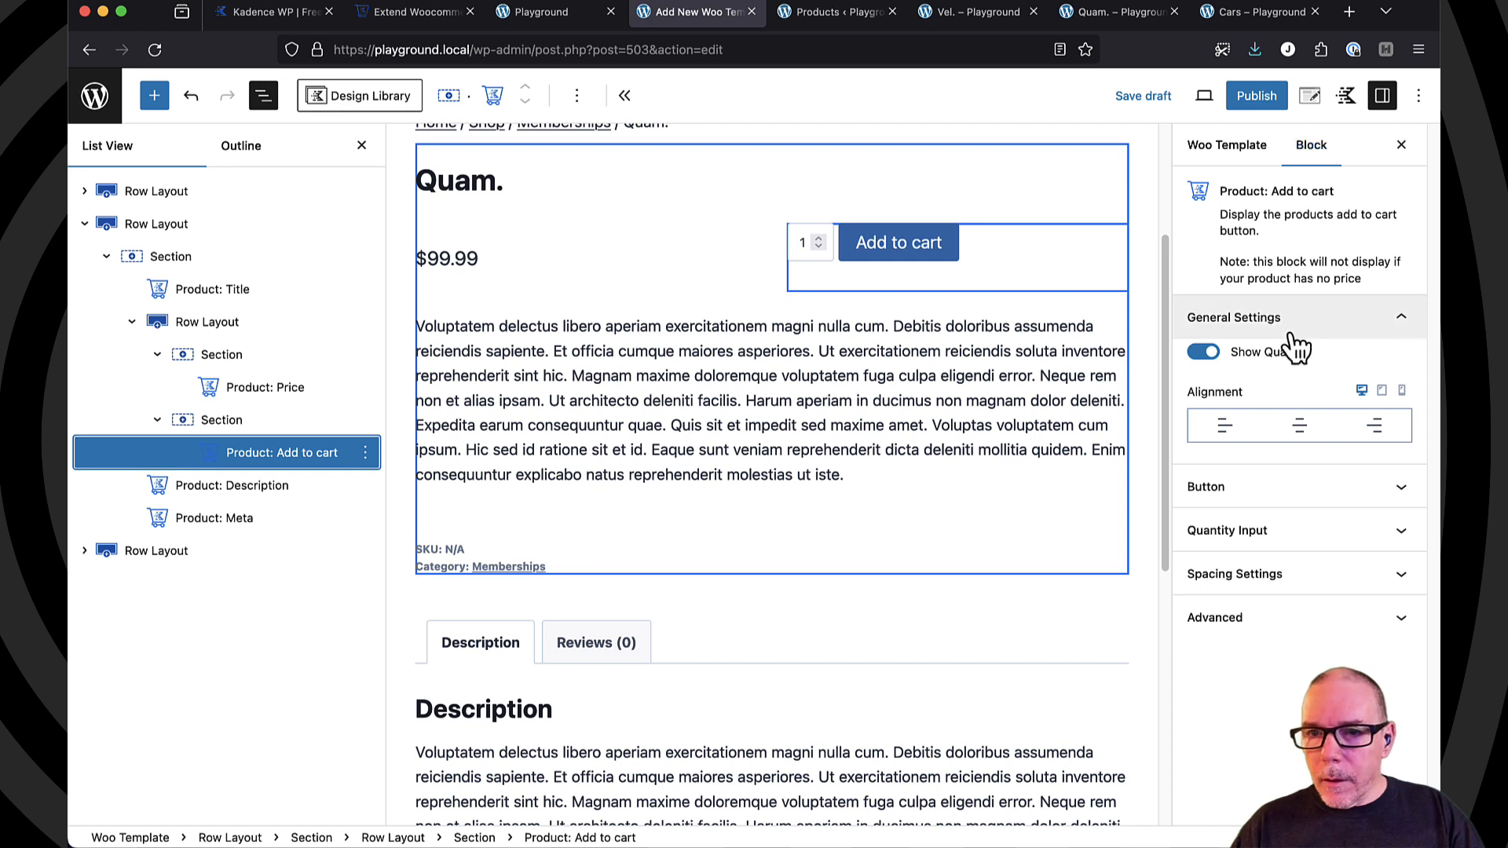
click(1203, 353)
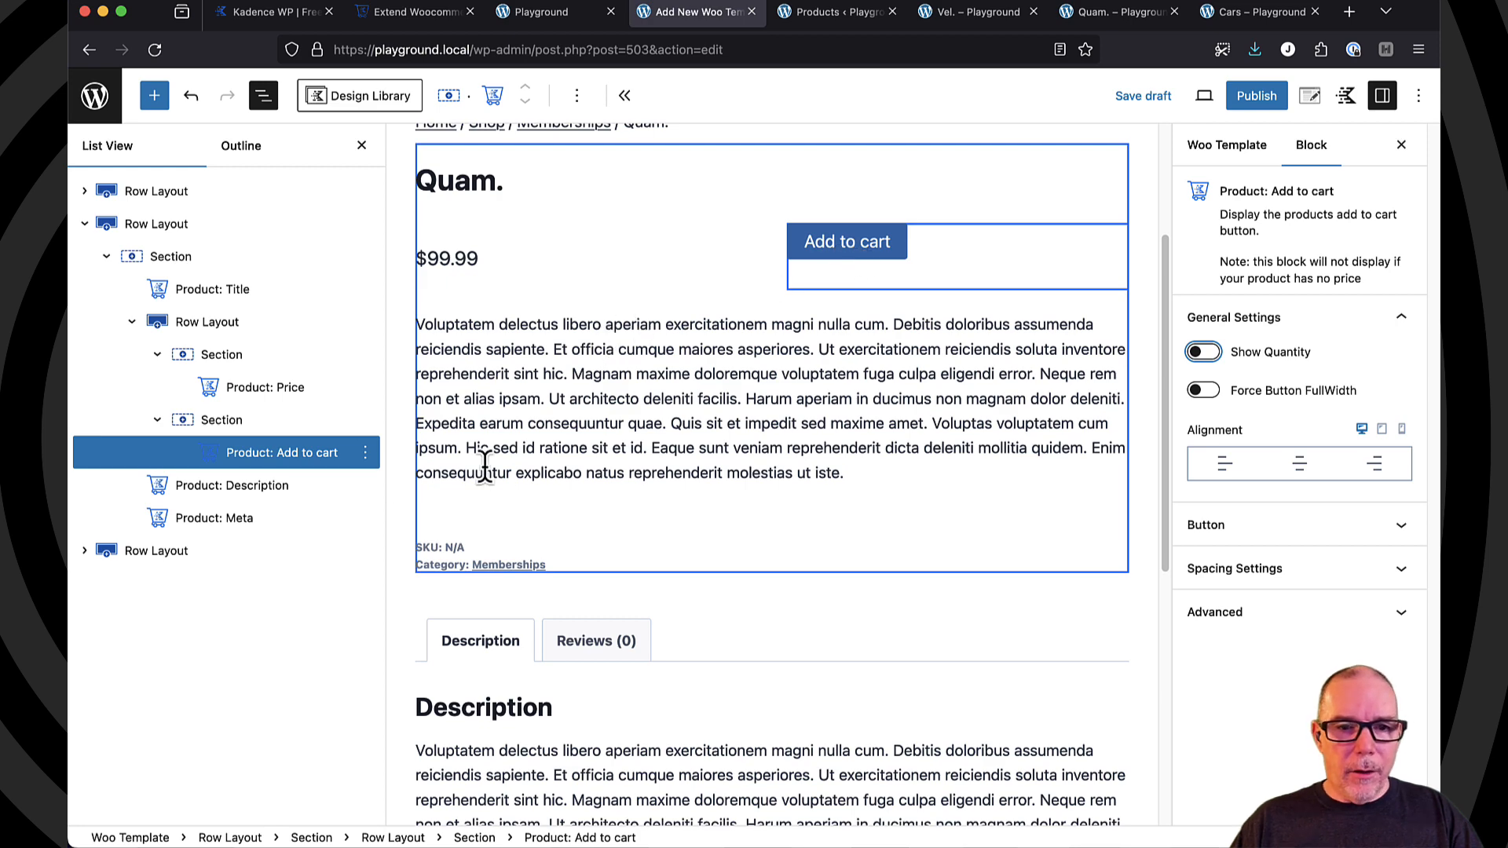
- Delete the Product: Meta block below the product description
scroll(564, 393, down, 2)
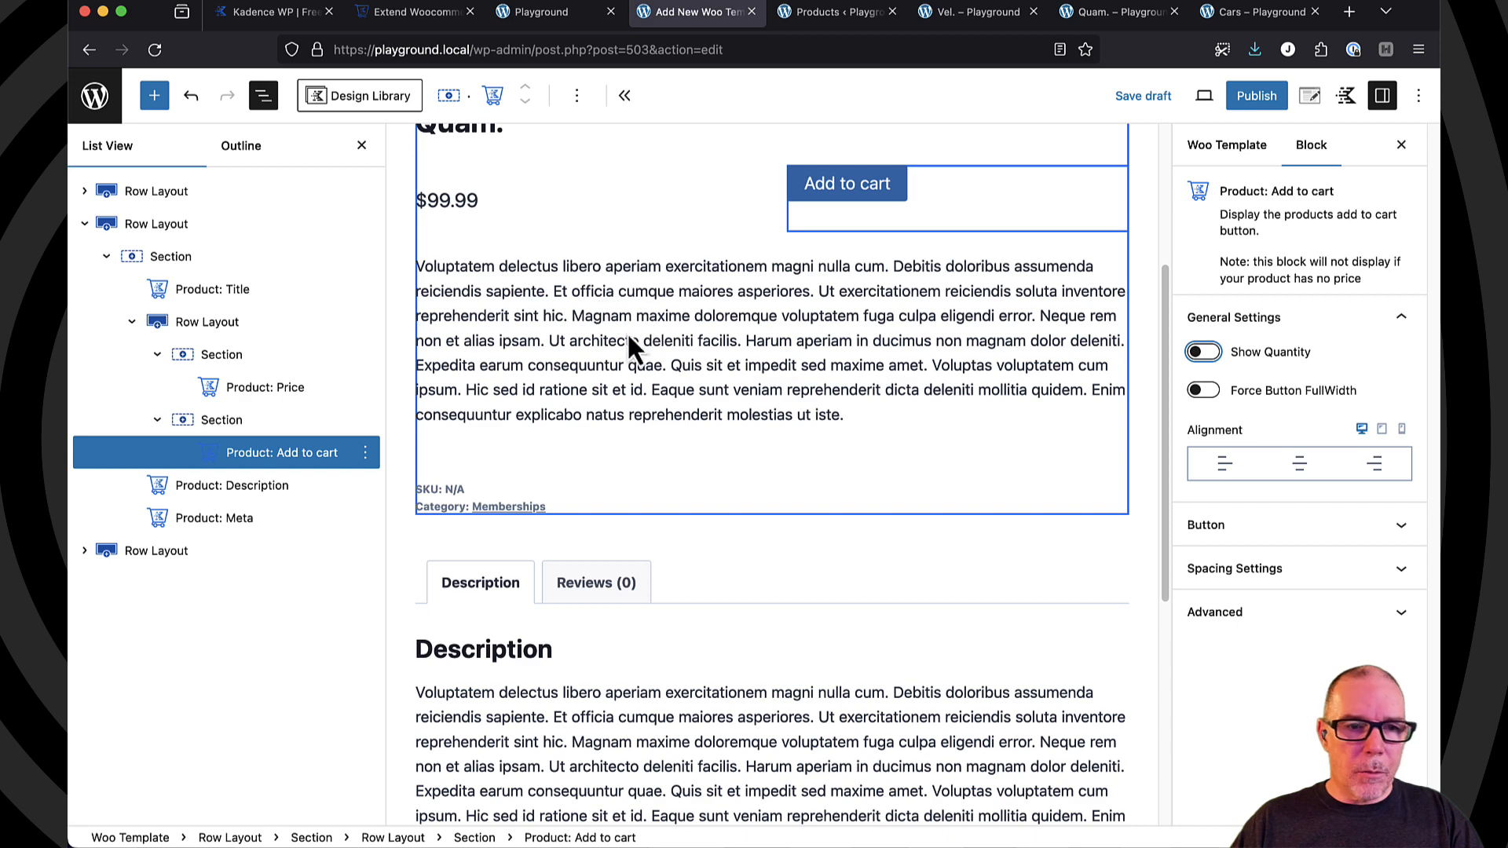
click(242, 523)
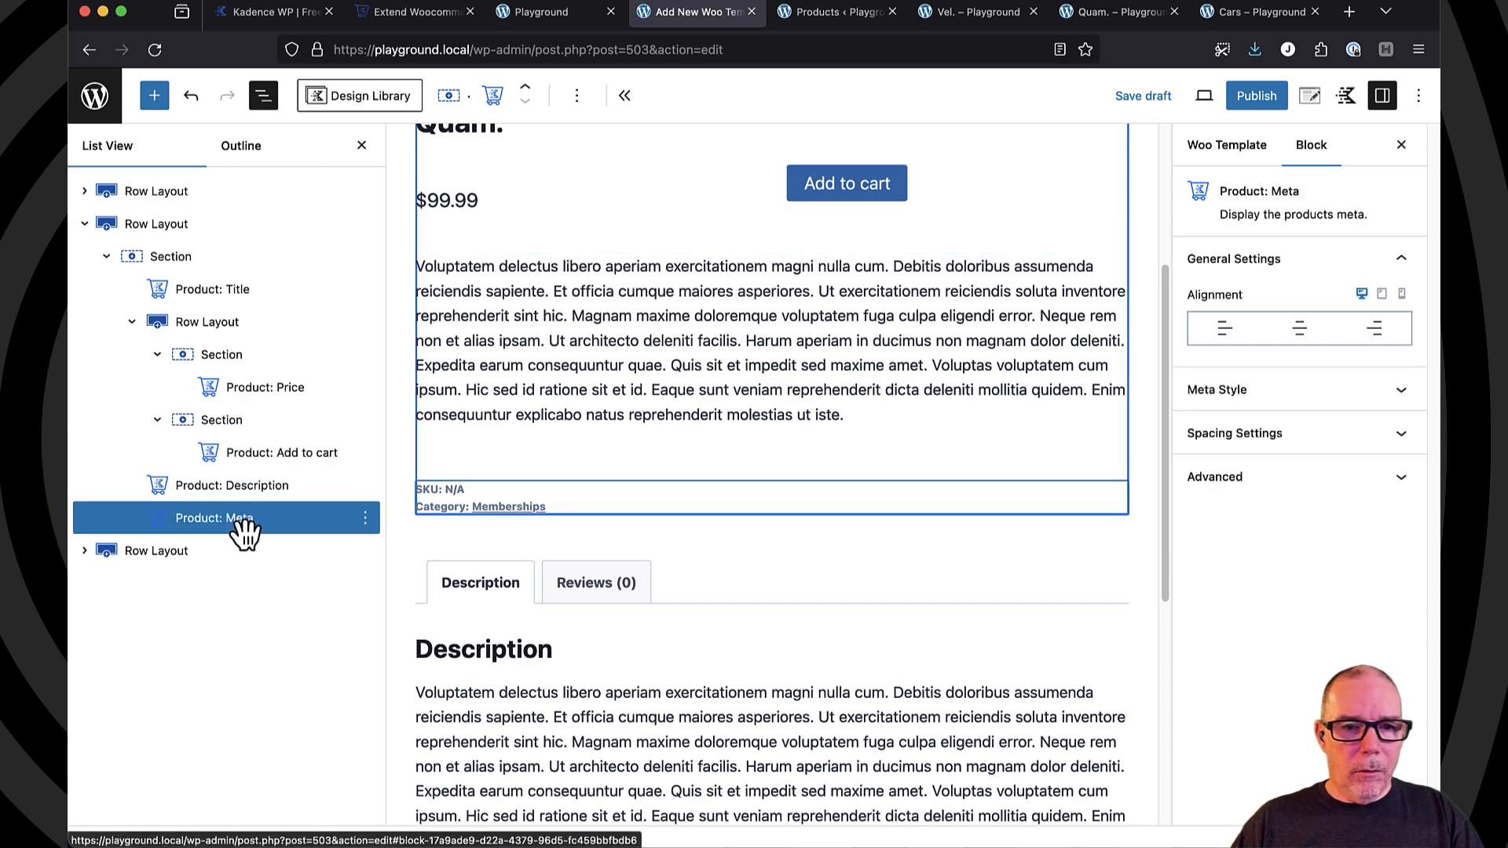
click(365, 518)
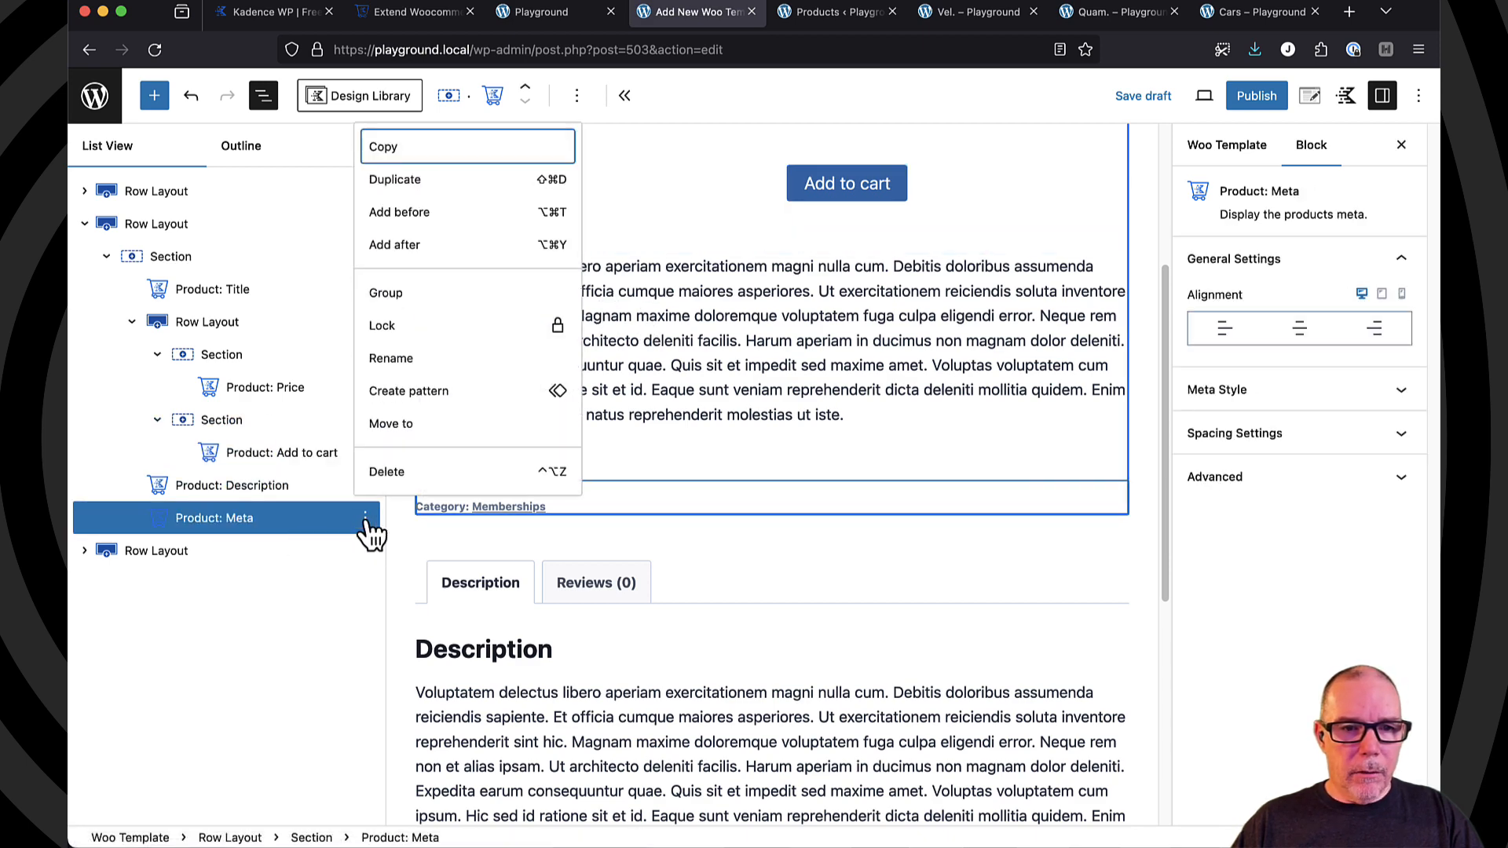
click(396, 474)
- Delete the last row layout, which holds the Product: Tabs, Product: Upsell and Product: Related blocks
scroll(588, 566, down, 3)
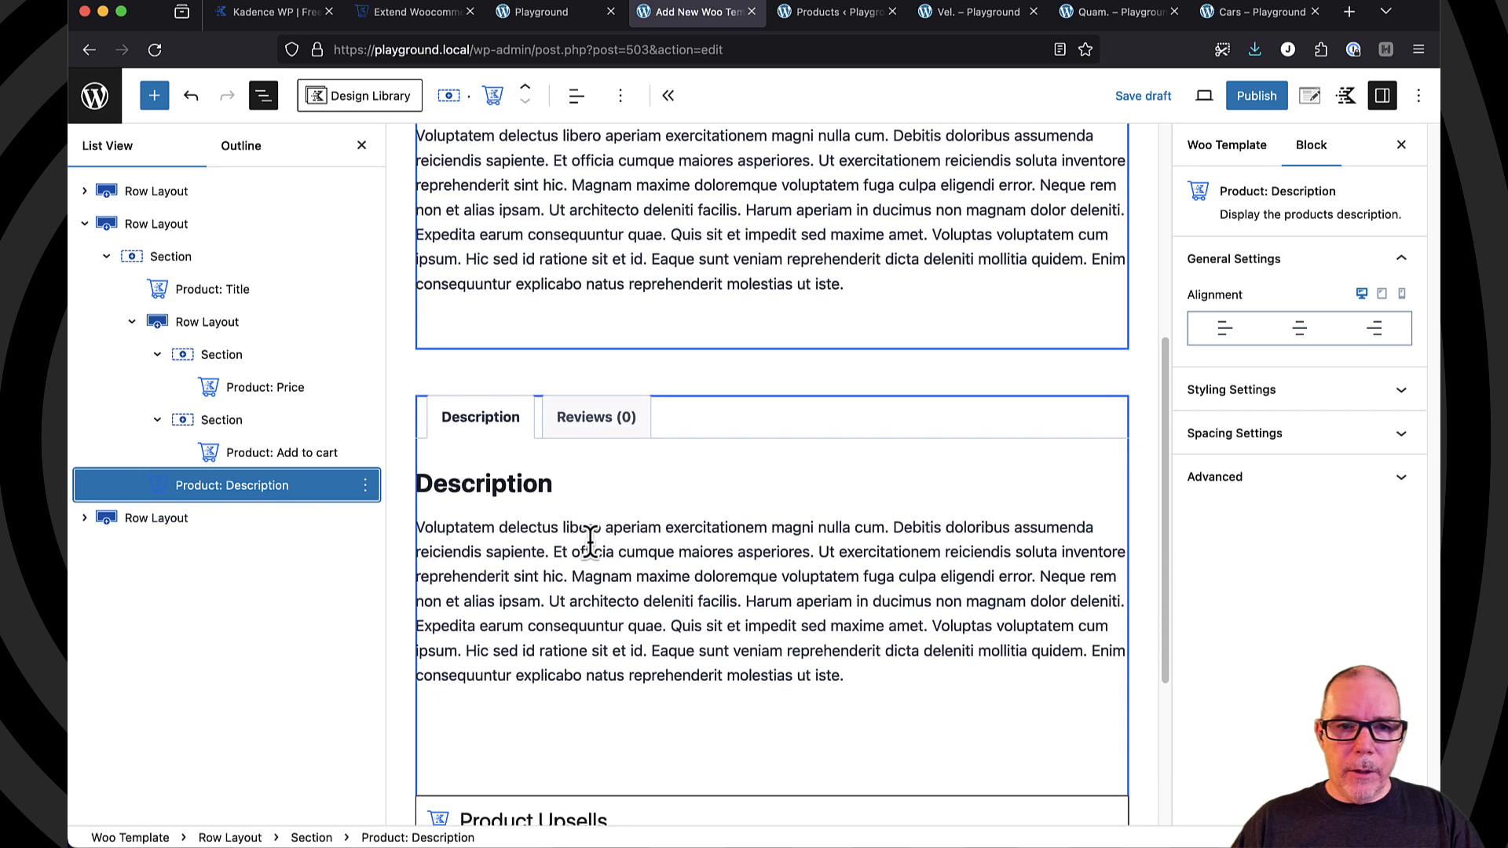
scroll(589, 542, down, 3)
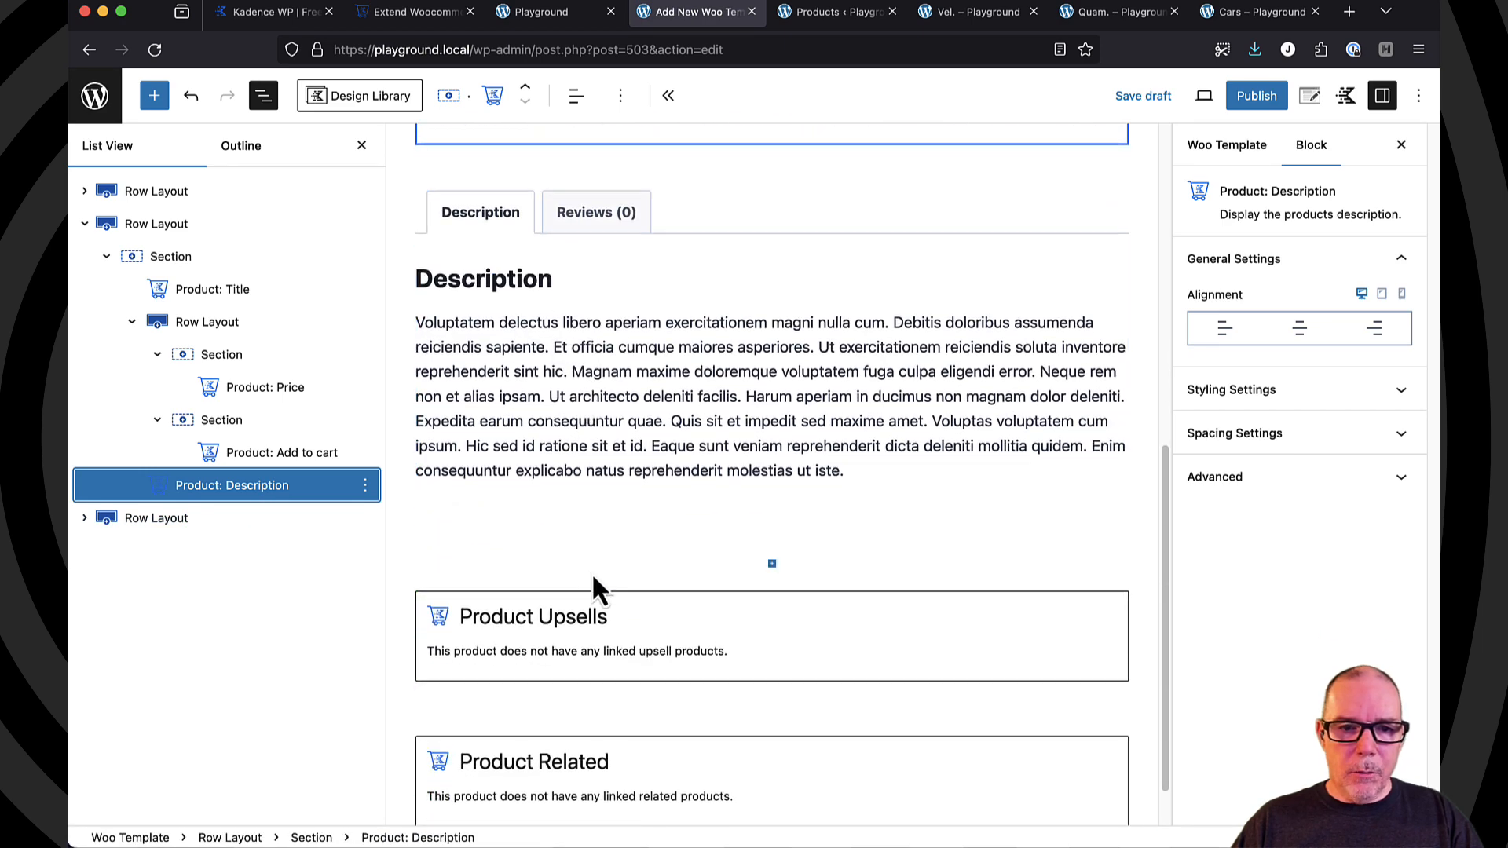
scroll(591, 573, down, 1)
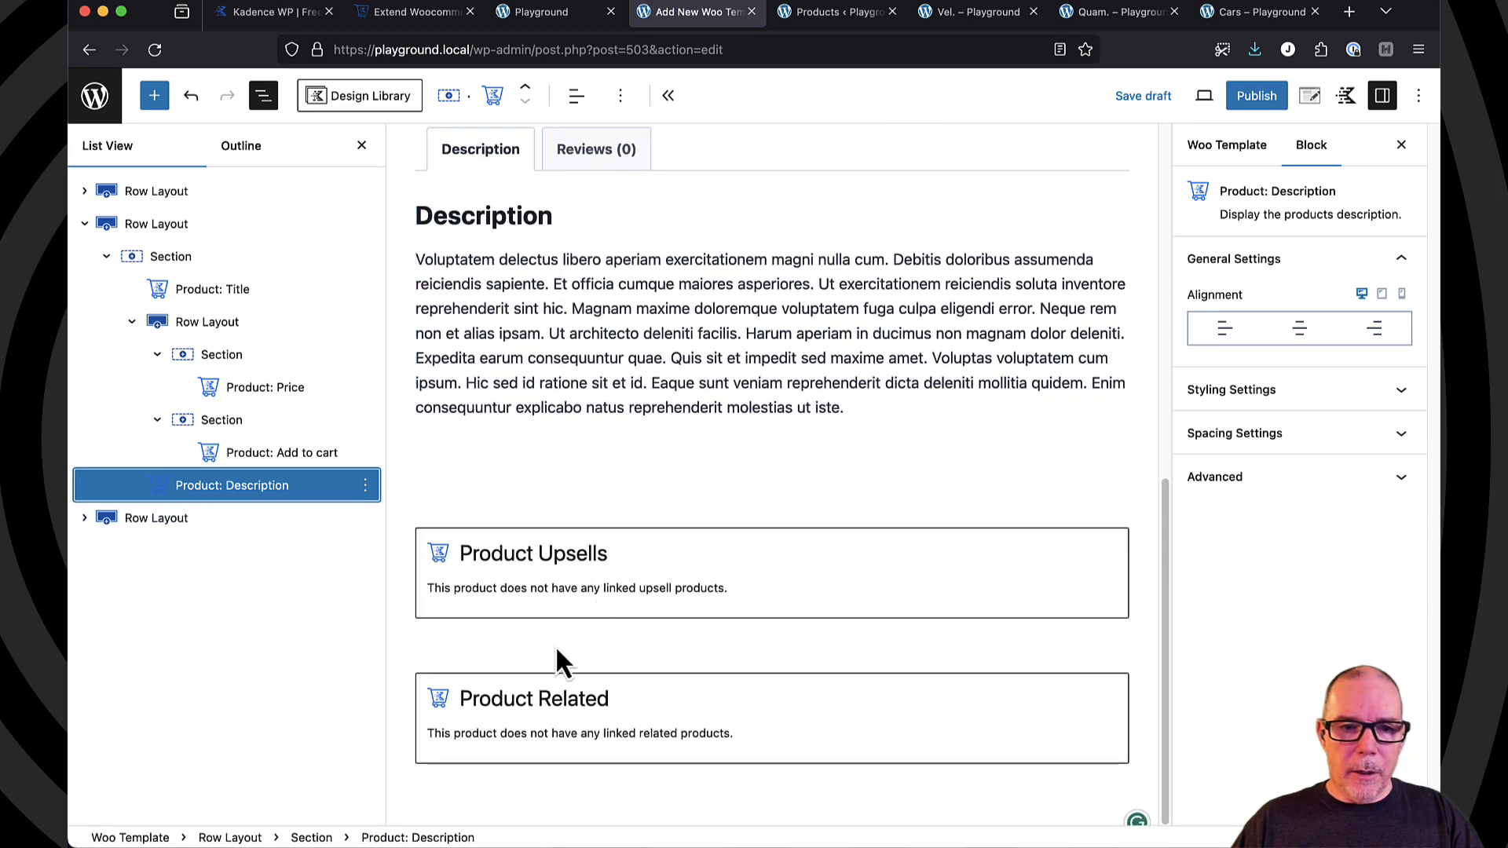
click(163, 520)
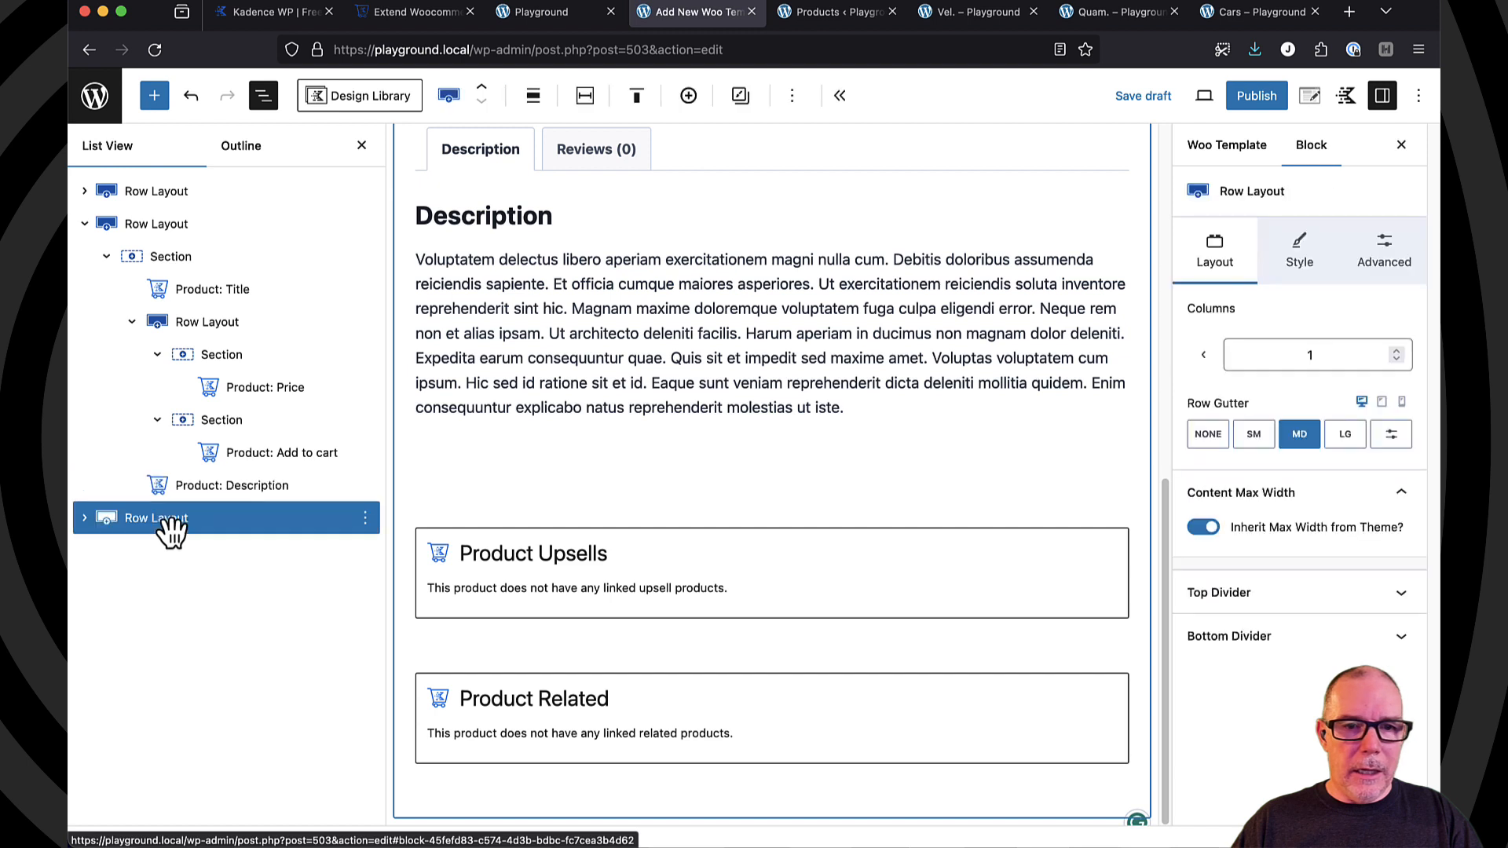
click(84, 520)
click(110, 552)
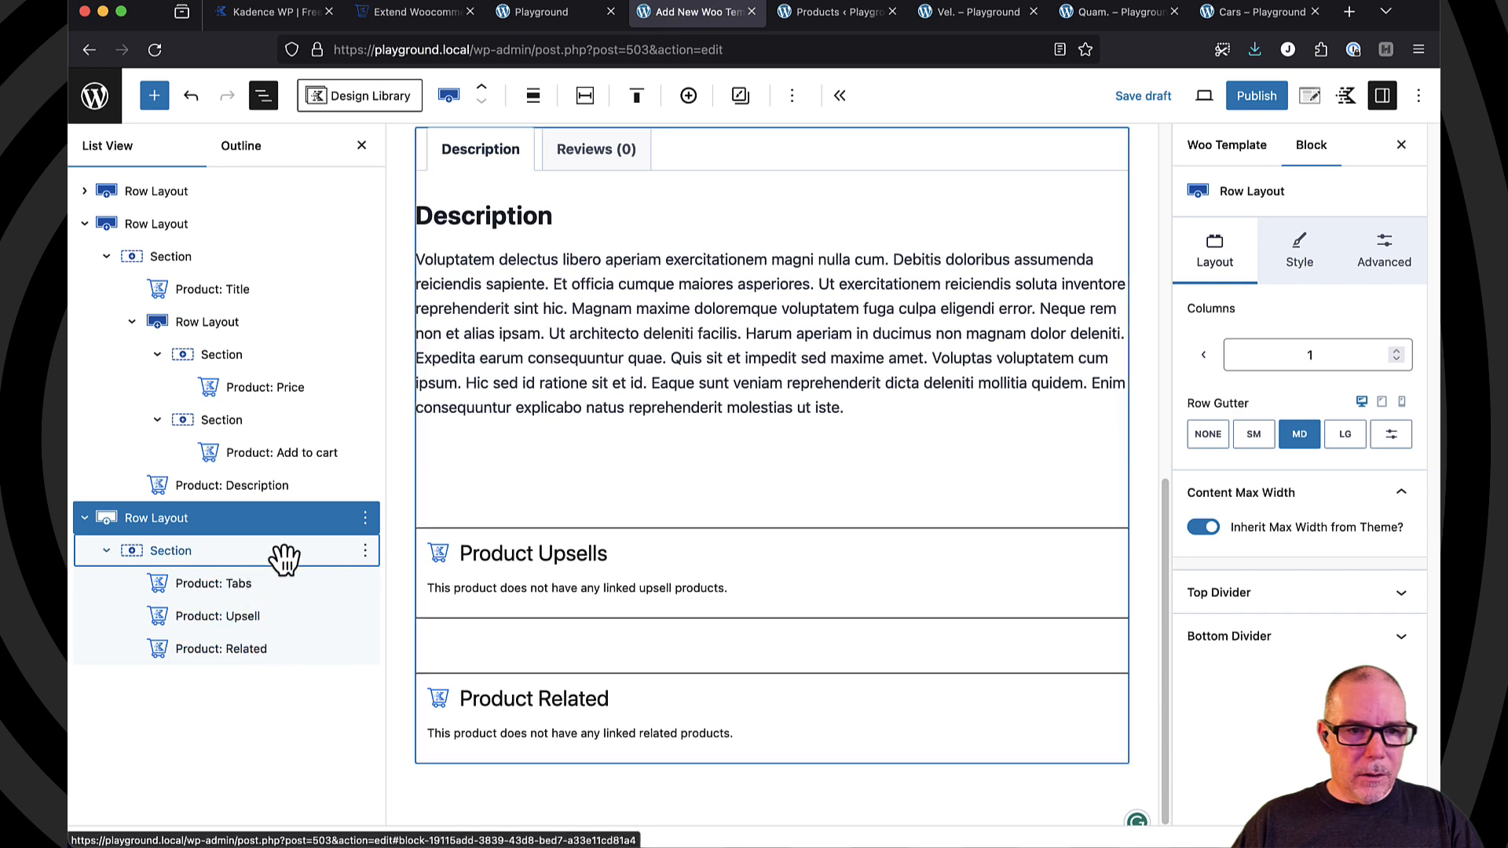
click(369, 520)
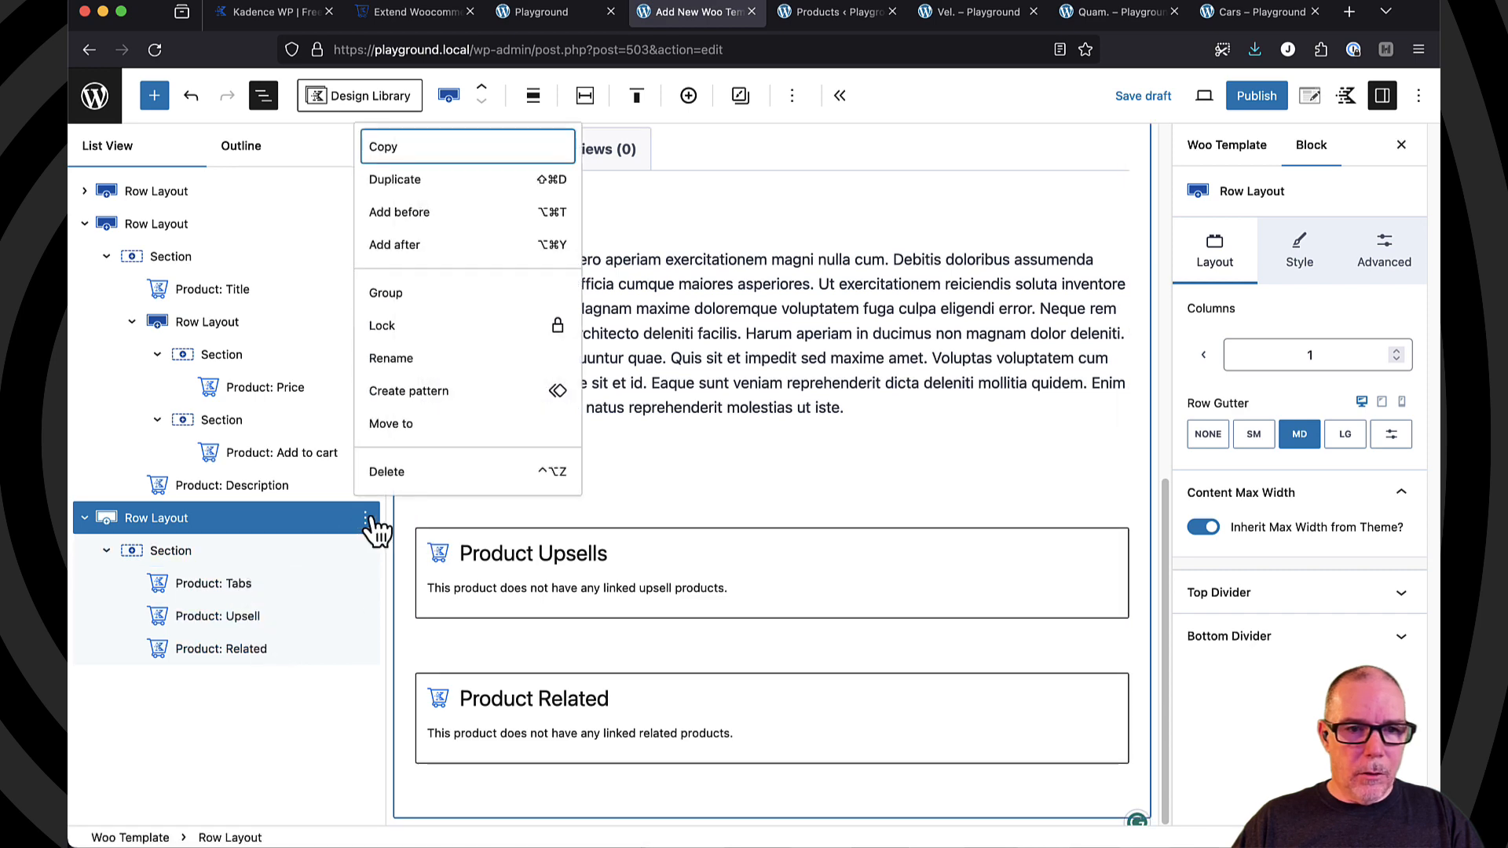
click(393, 472)
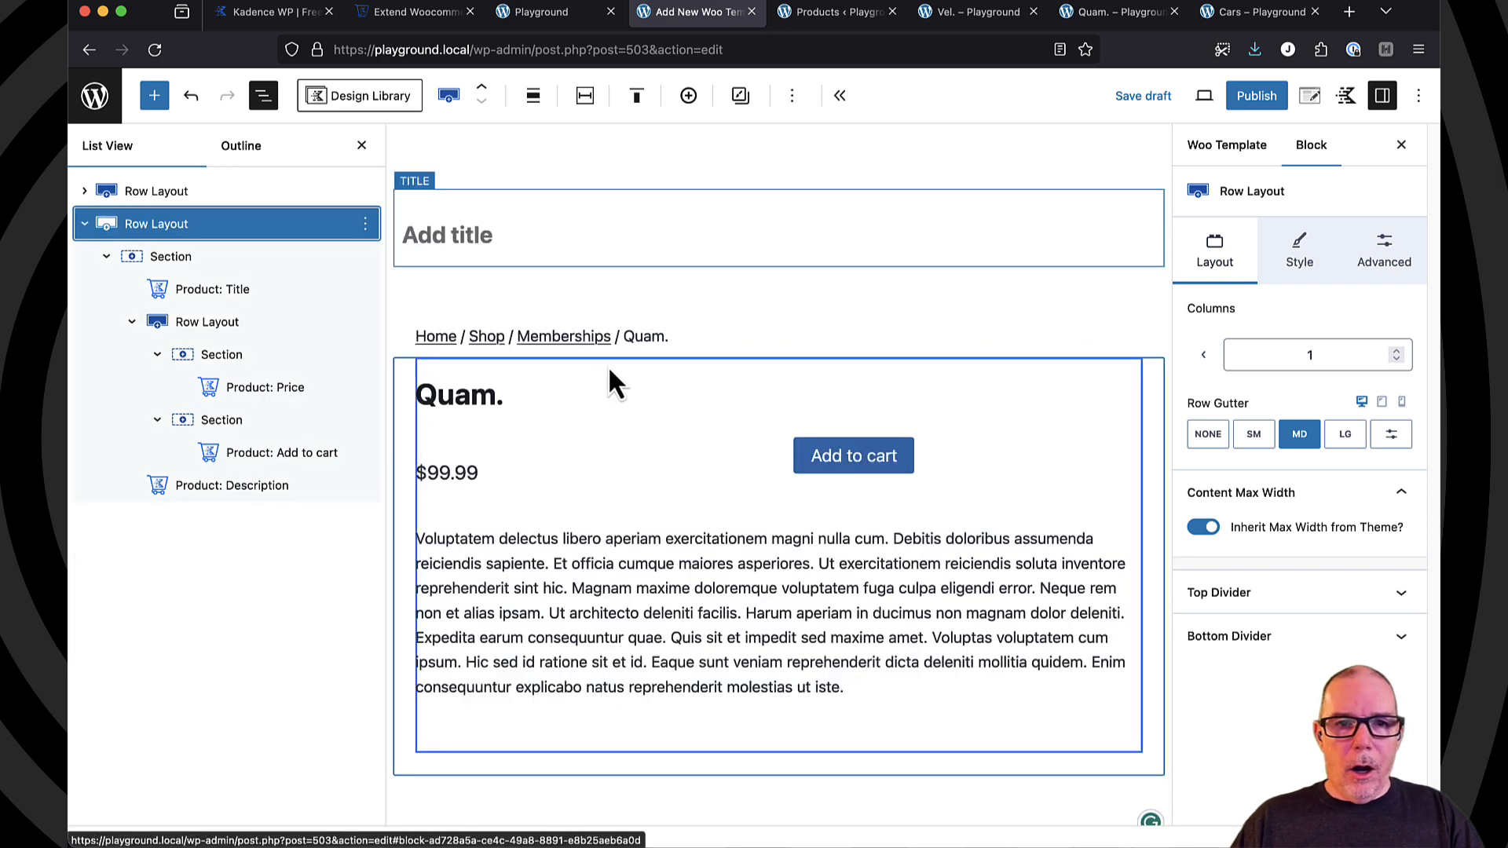
- Title the template "Product Single"
click(446, 236)
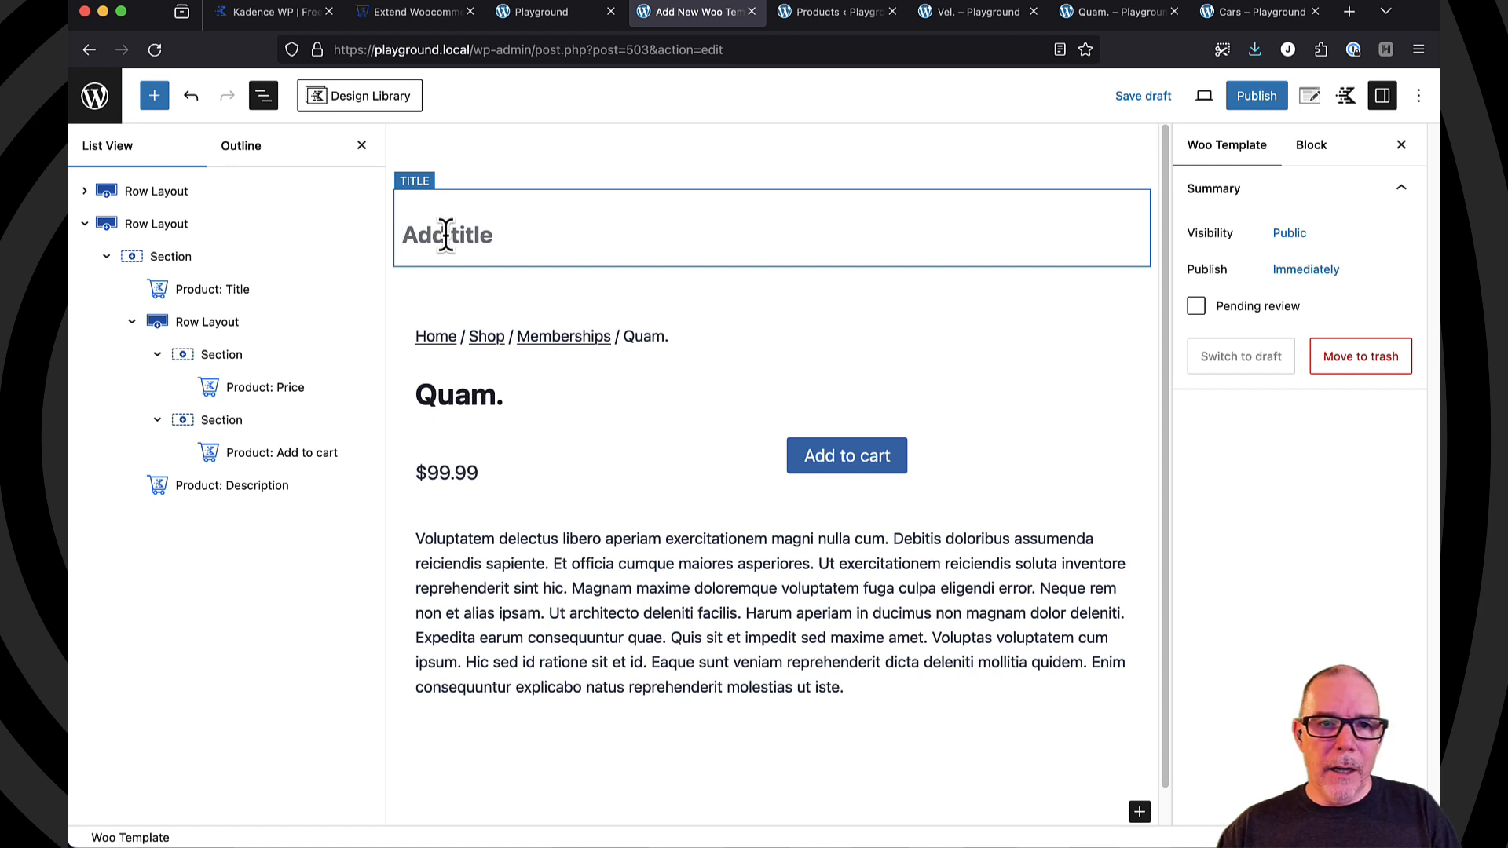
text(Produc)
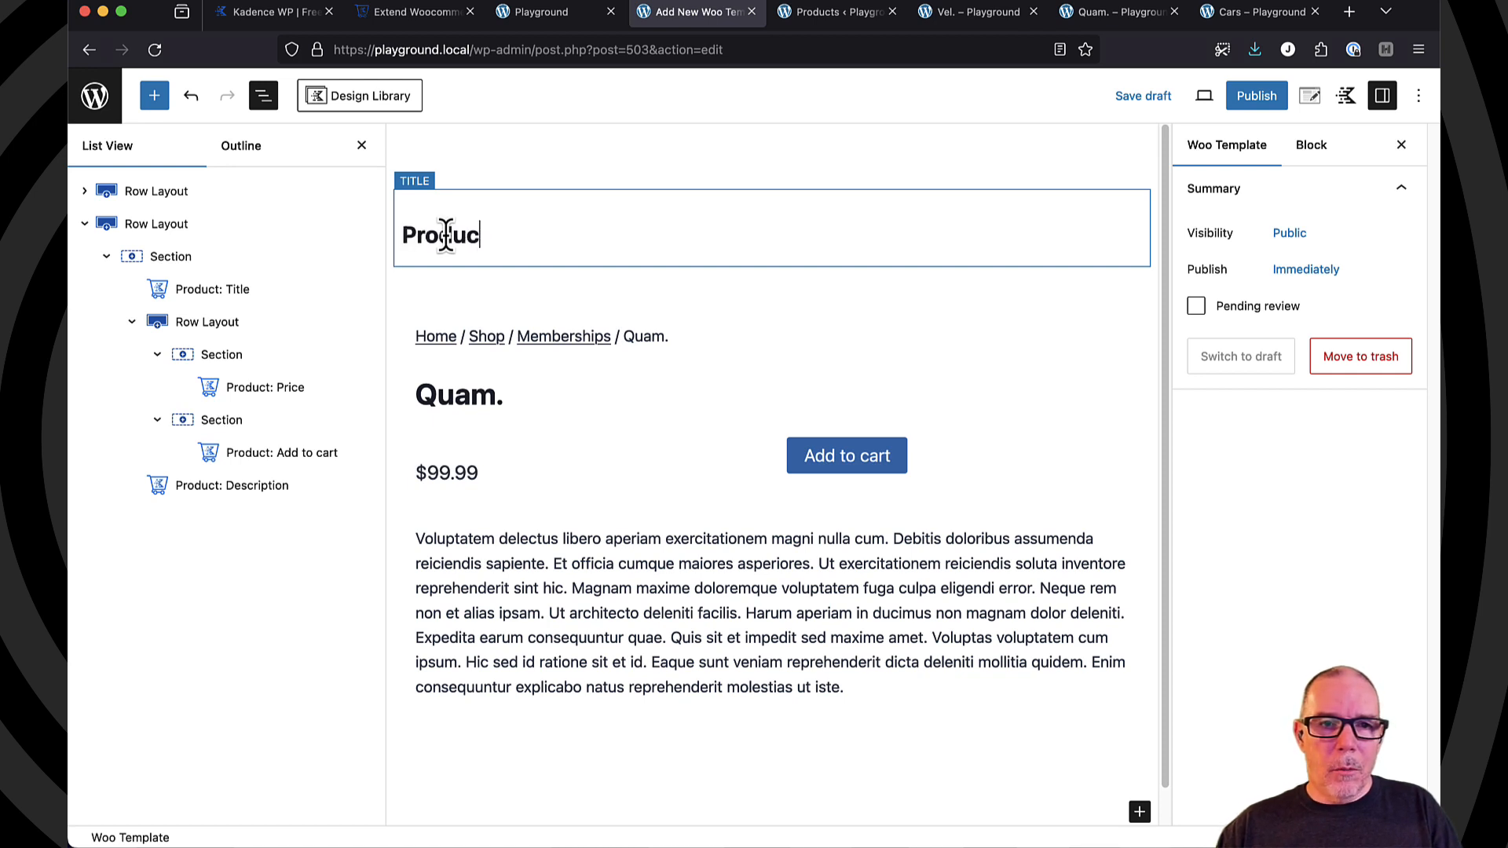
text(e)
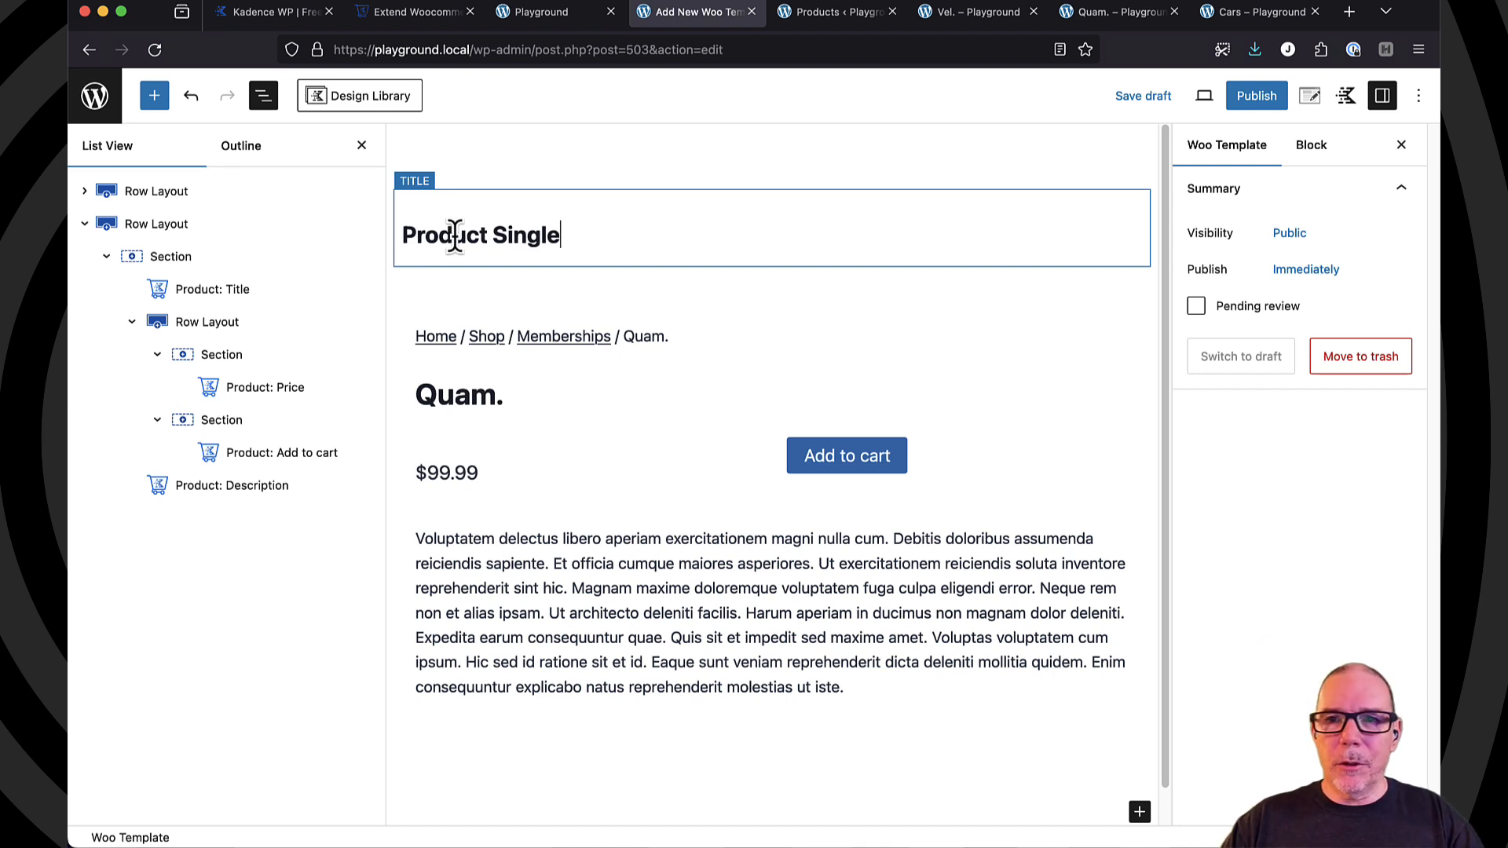
- Set the template's display settings to show on Single Product
click(1312, 100)
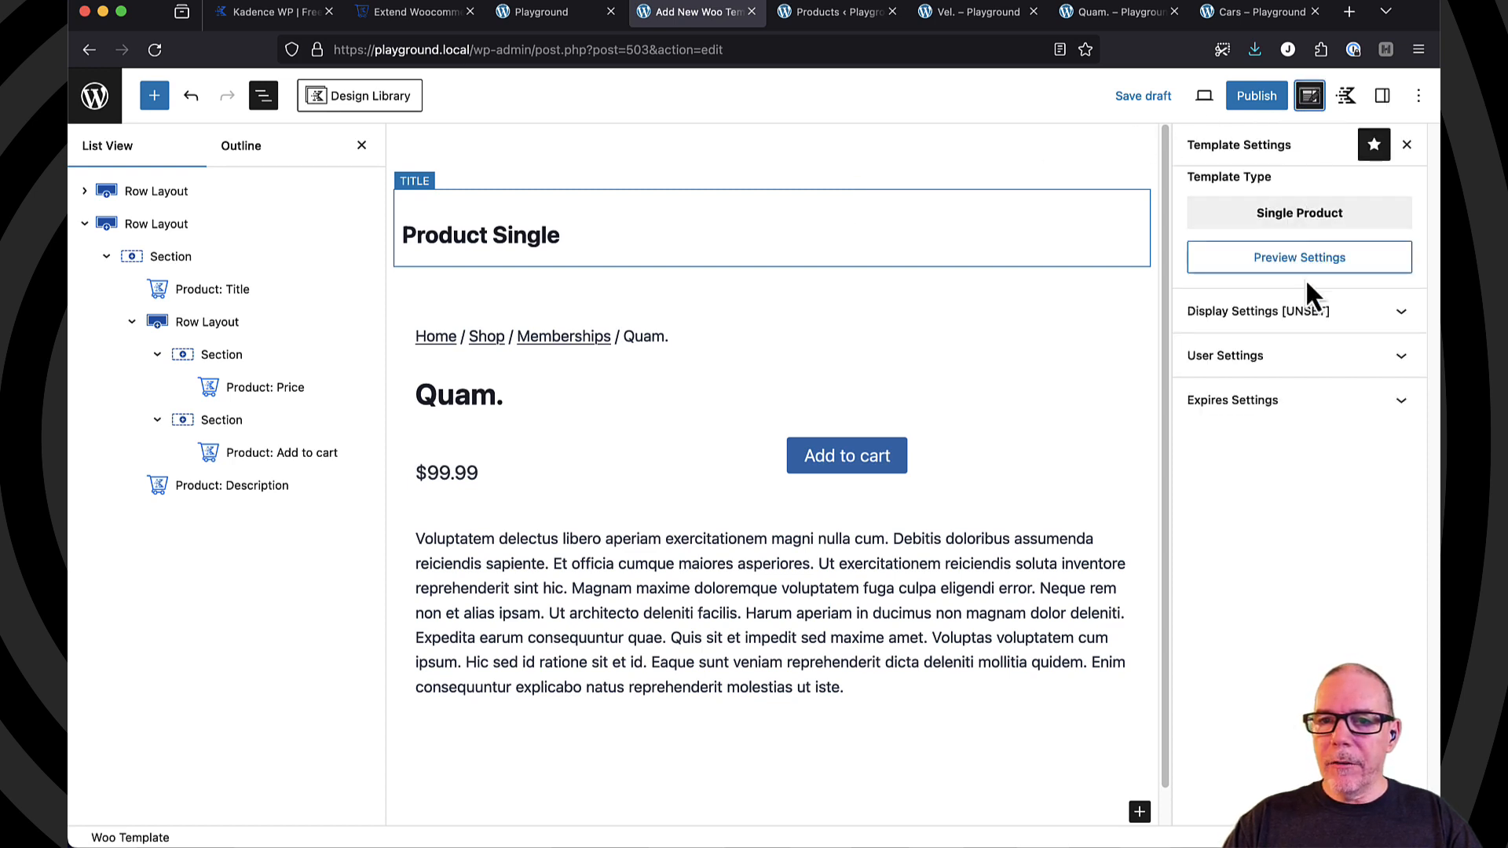
click(1375, 324)
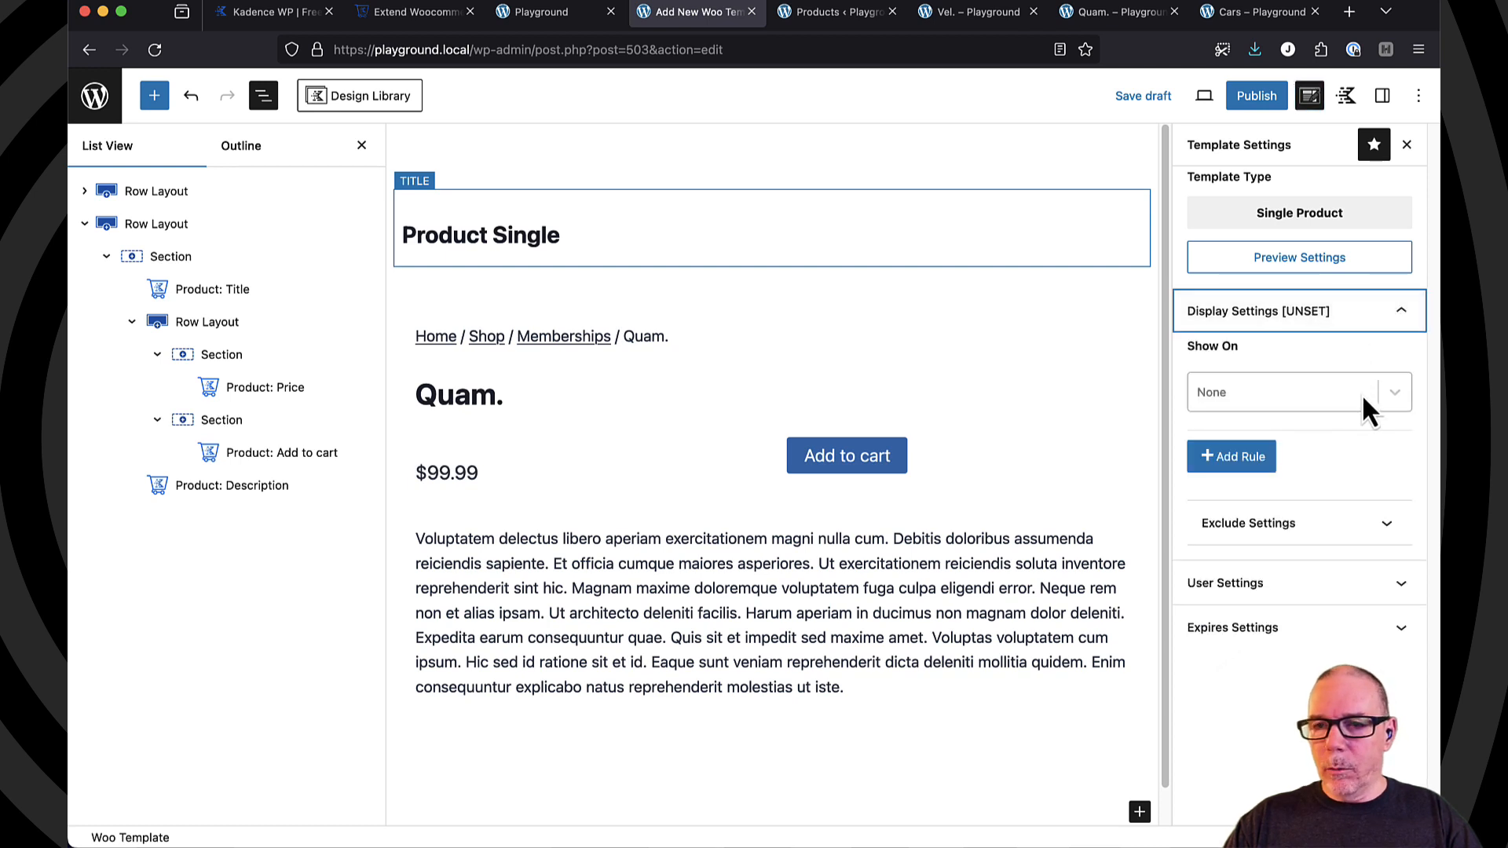
click(1392, 393)
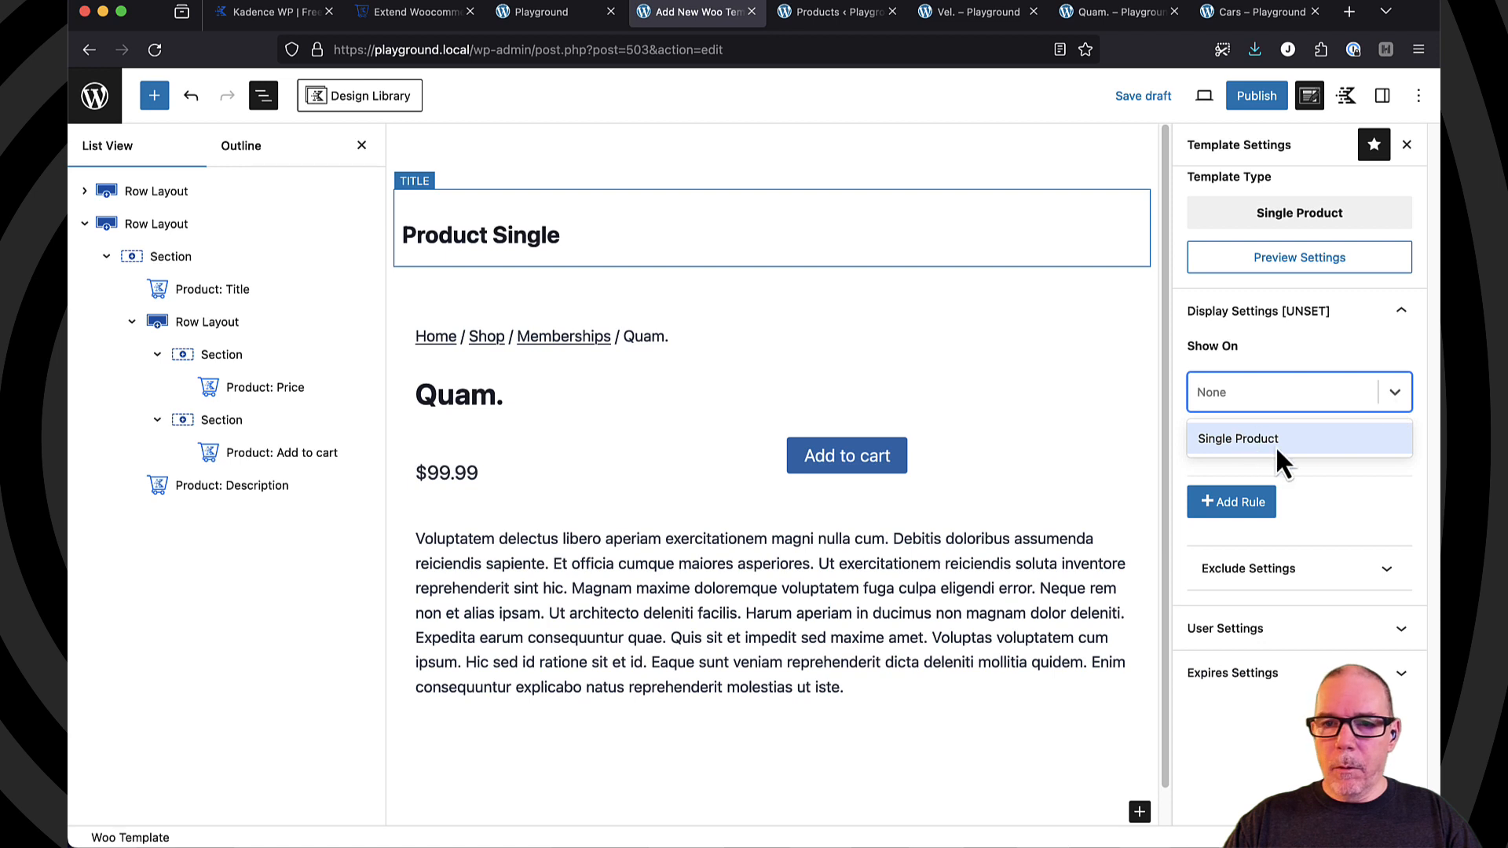
click(1251, 437)
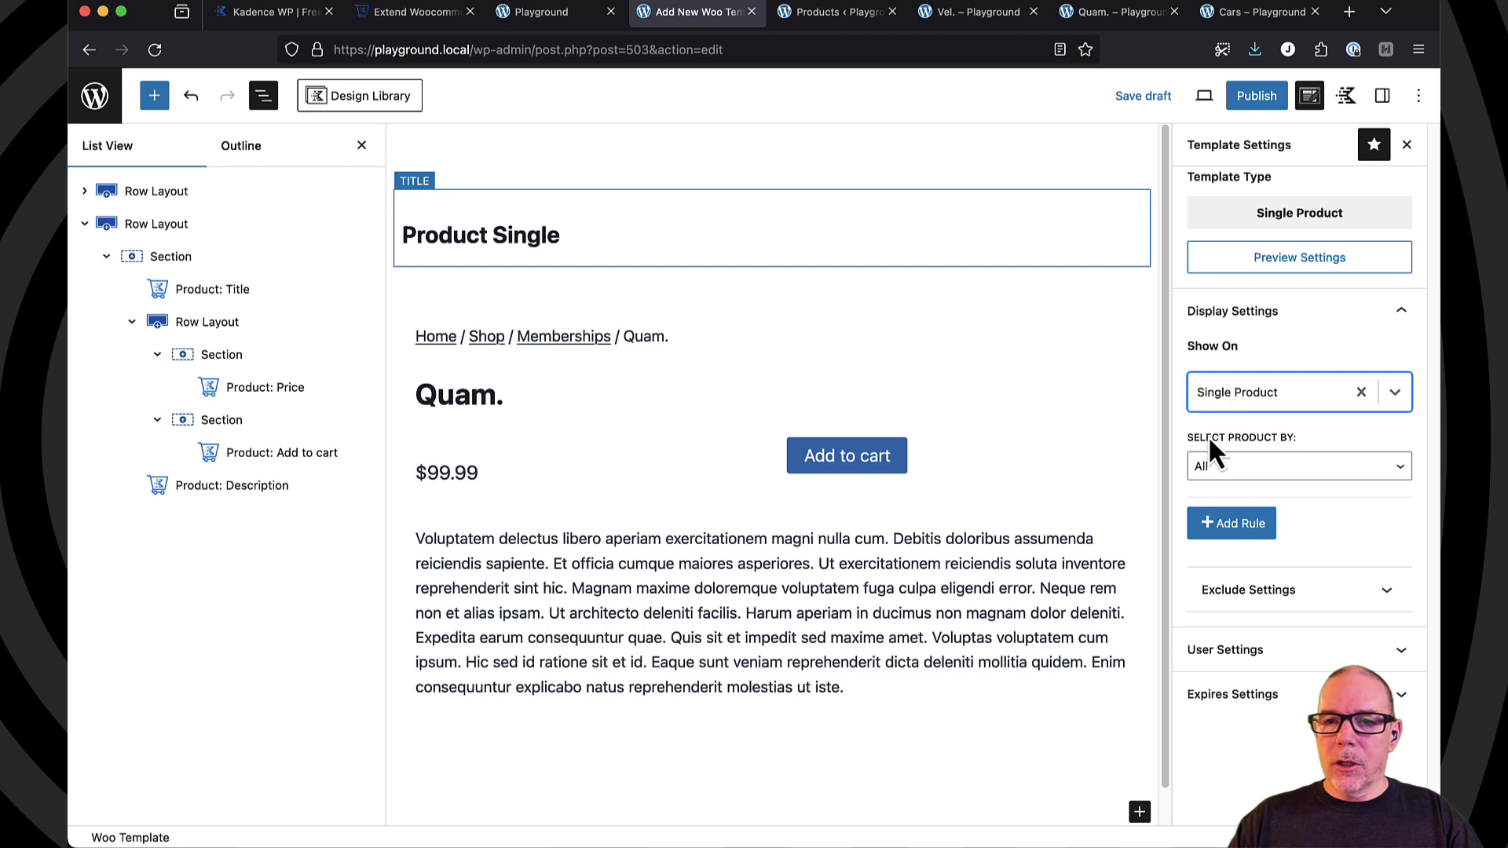
- Limit the display rule by Group to the Memberships term of Product categories, and publish the template
click(1325, 472)
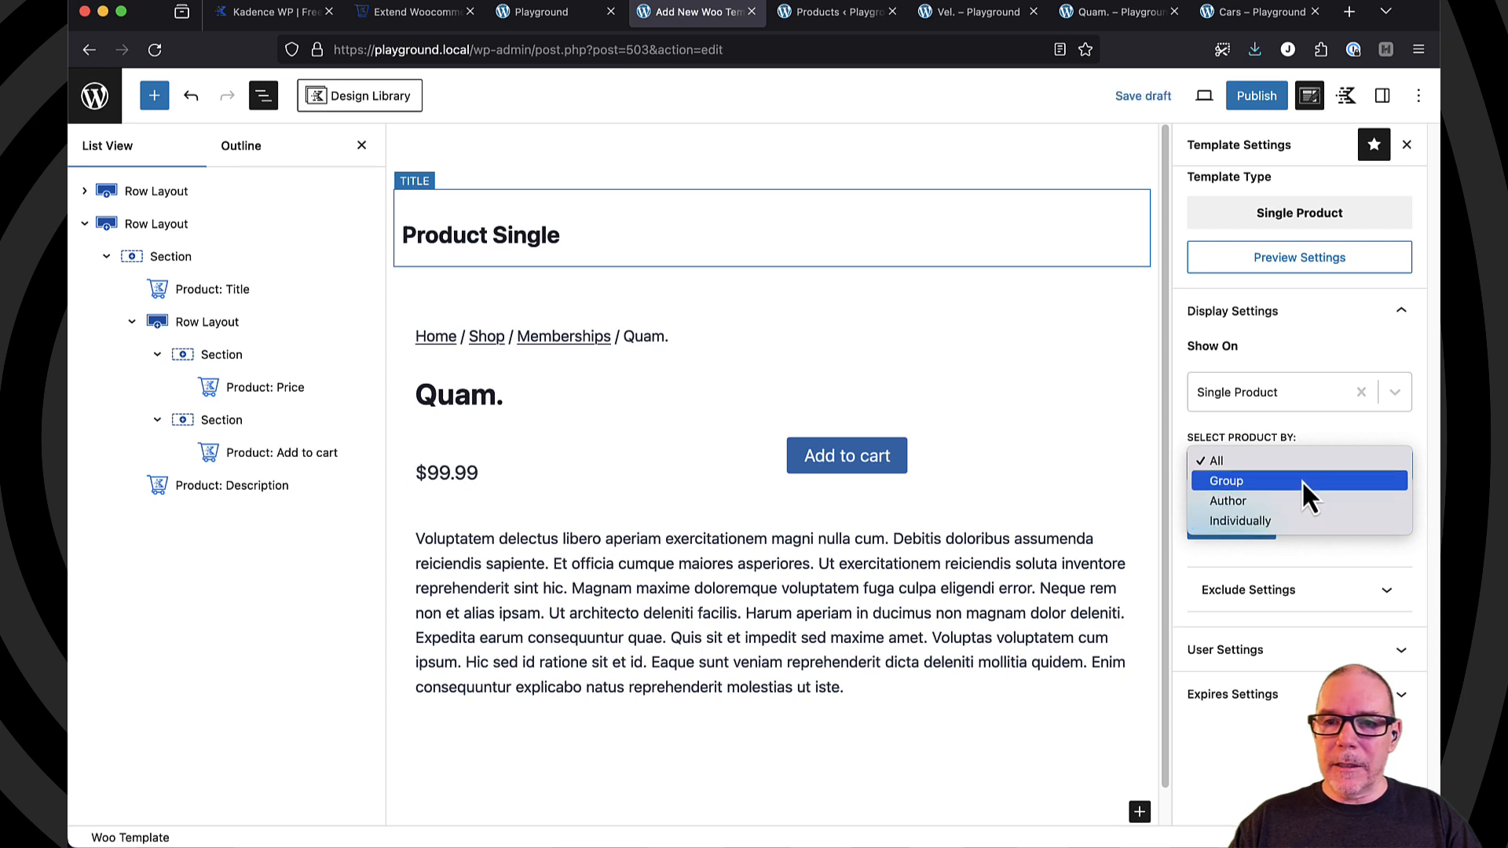
click(1224, 481)
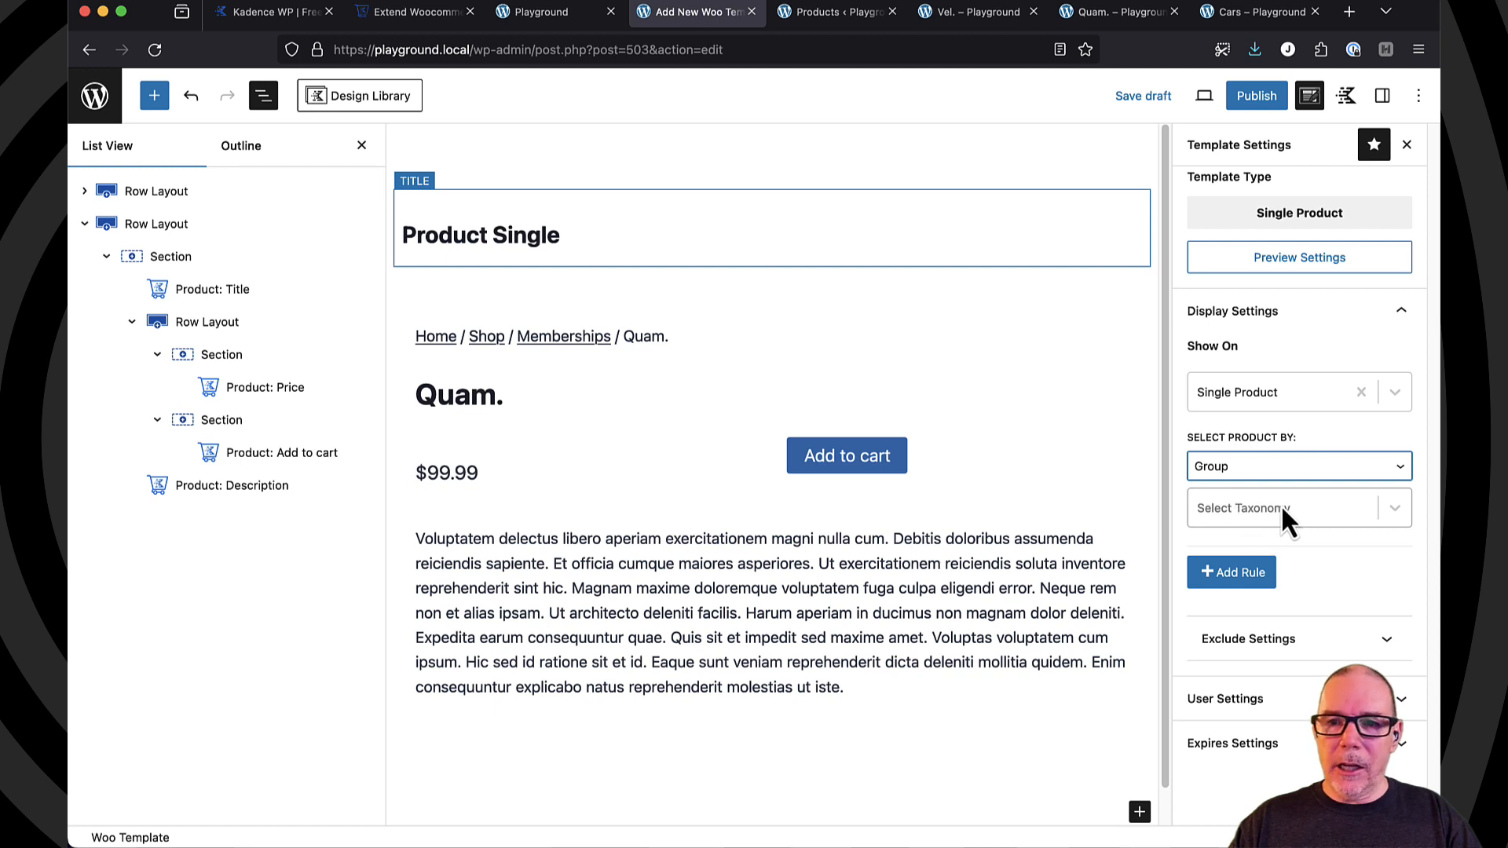
click(1387, 506)
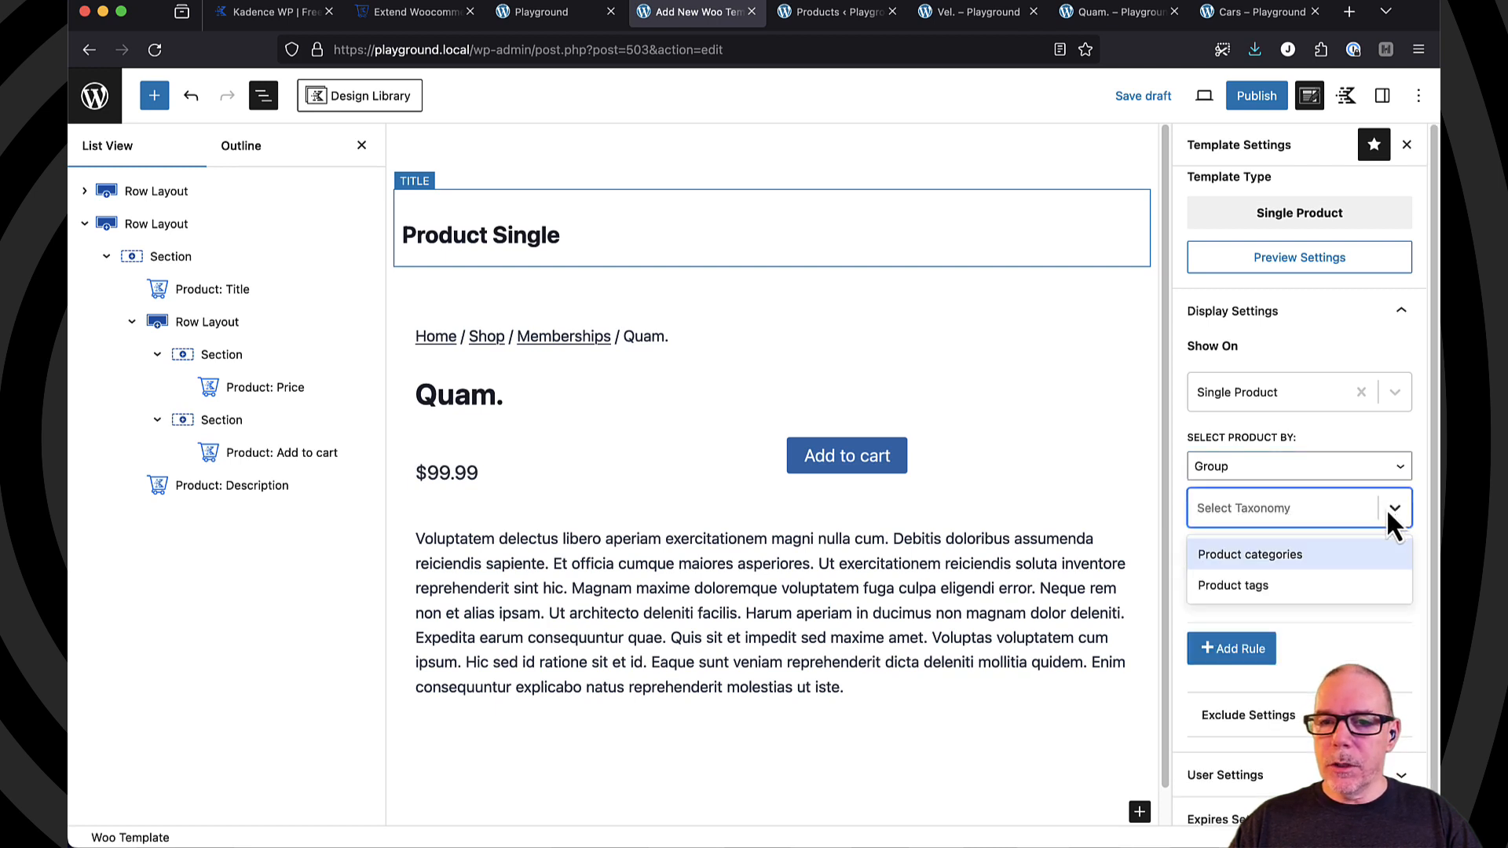
click(1244, 556)
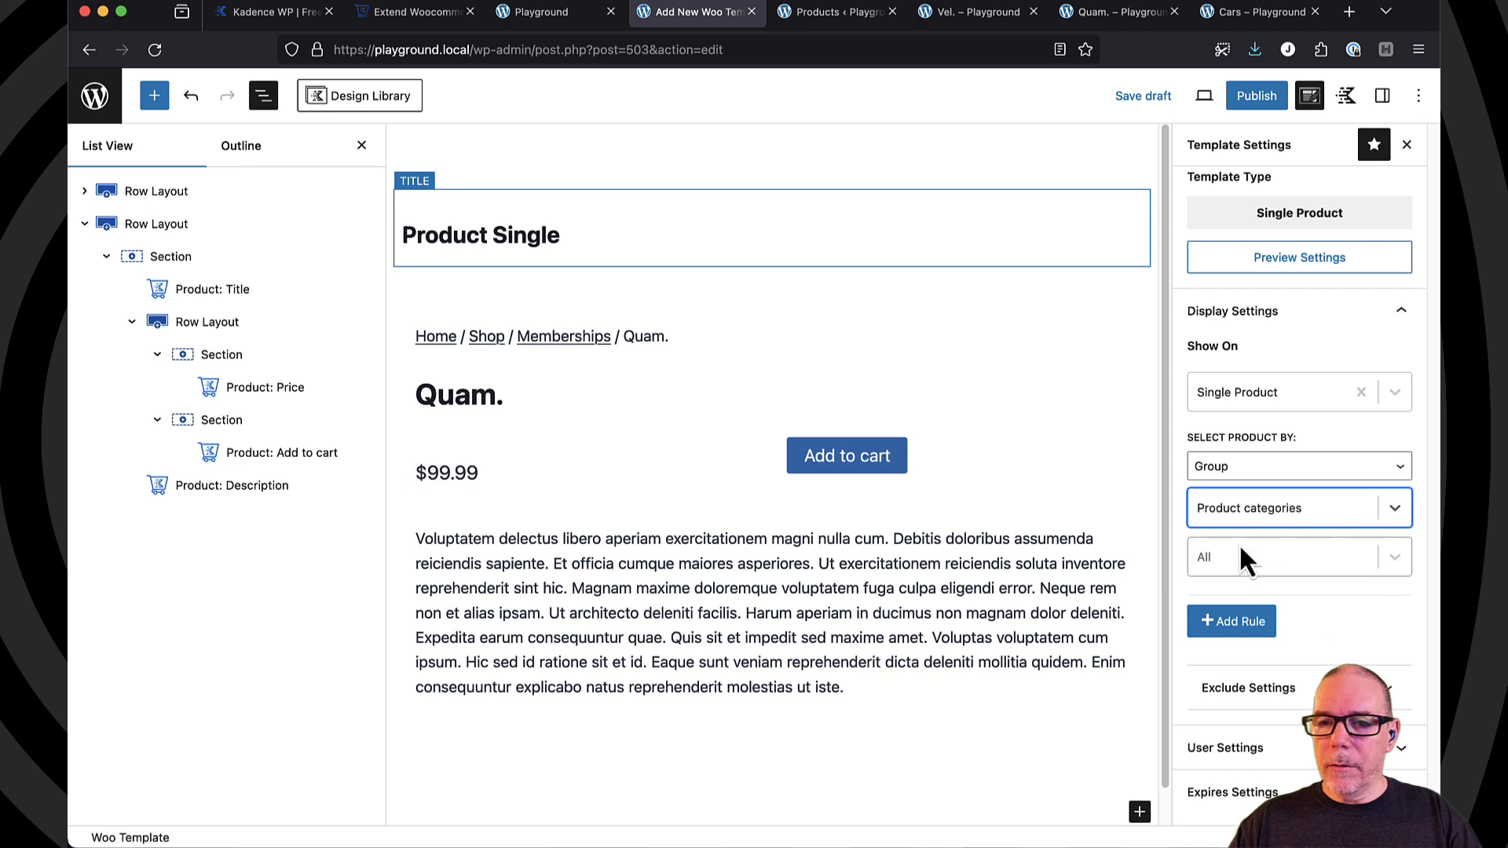
click(1387, 555)
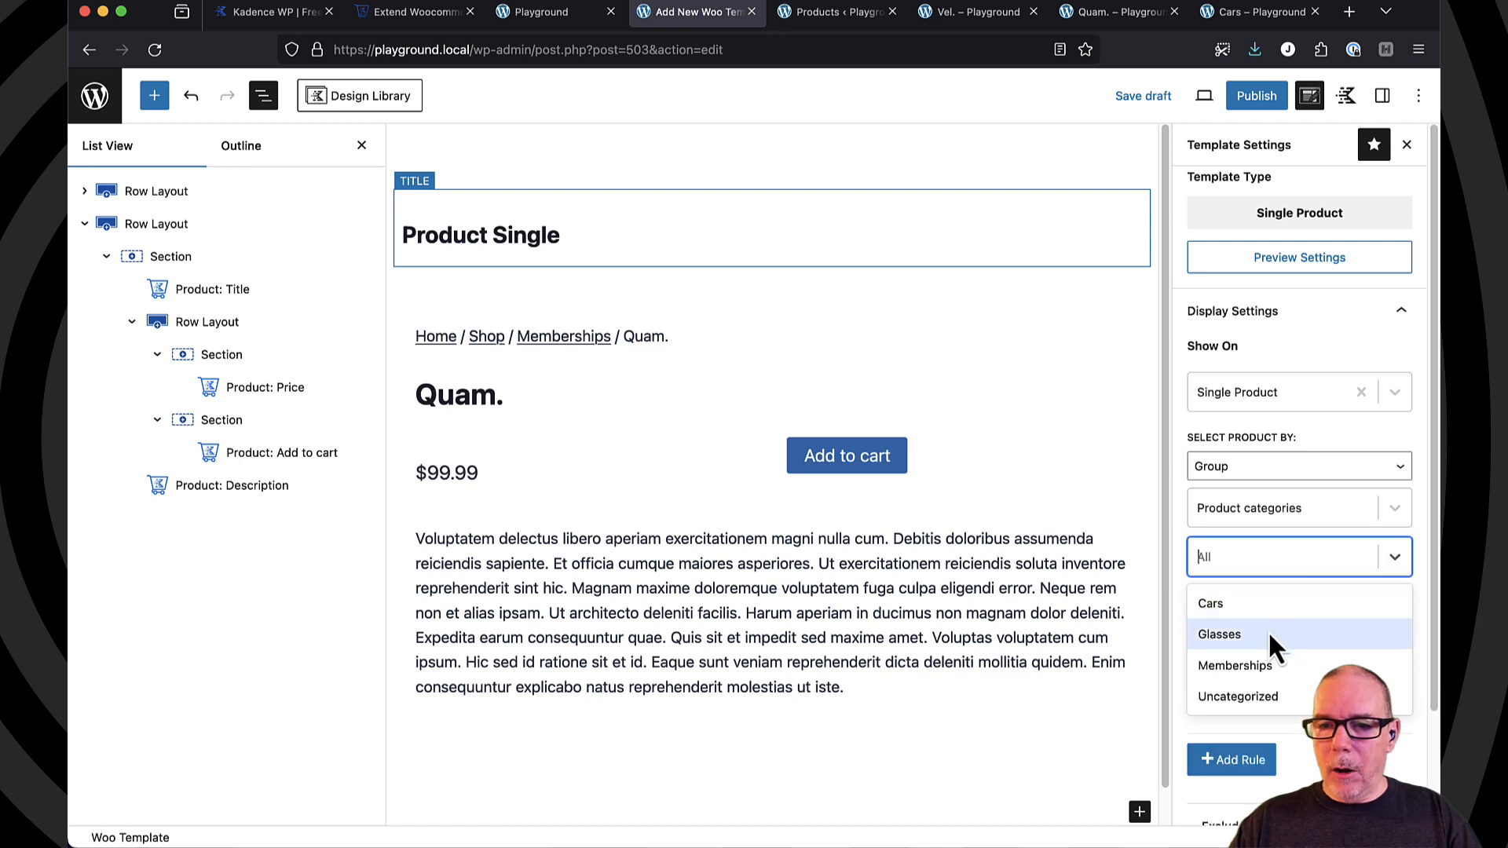
click(1228, 666)
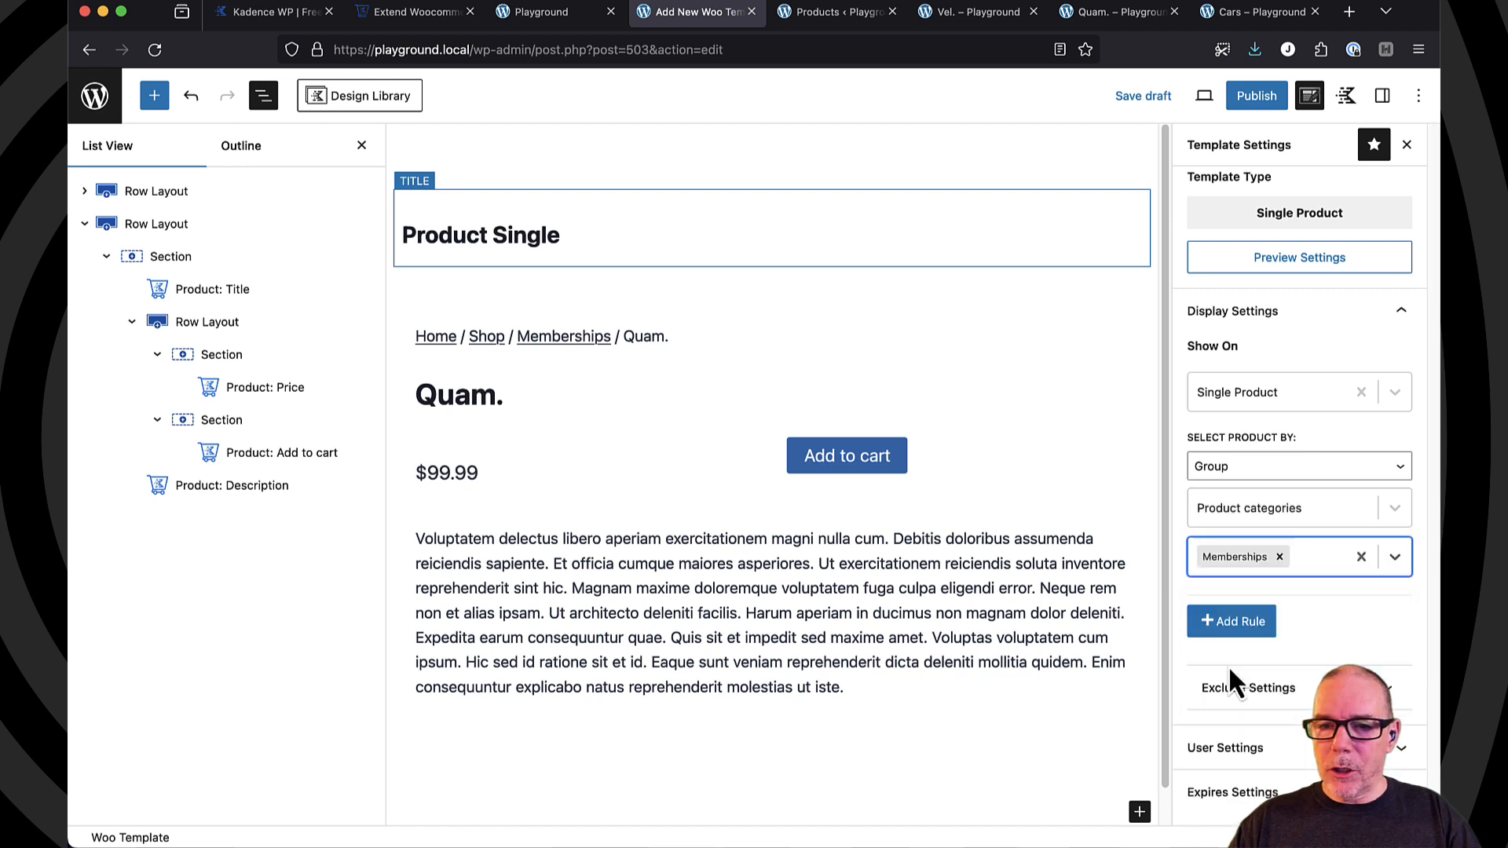
click(1256, 97)
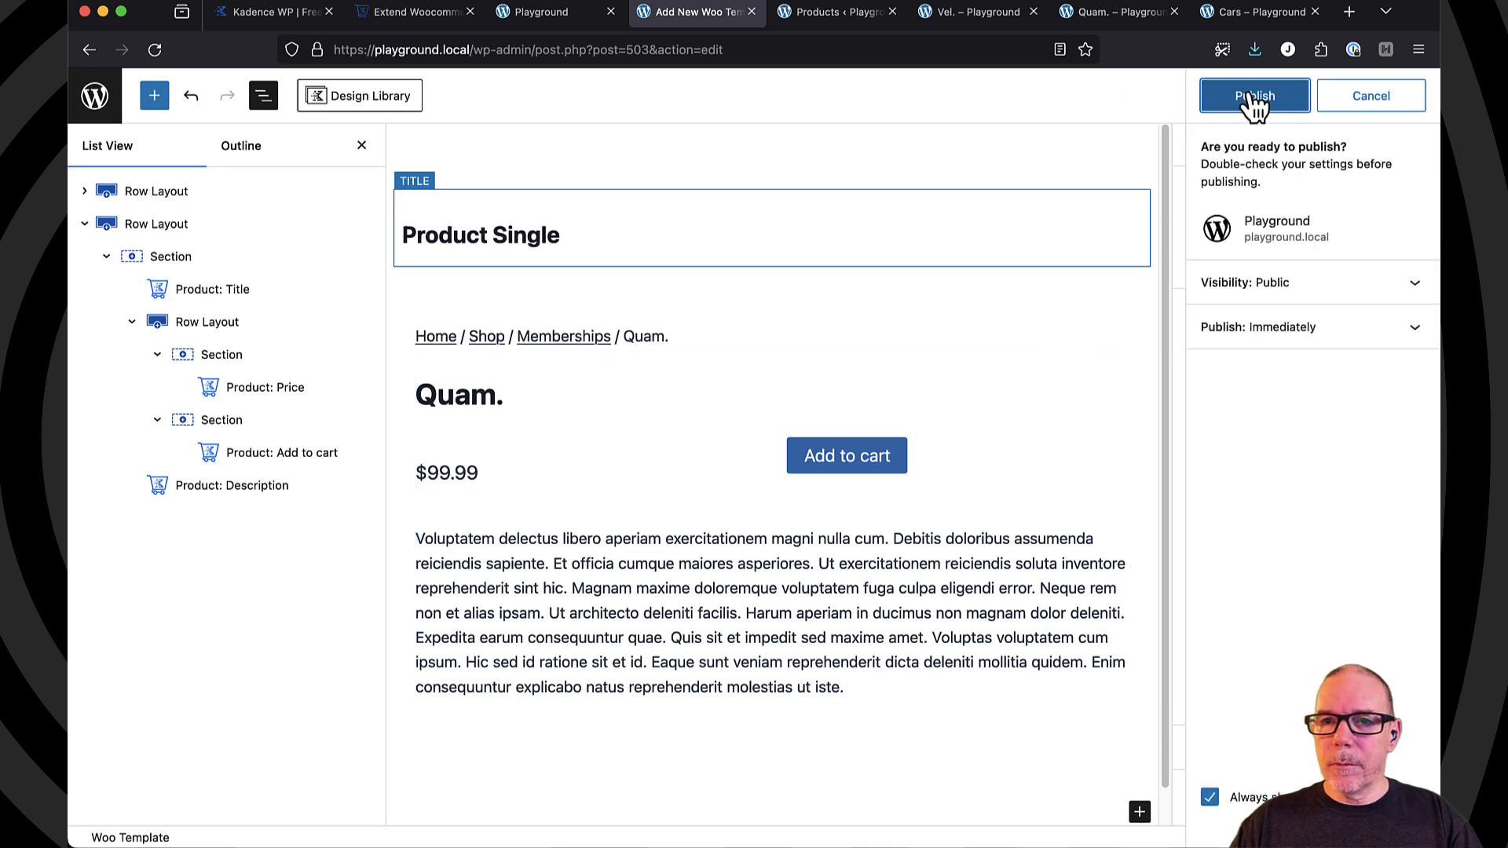
click(1250, 98)
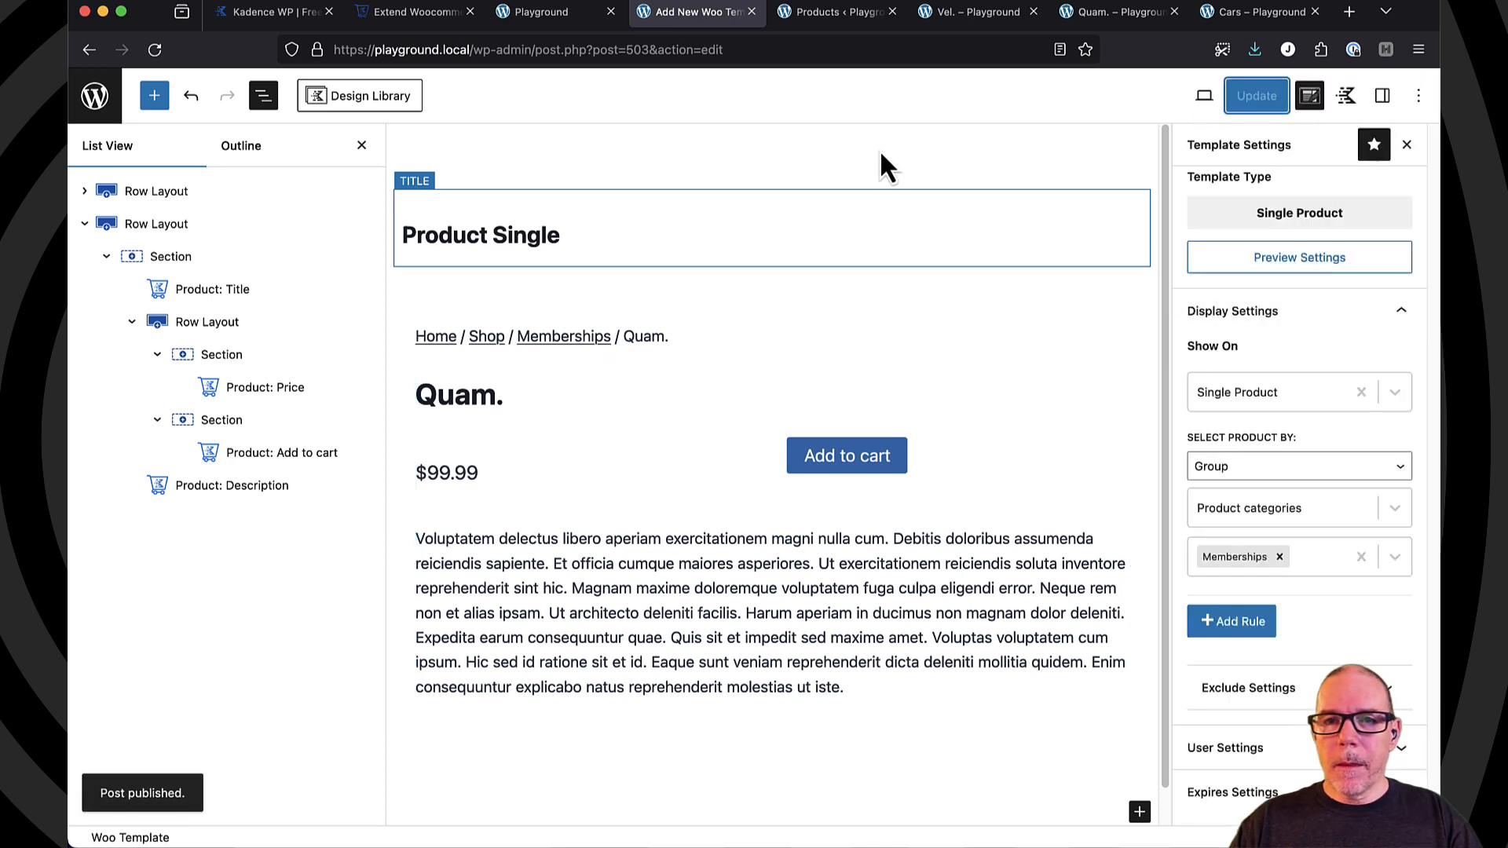
- Reload the Quam. and Vel. product pages to compare their layouts, and view the Cars category archive
click(1116, 18)
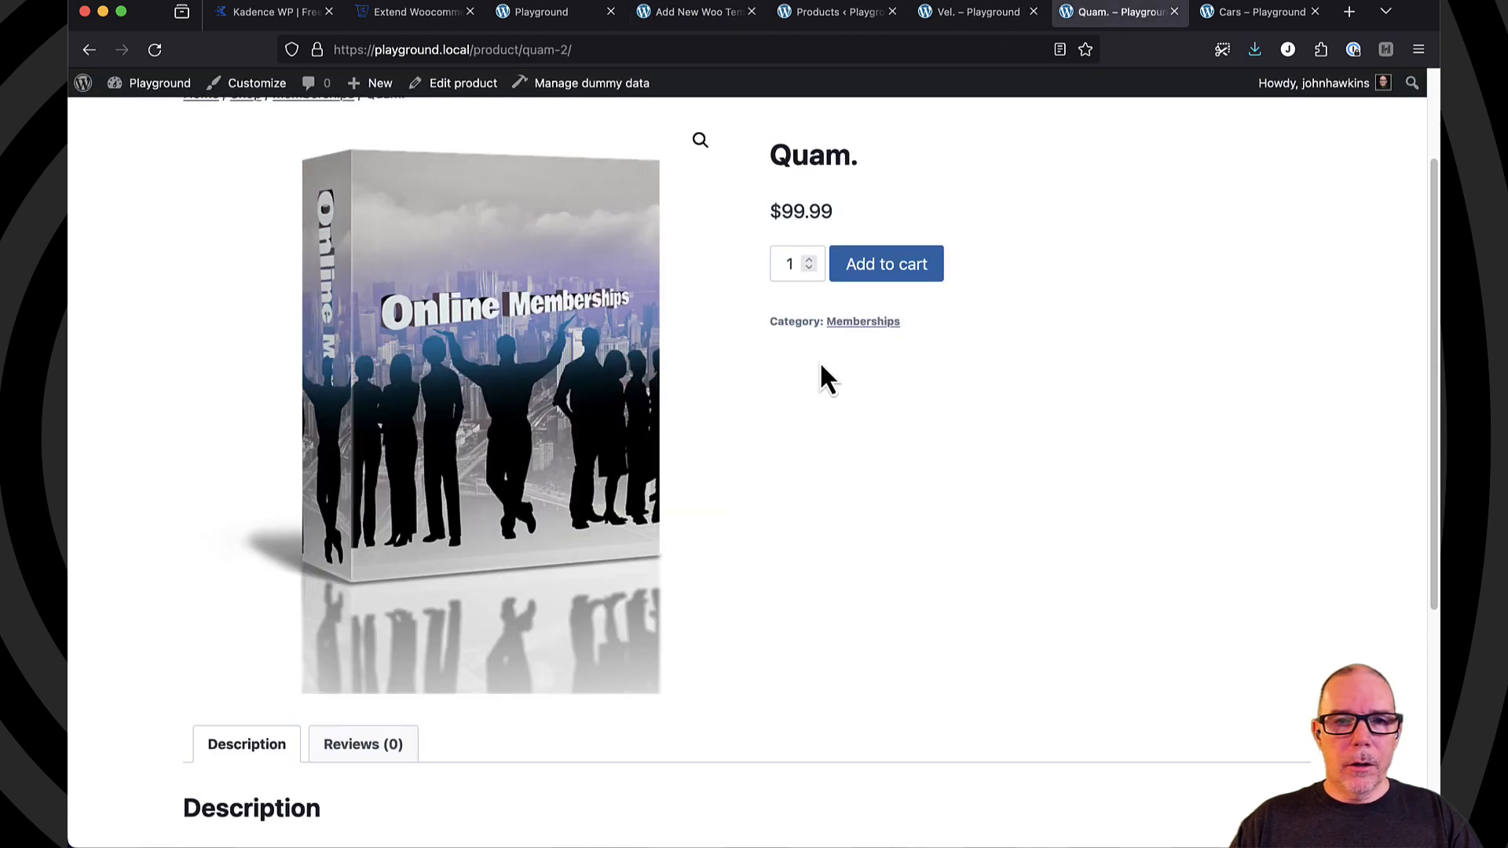
scroll(643, 342, up, 3)
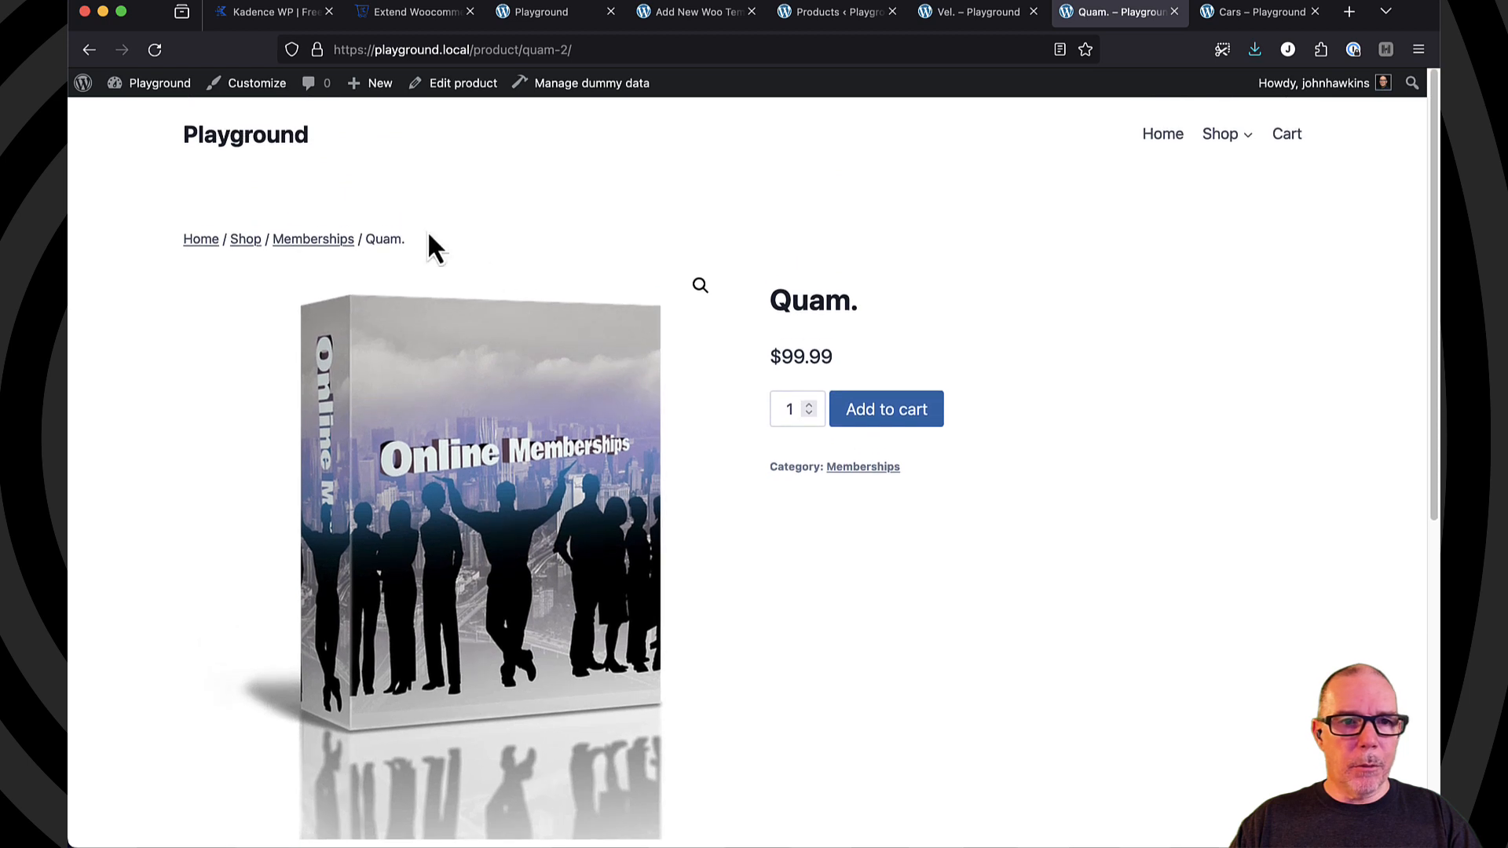
click(154, 50)
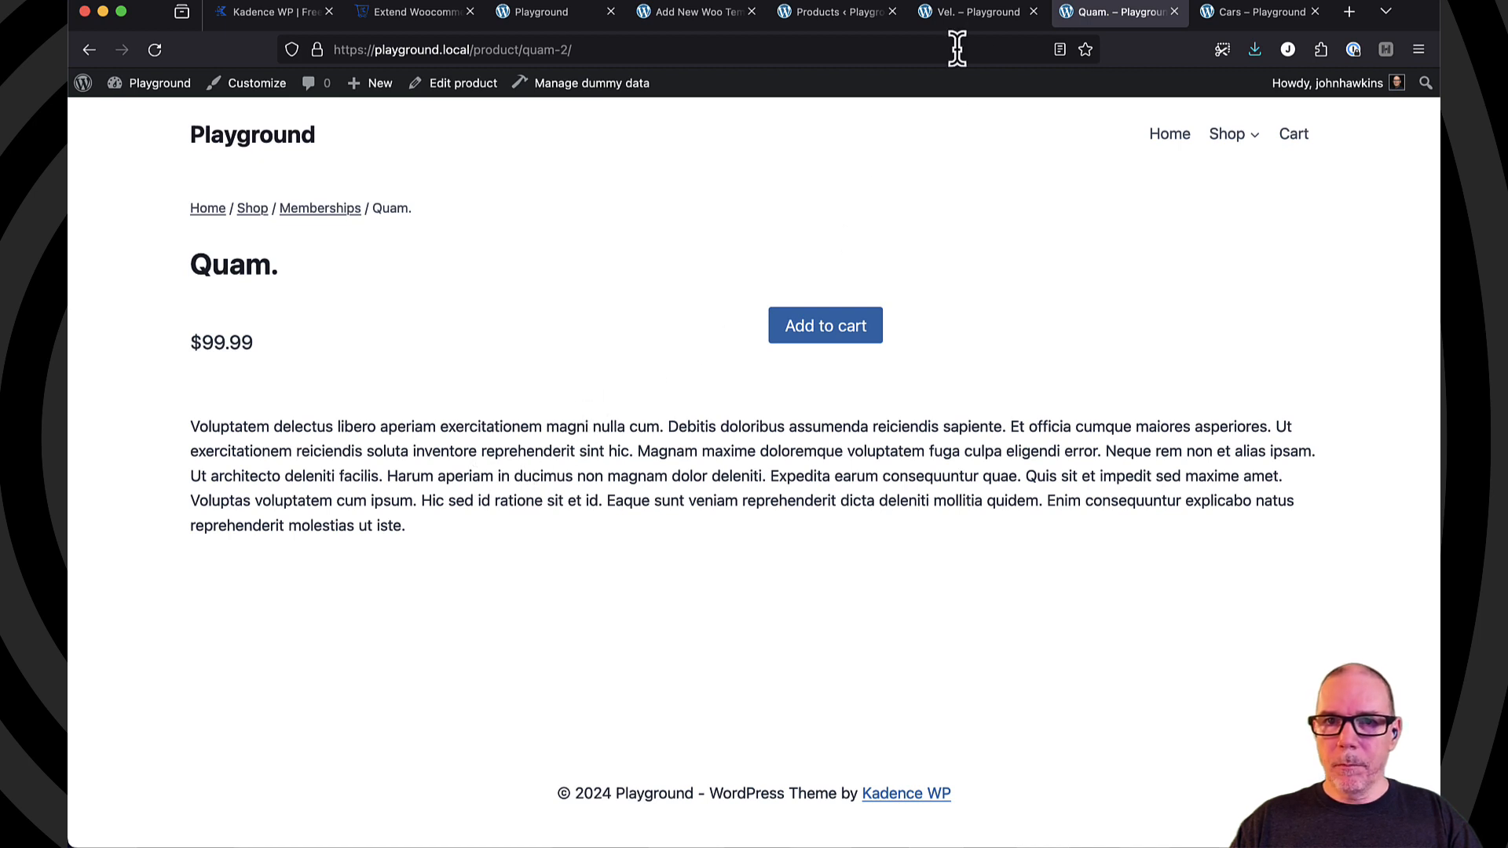
click(971, 22)
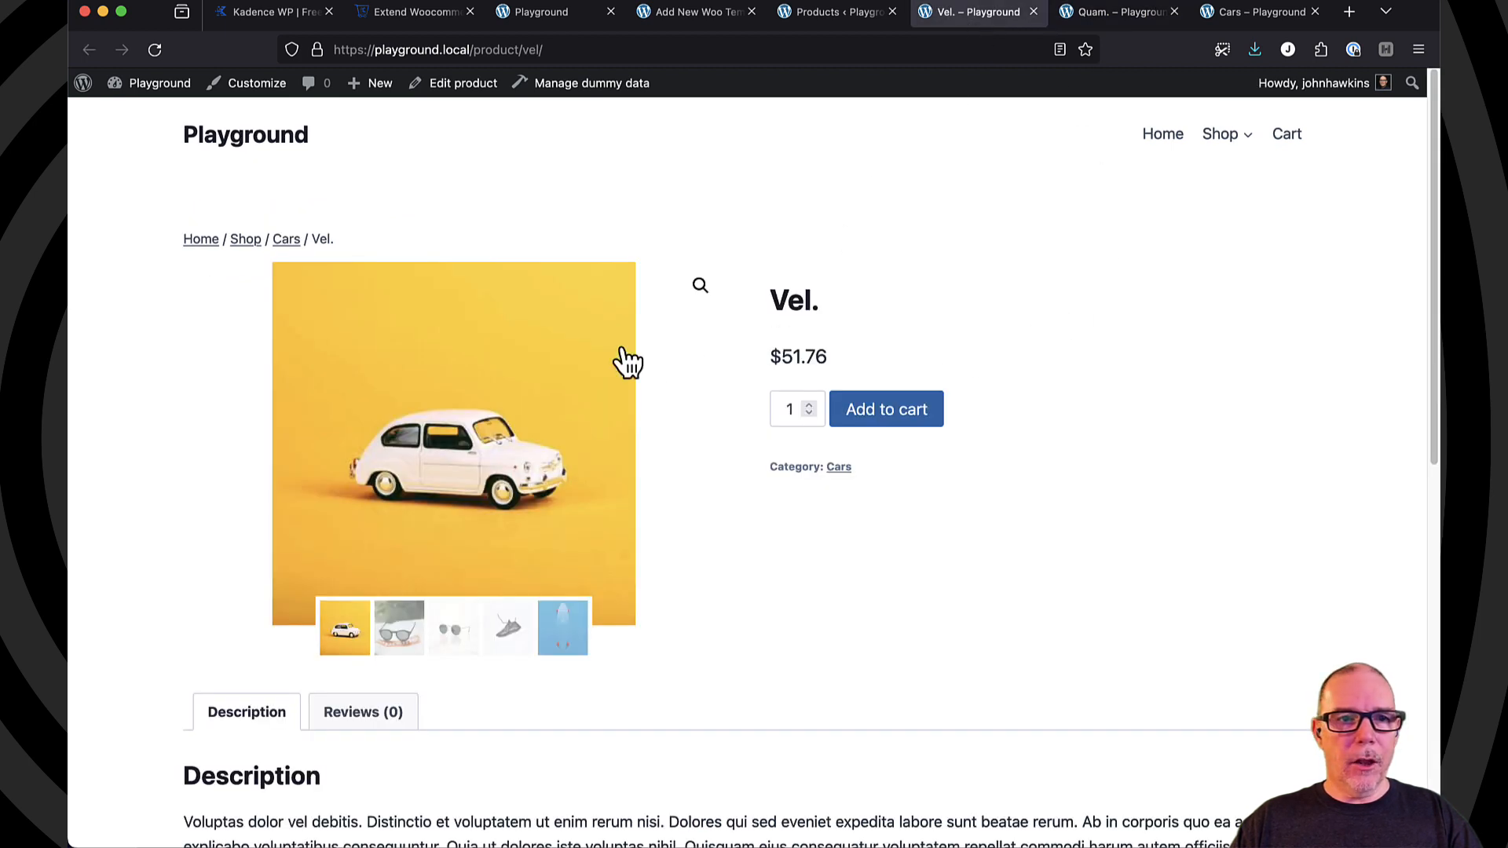
click(154, 51)
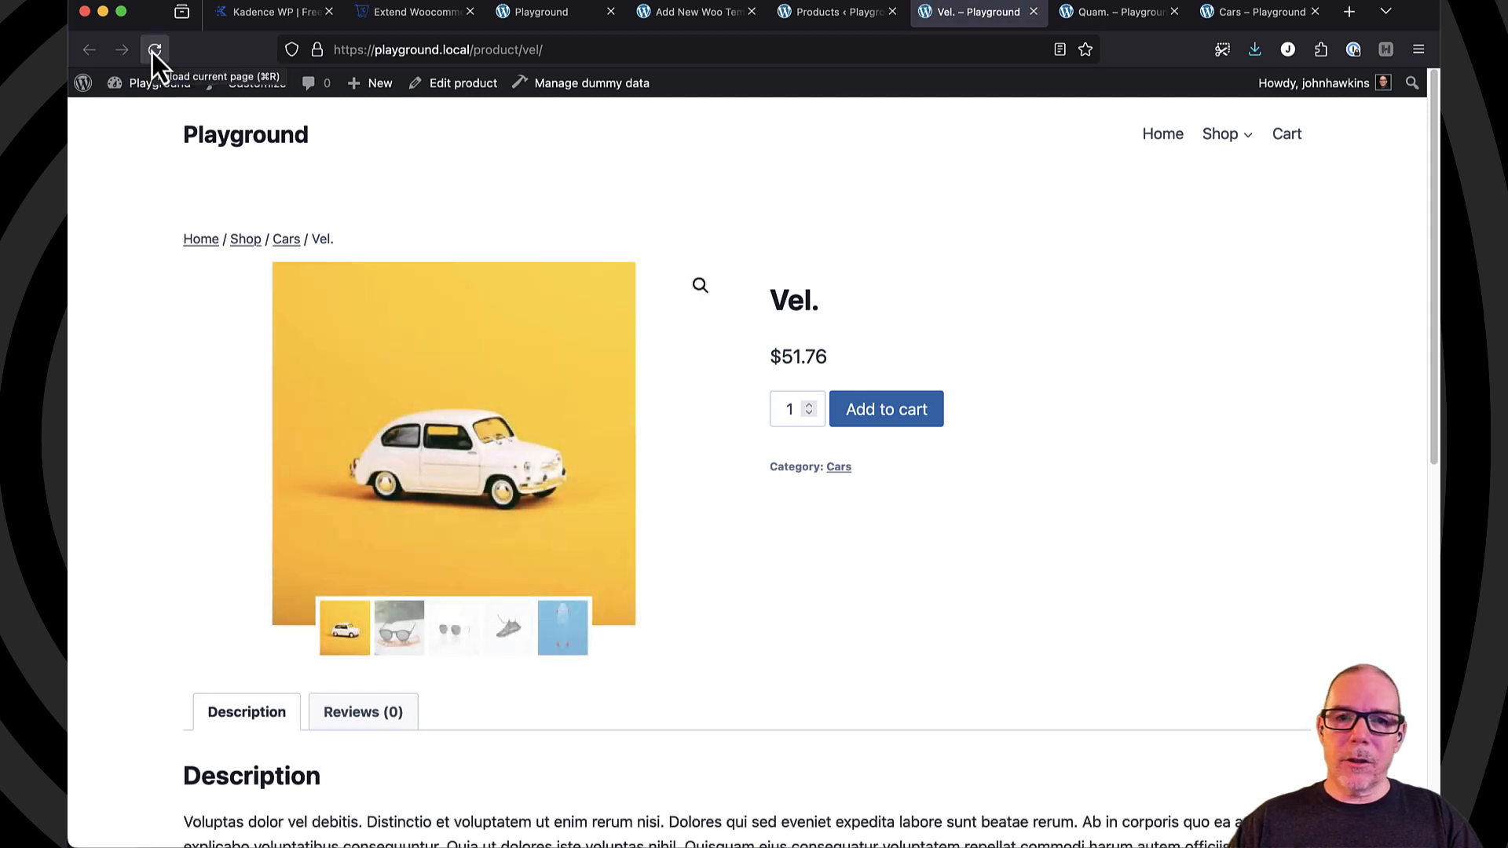
click(1115, 14)
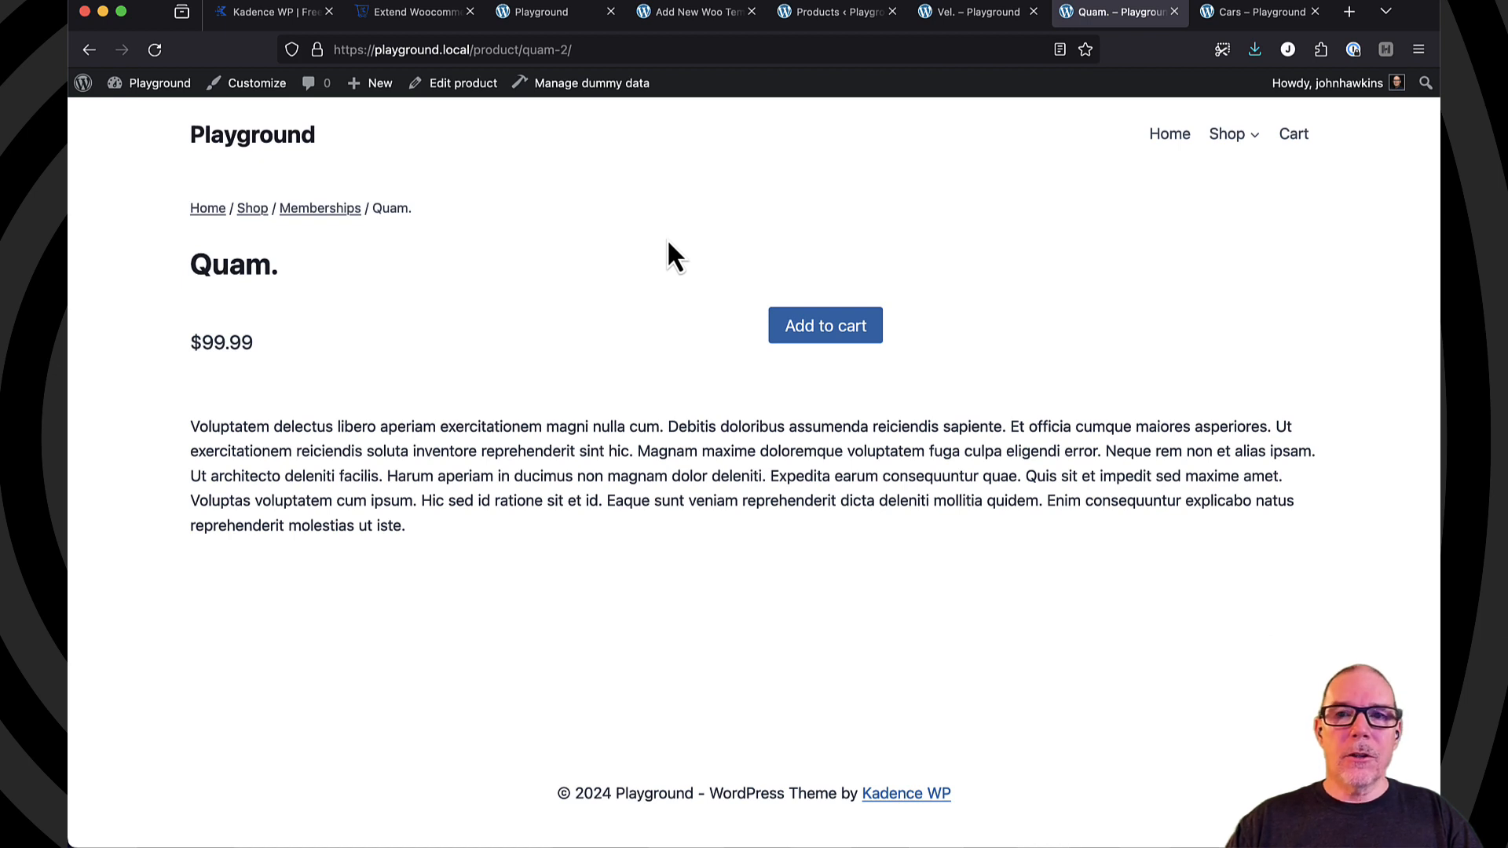
click(1258, 15)
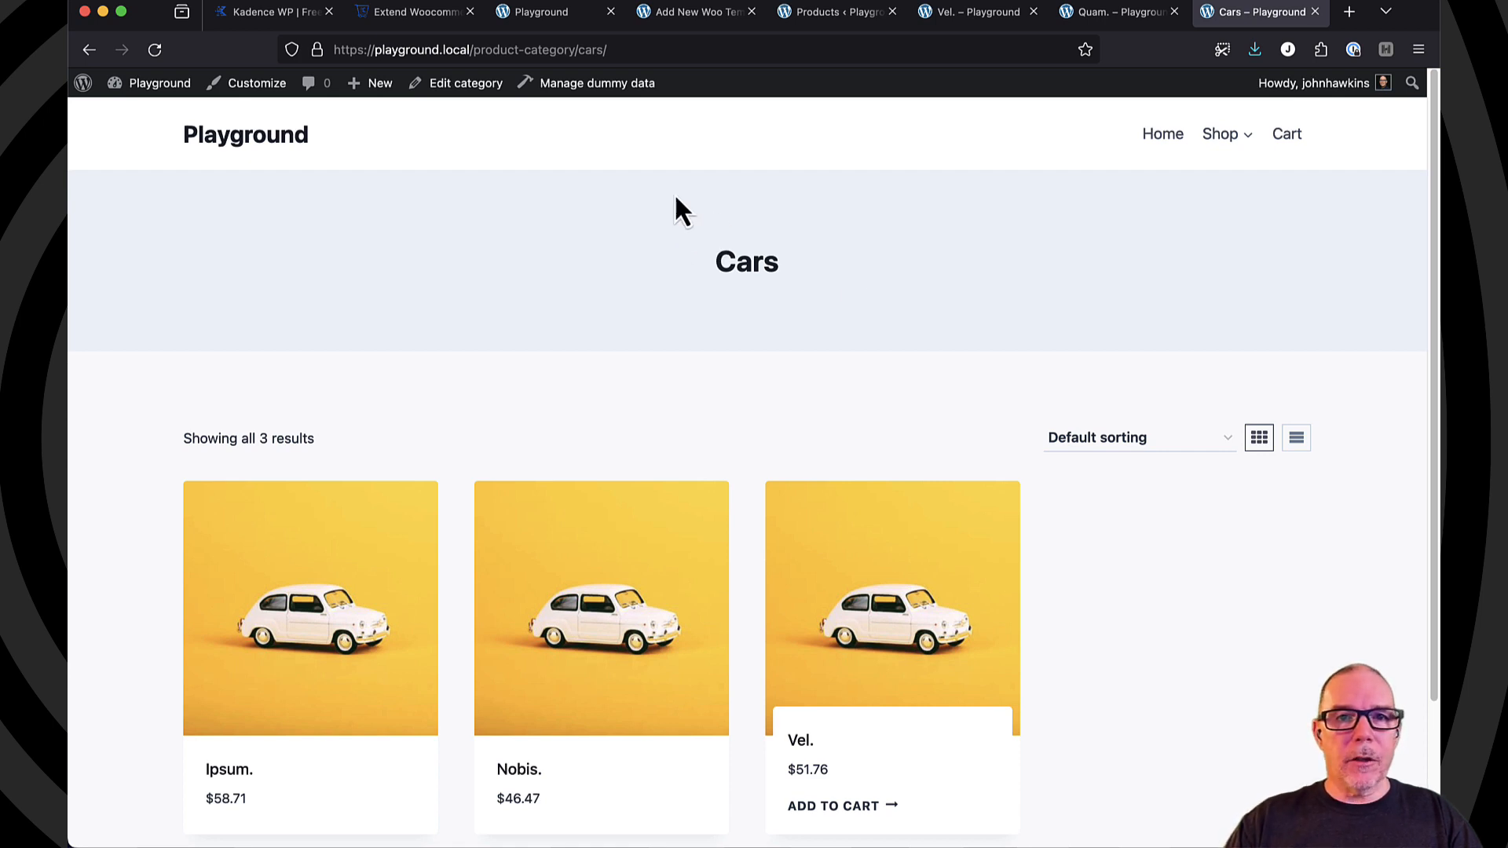
- Add a new Woo template of type Product Archive, starting blank
click(680, 21)
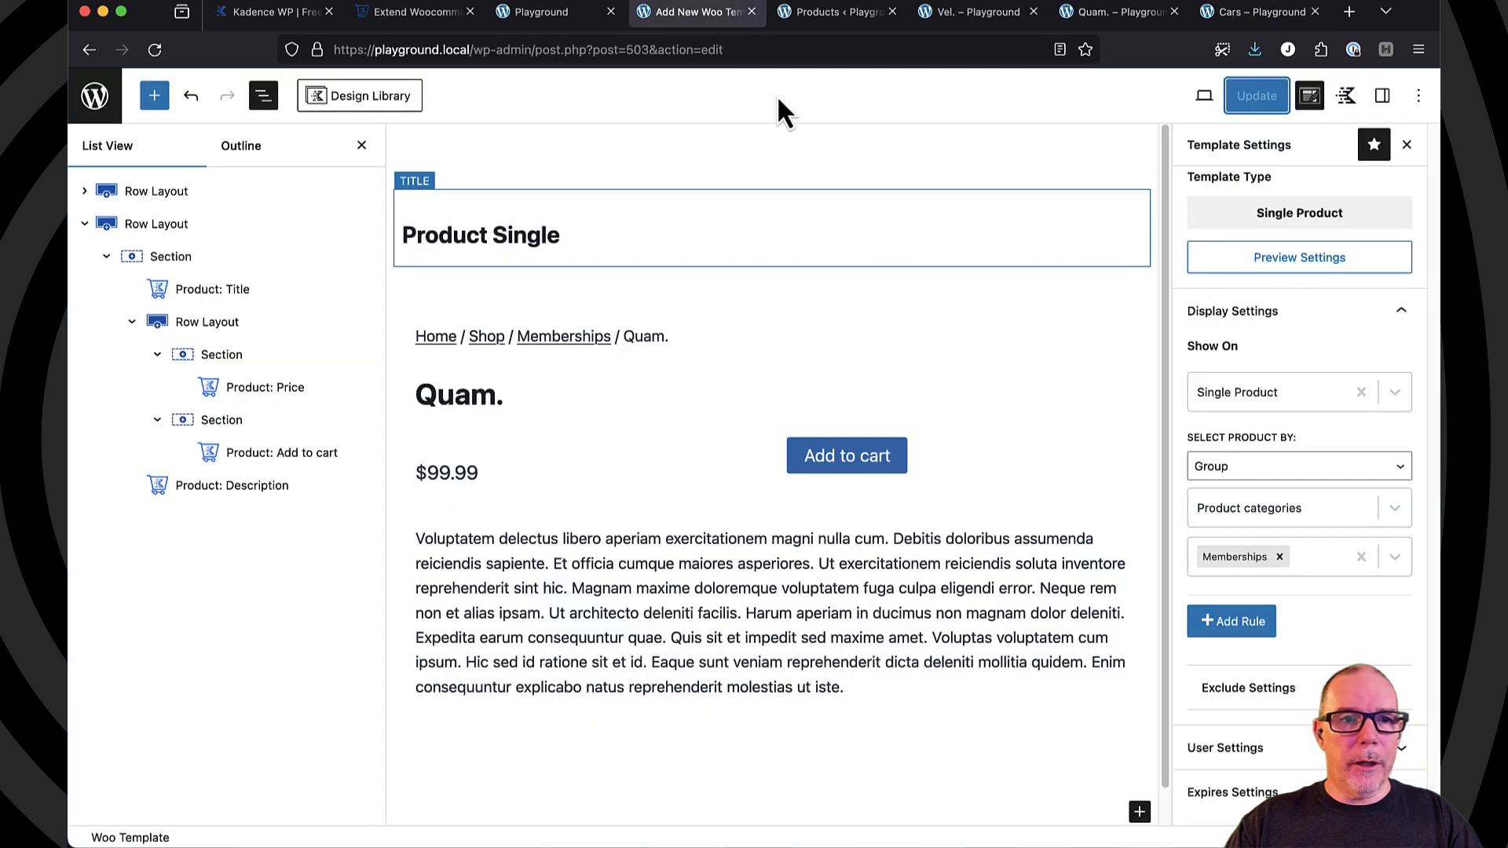
click(112, 95)
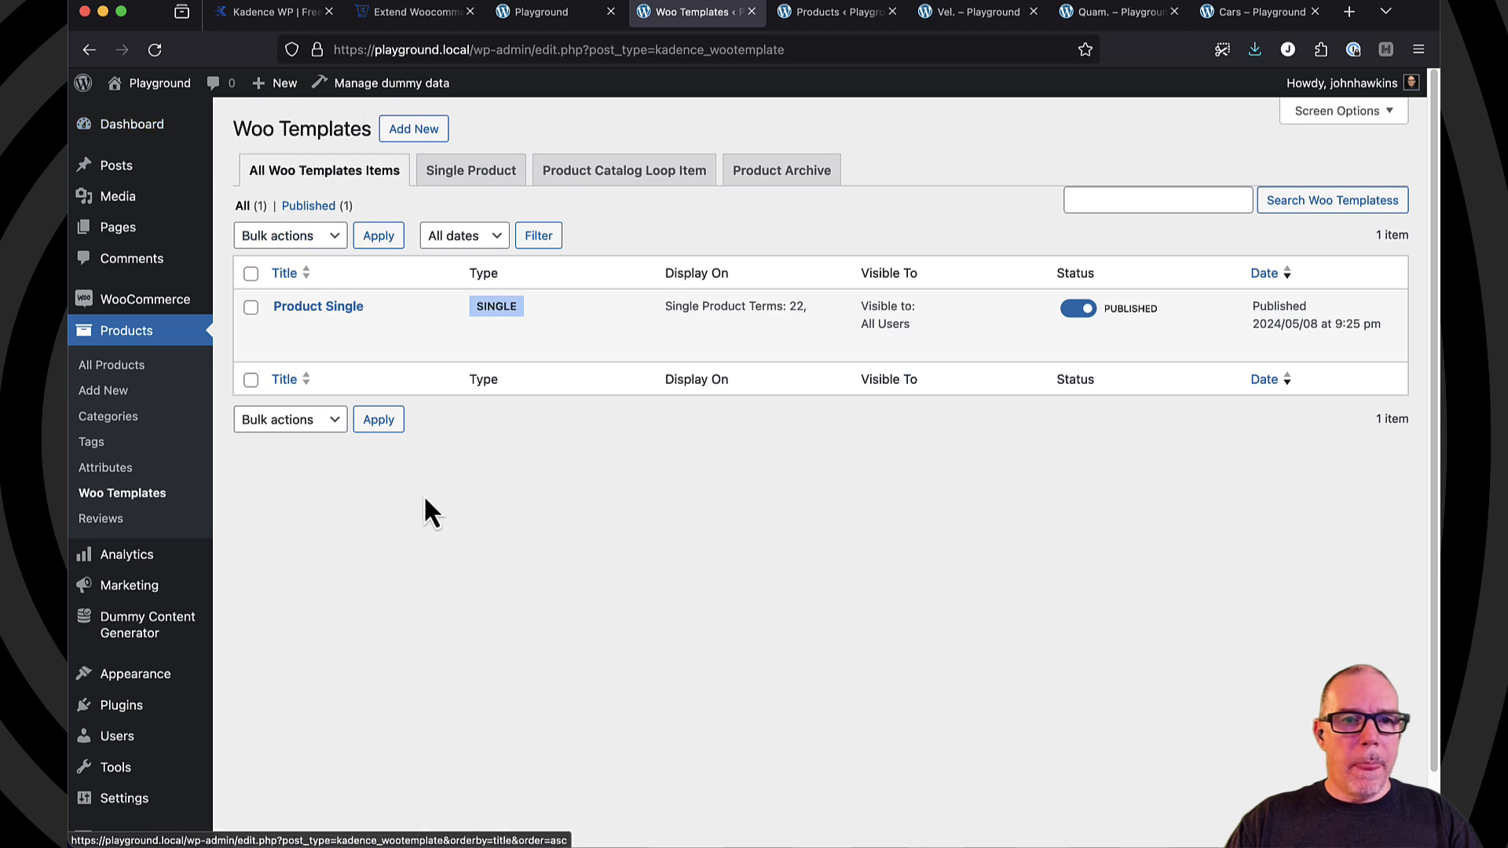
click(410, 134)
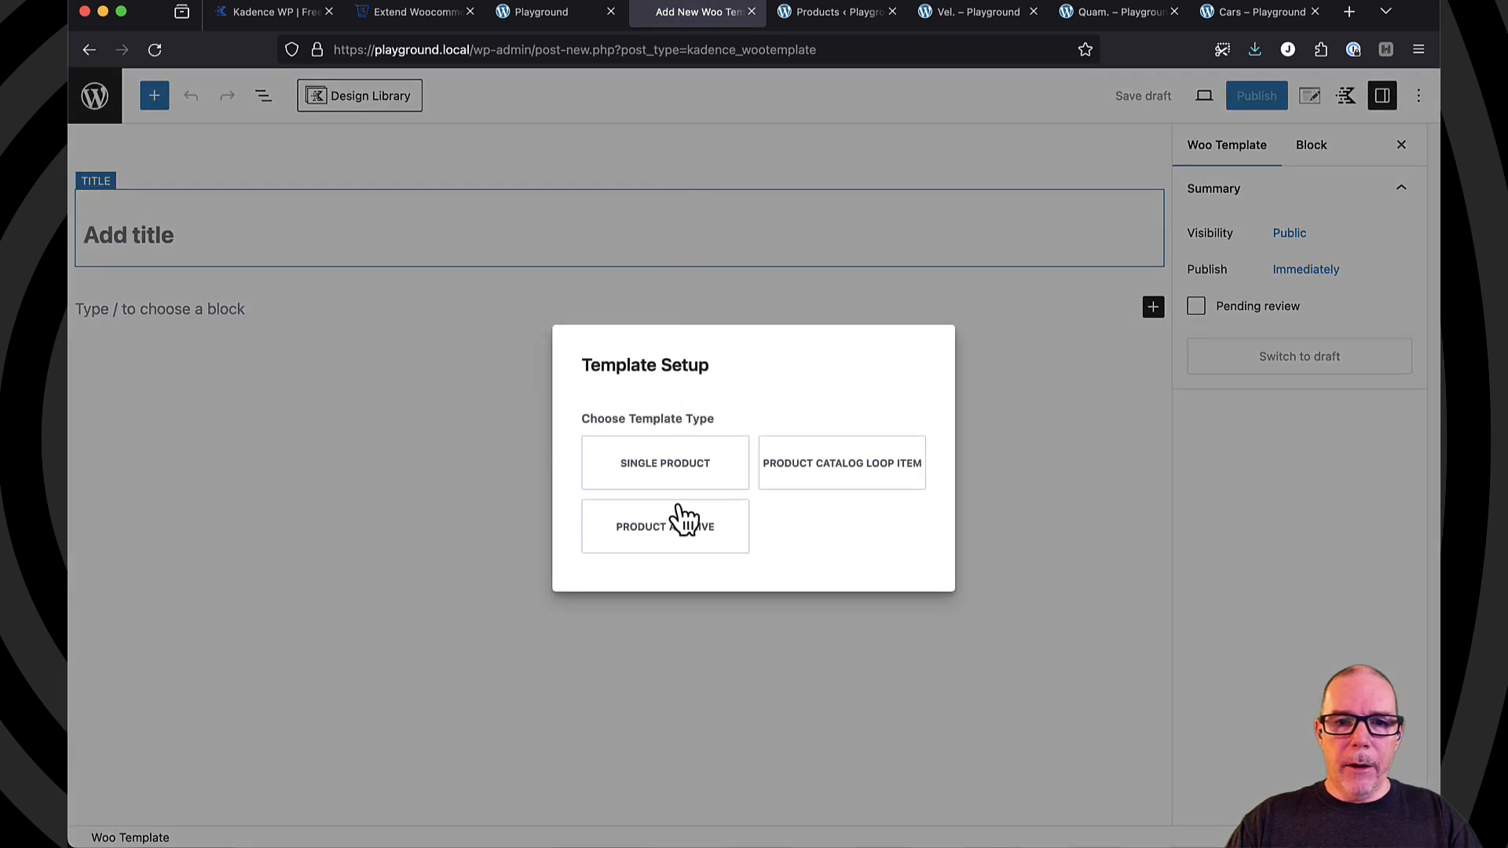
click(666, 542)
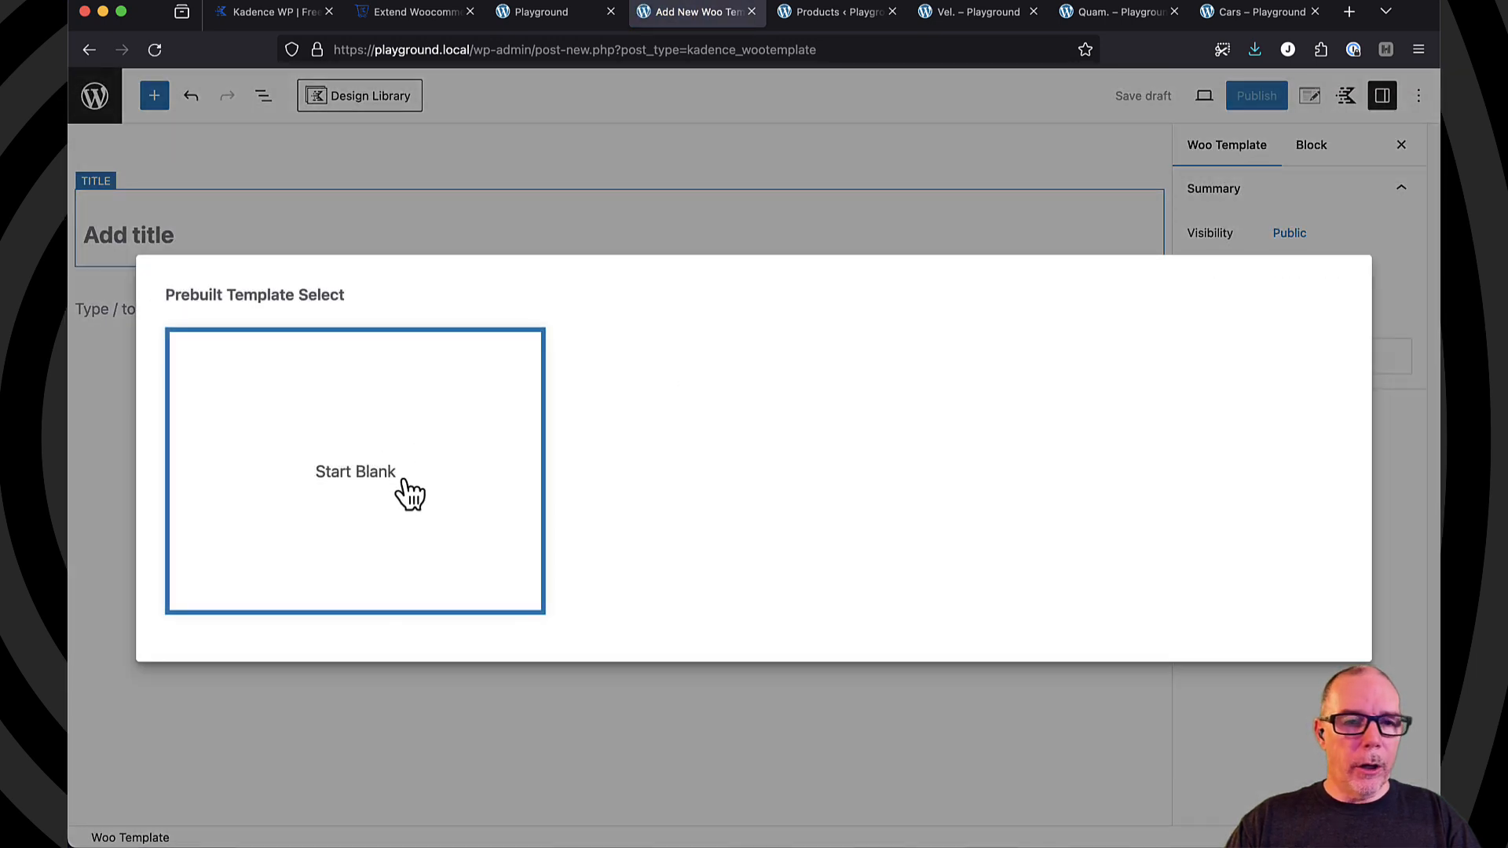
click(370, 470)
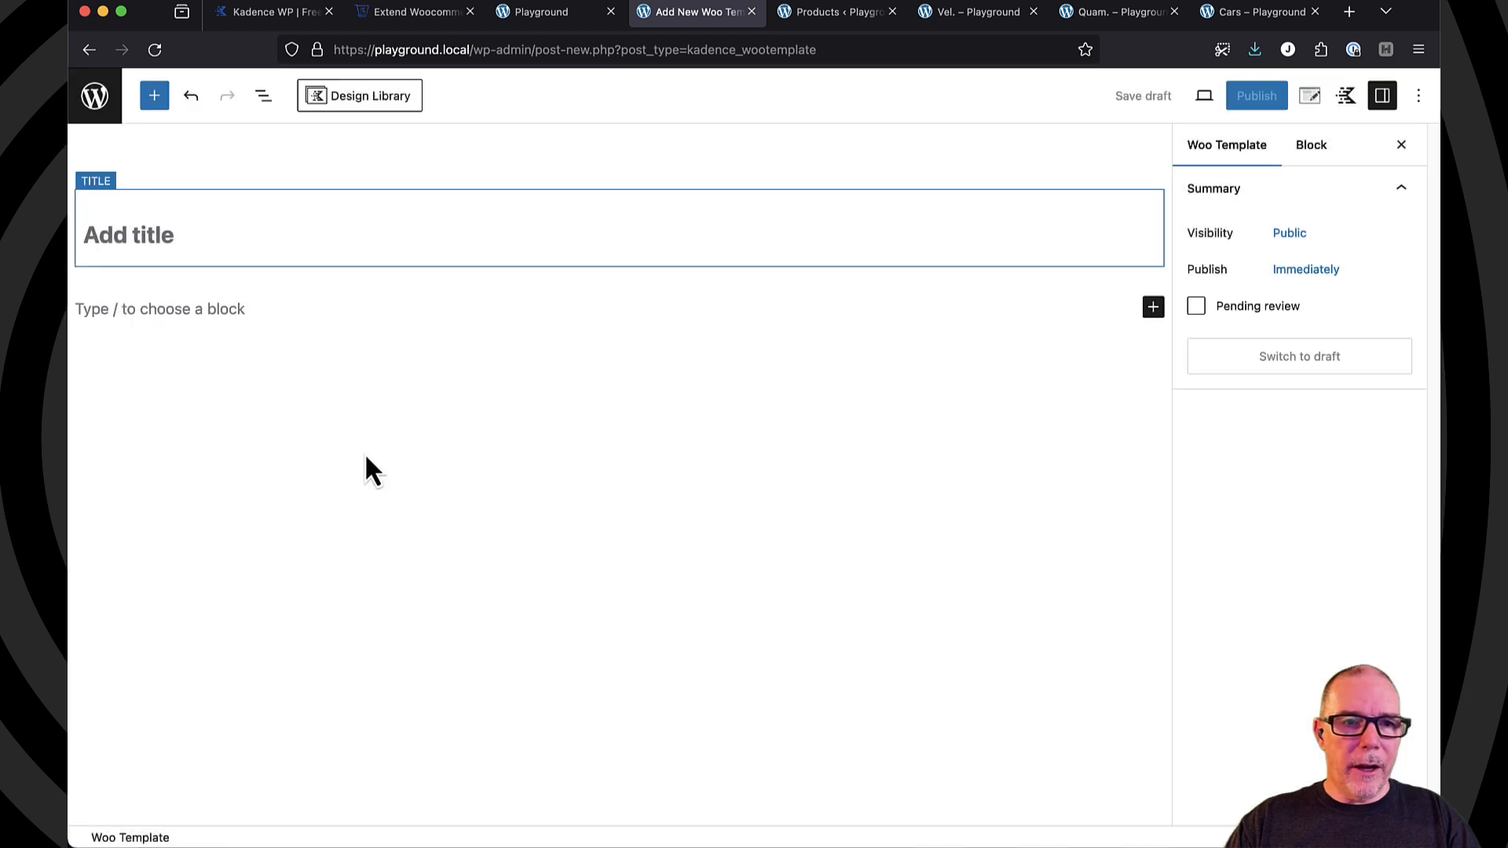
- Title the new template "Product category archive"
click(147, 235)
text(Pro)
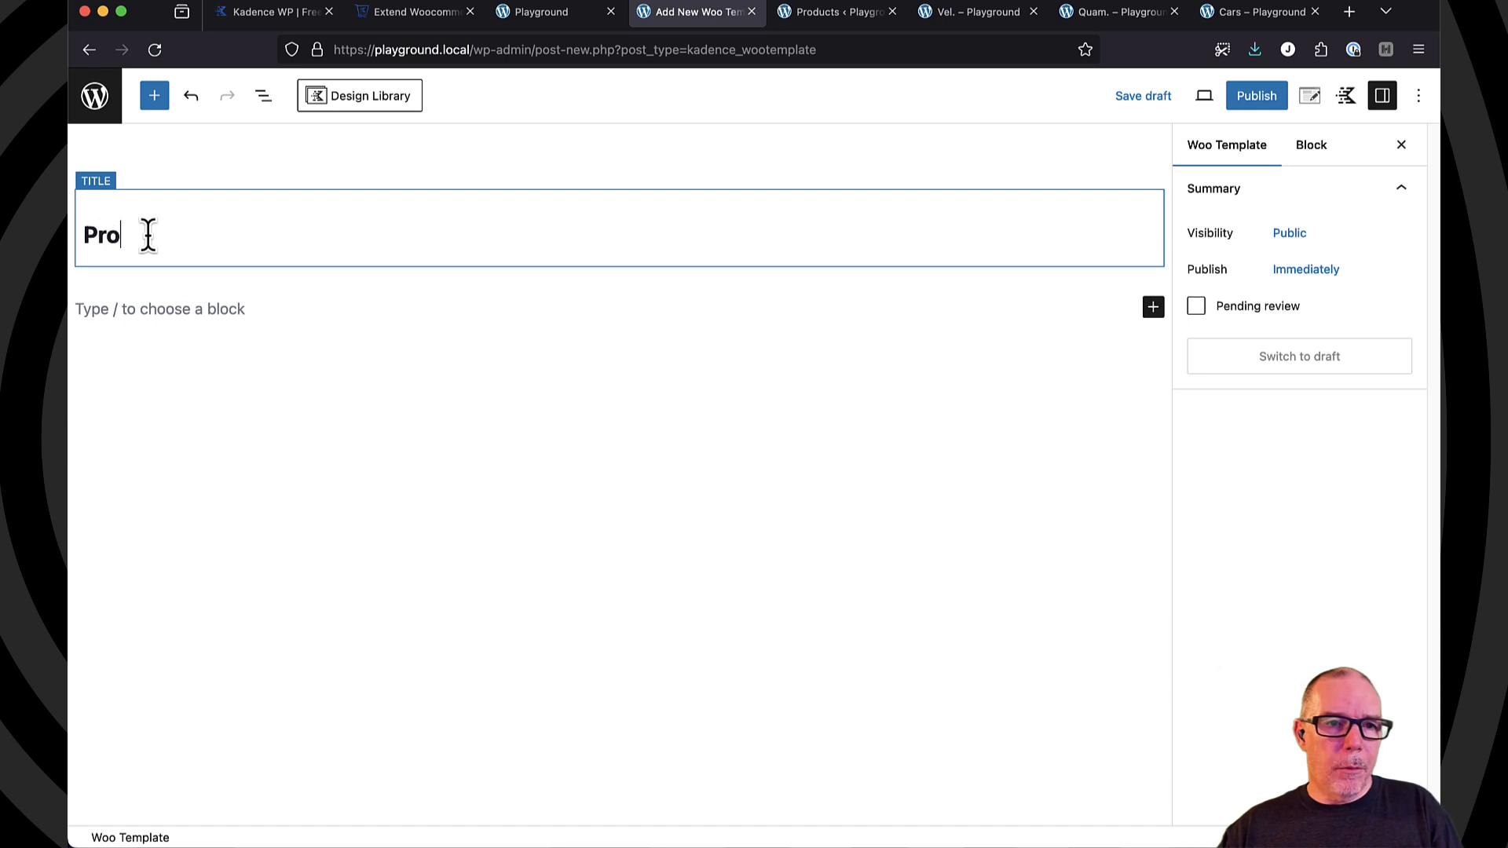
text(duct )
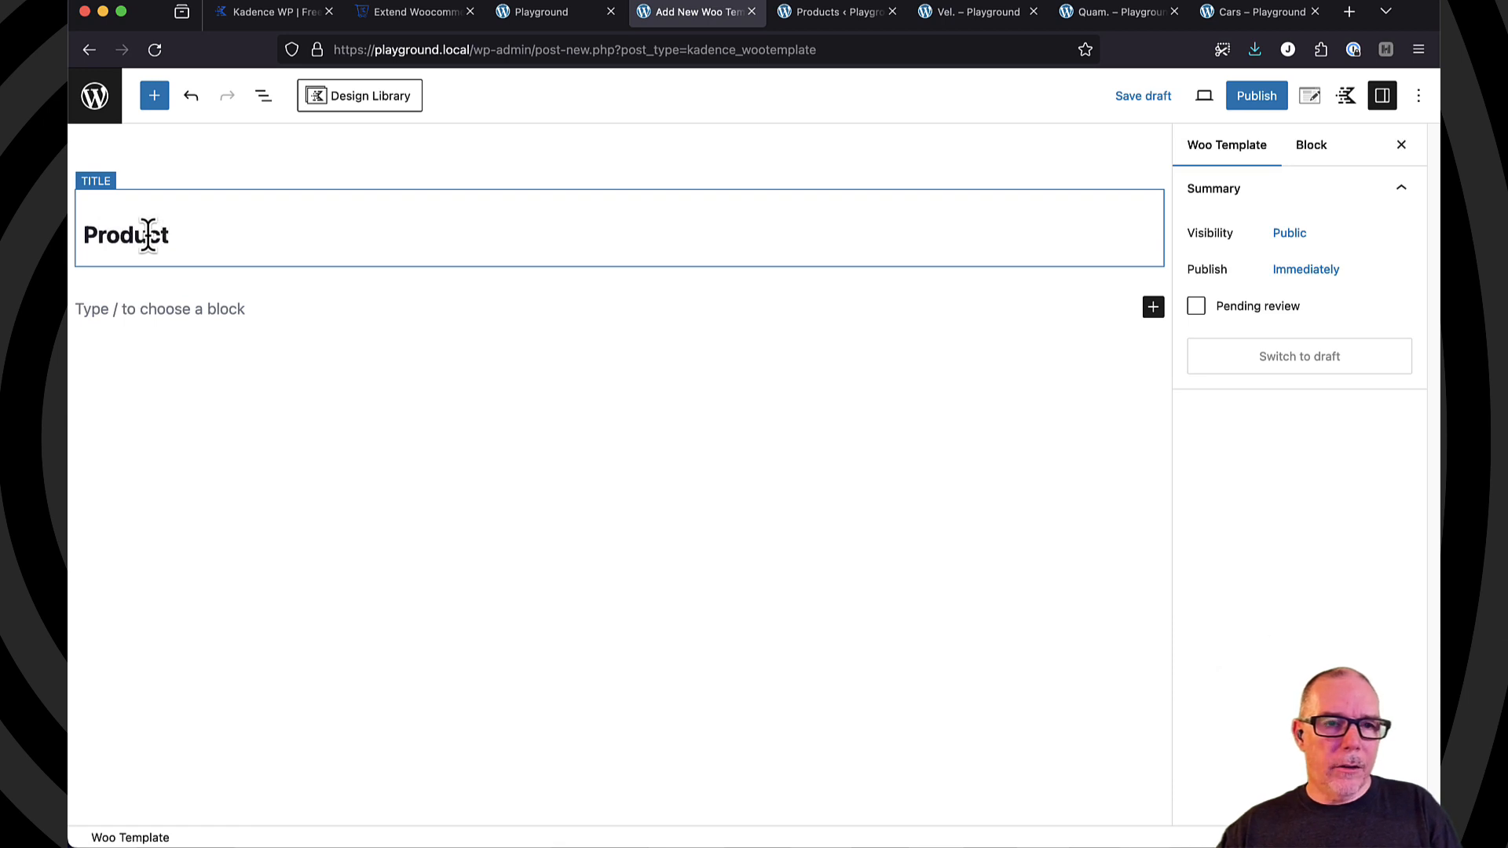
text(archiv)
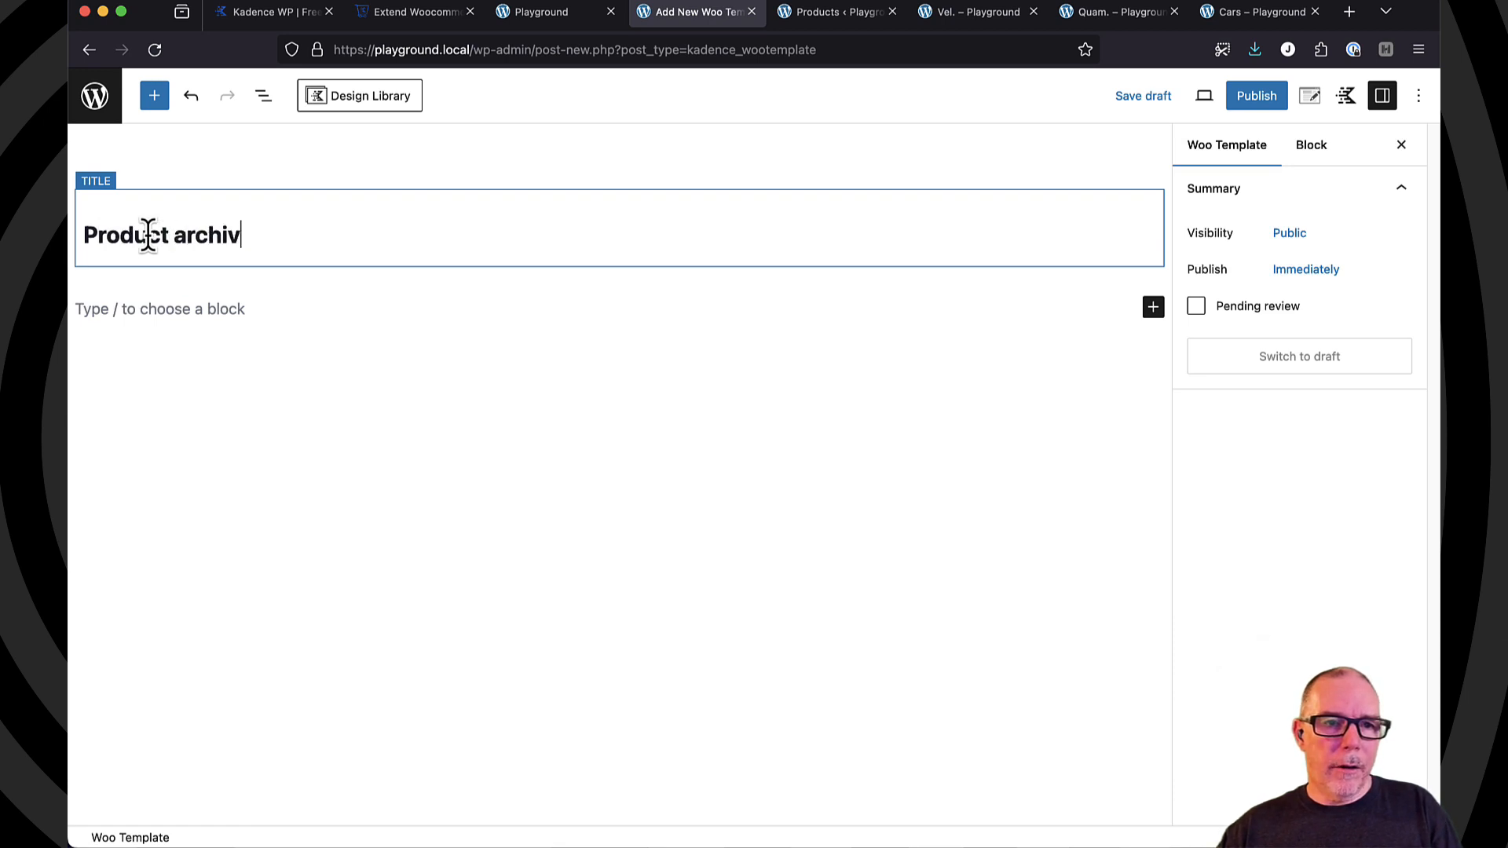
key(BackSpace)
key(BackSpace)
key(BackSpace)
key(BackSpace)
key(BackSpace)
key(BackSpace)
text(ca)
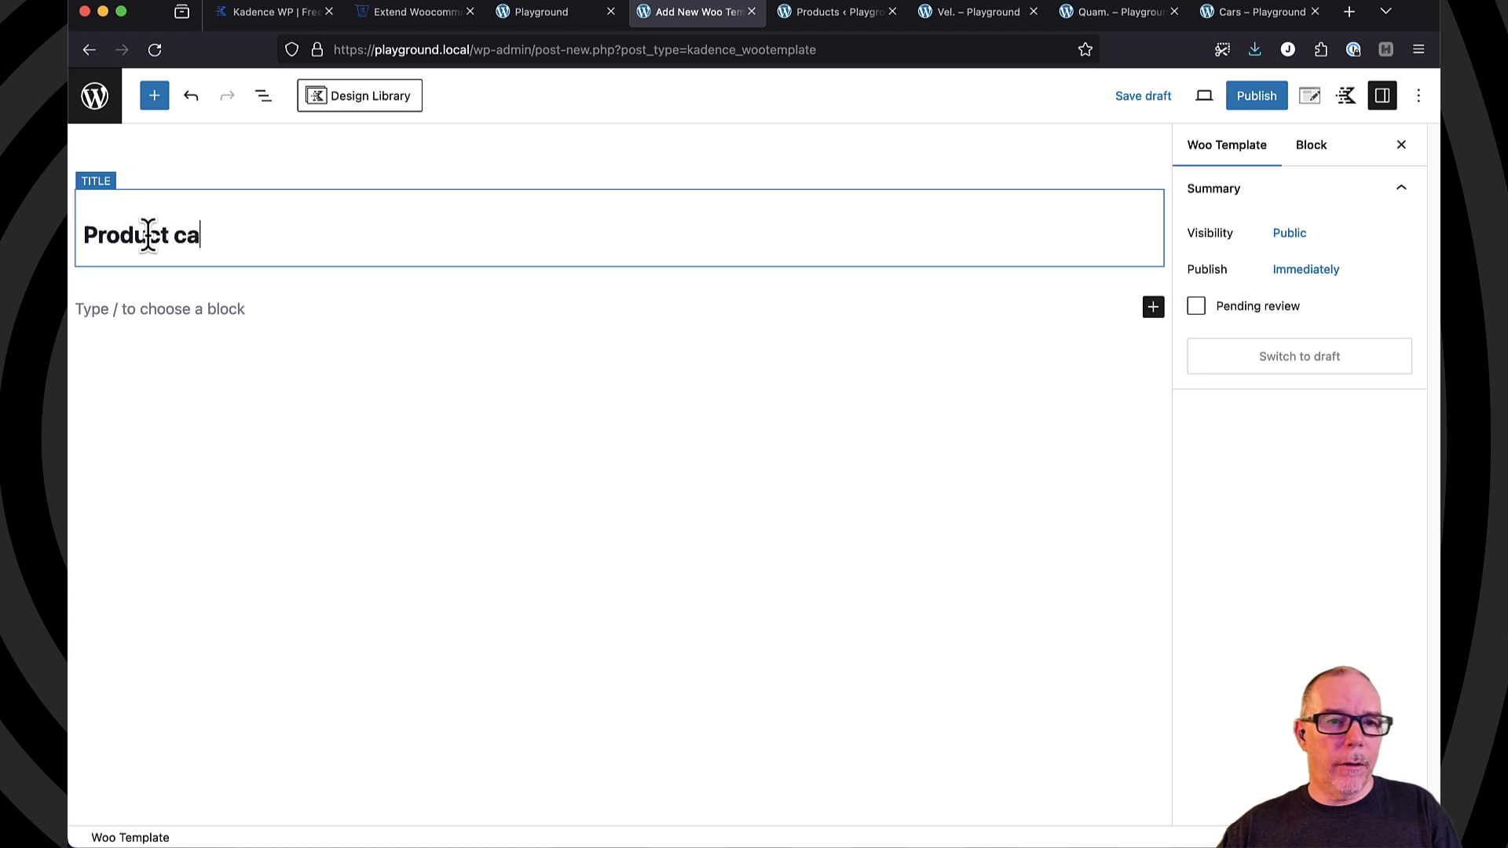
text(tegory archive)
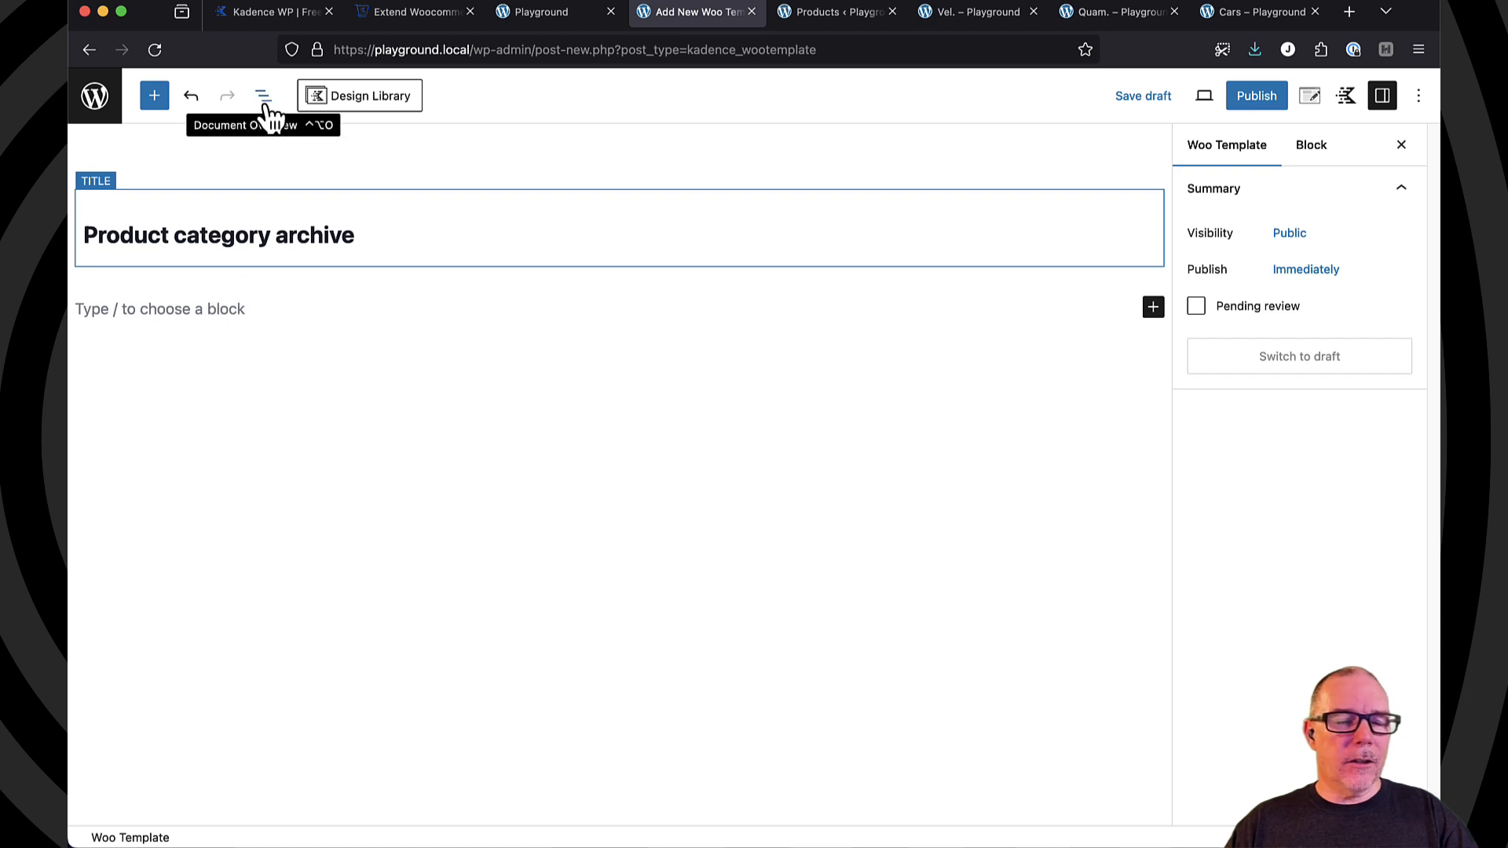
- Add a one-column Row Layout below the title and insert a Text (Adv) block inside it
click(232, 309)
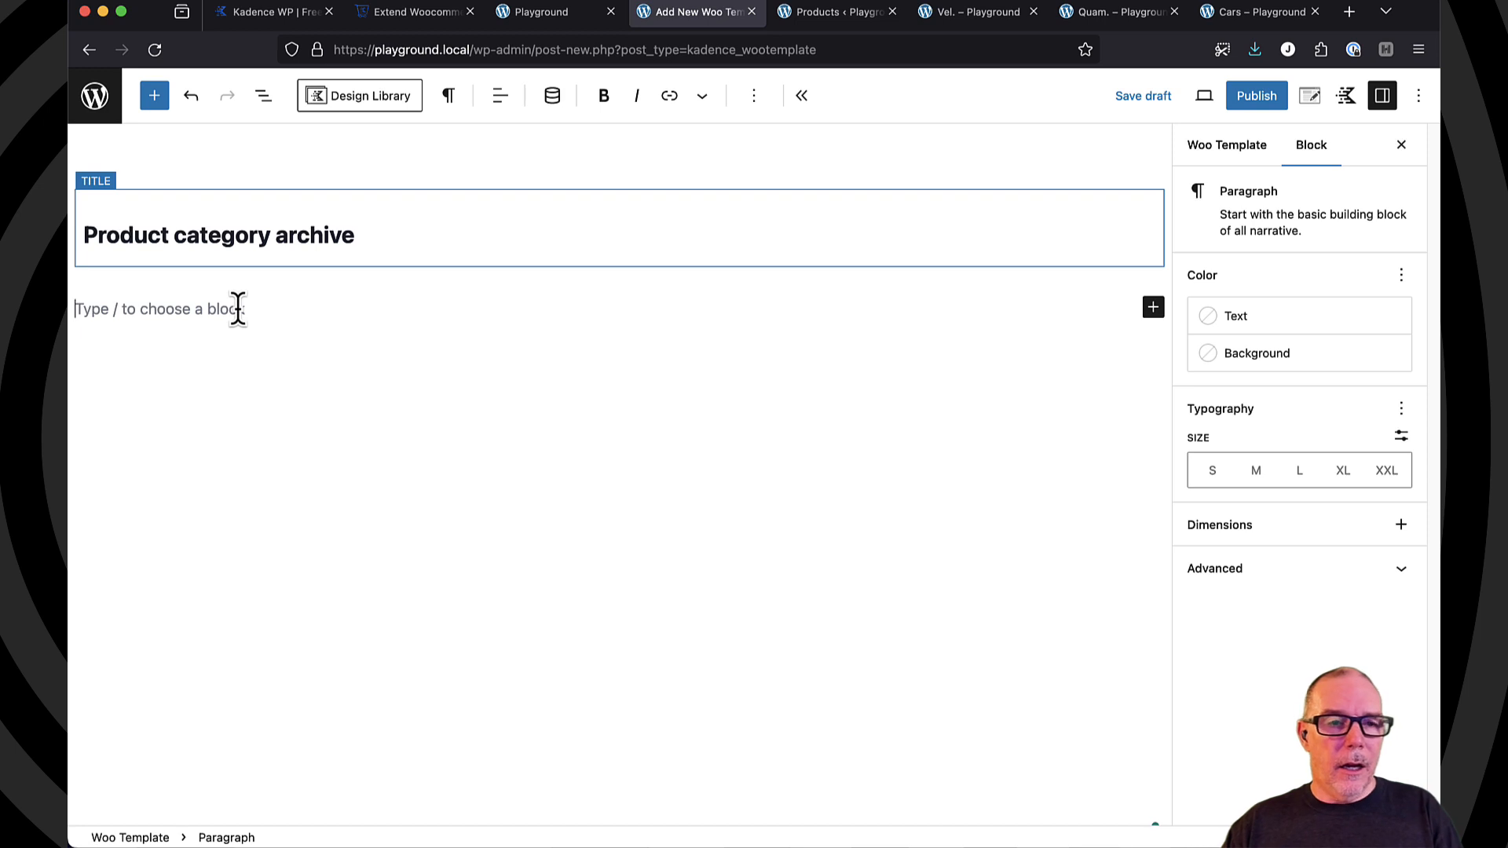
text(v)
key(BackSpace)
text(/)
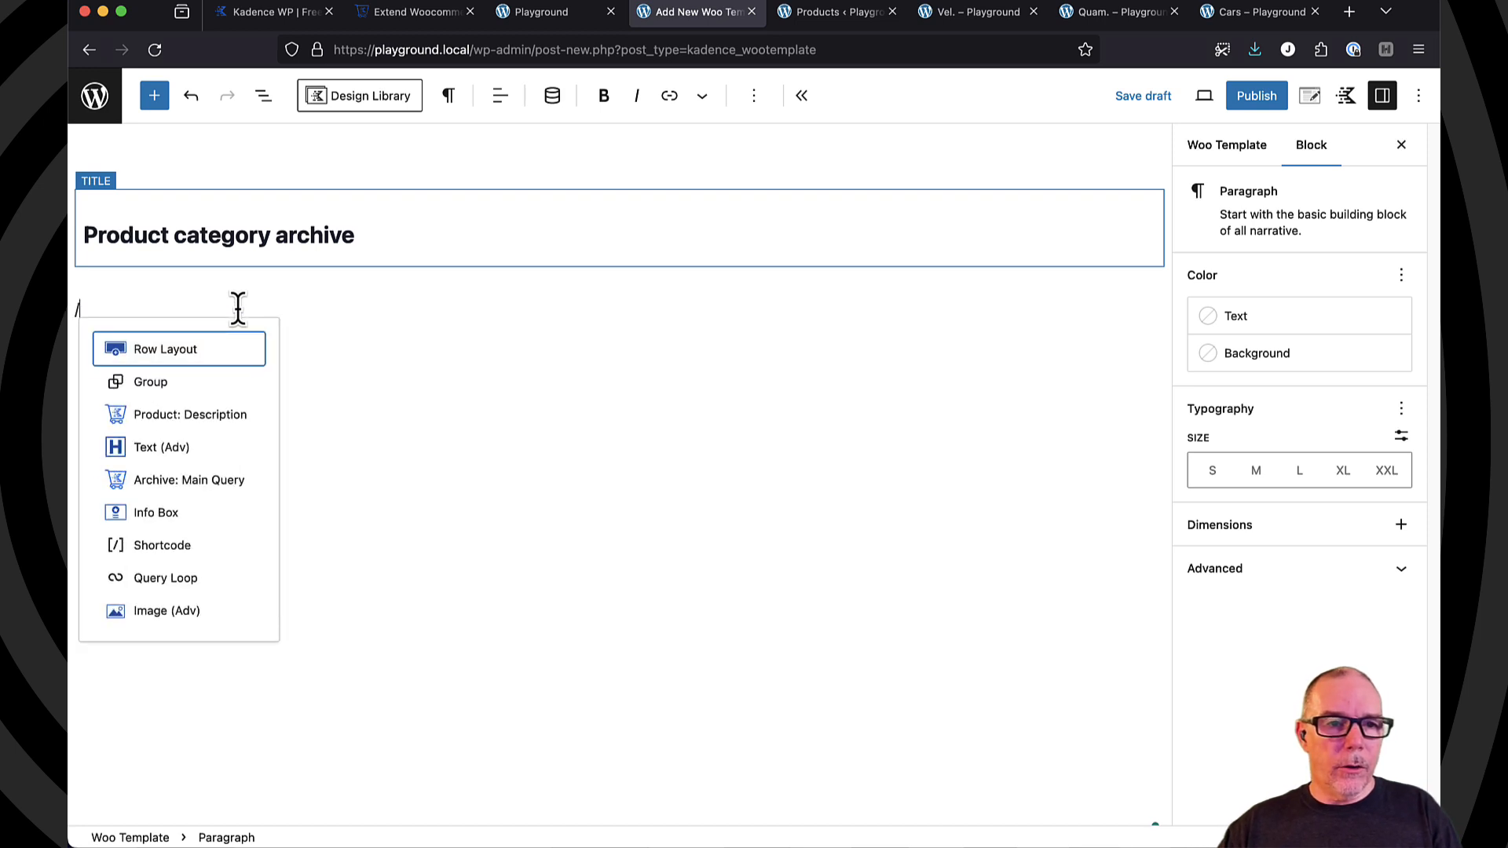
click(200, 355)
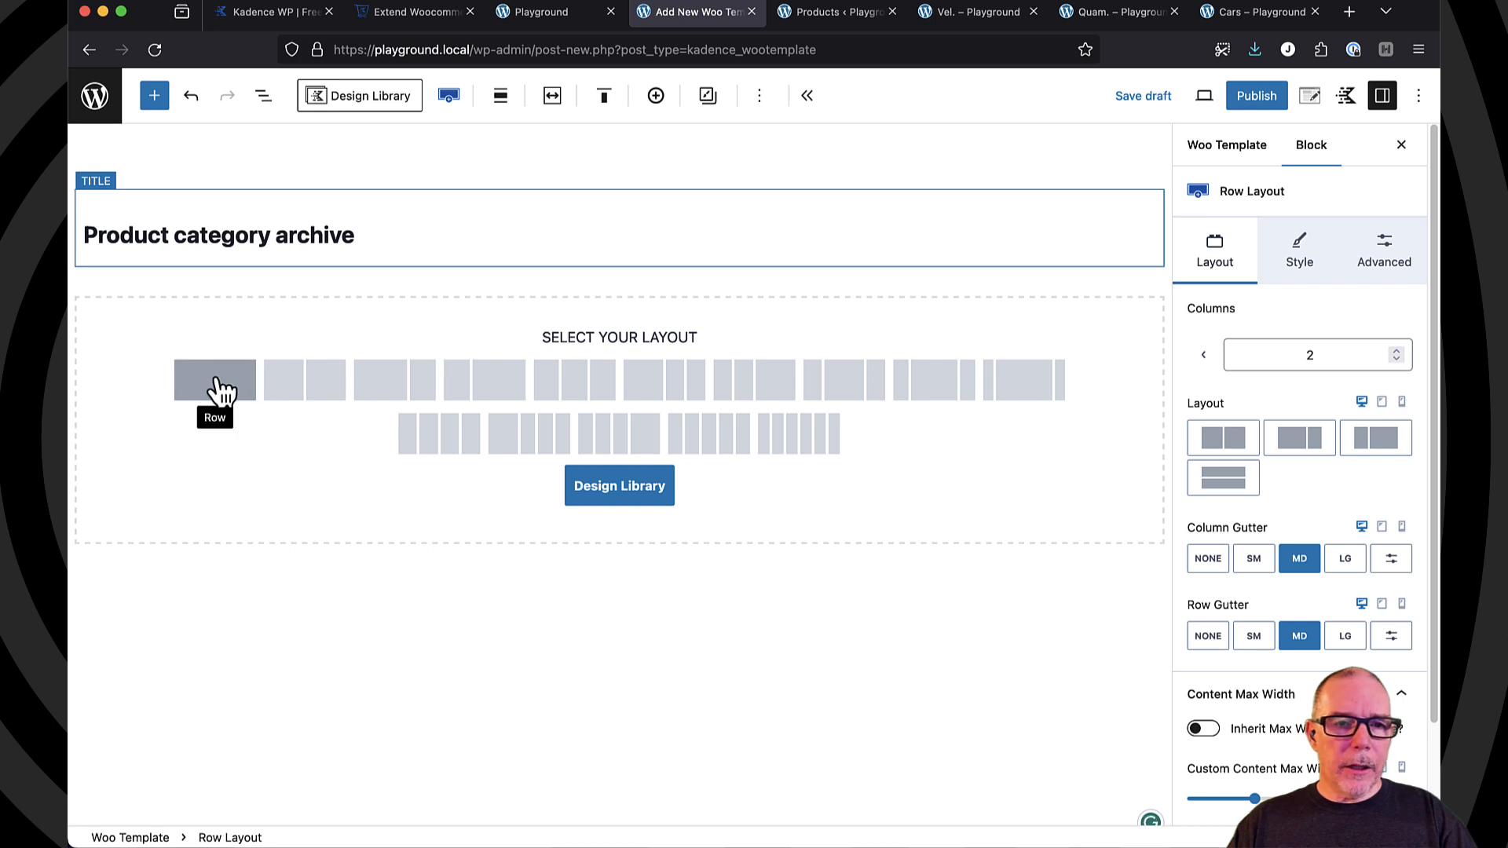
click(216, 383)
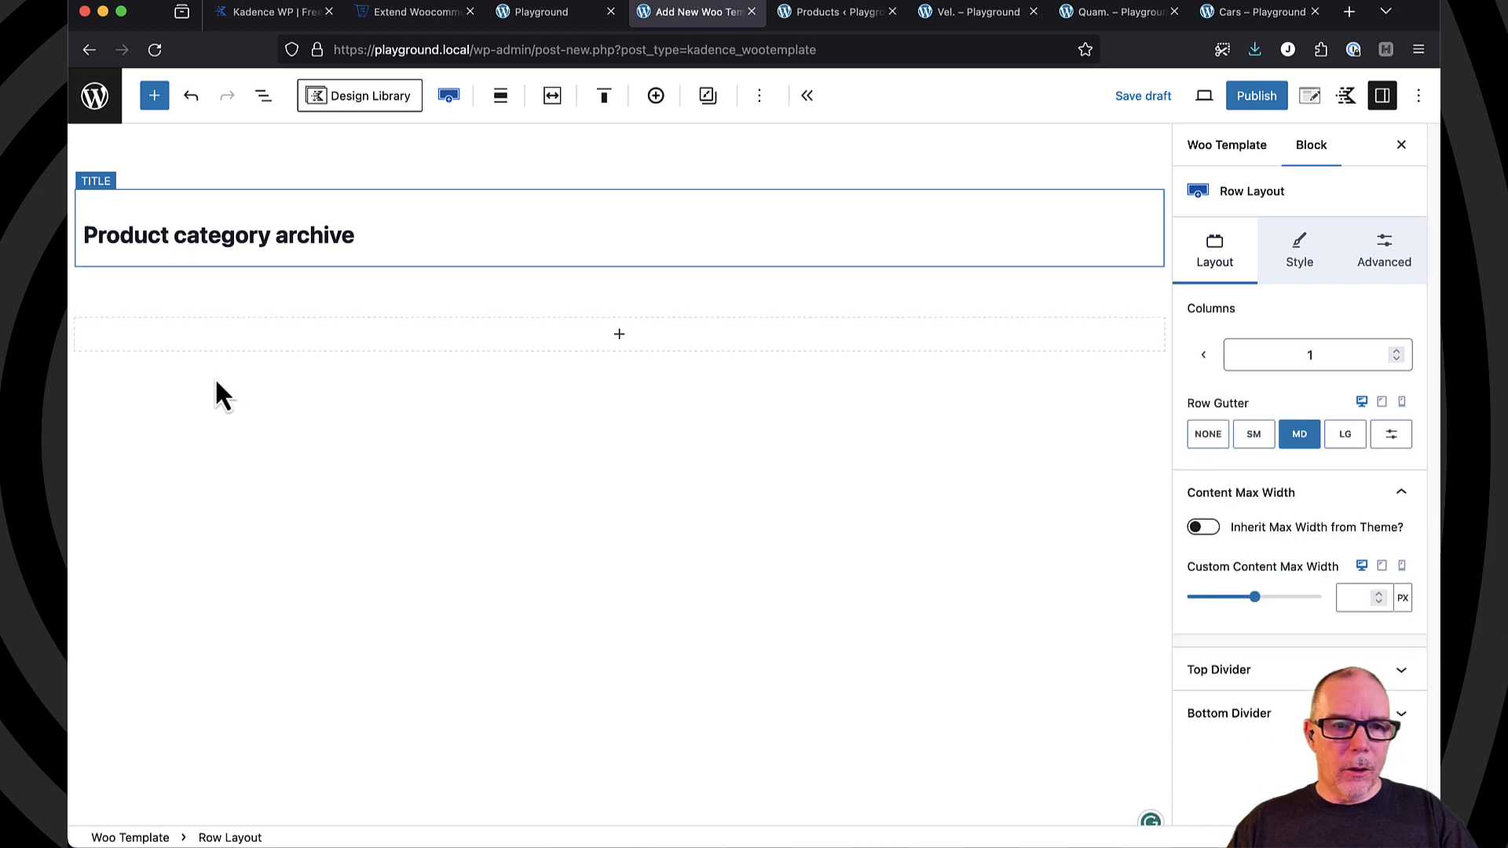
click(619, 337)
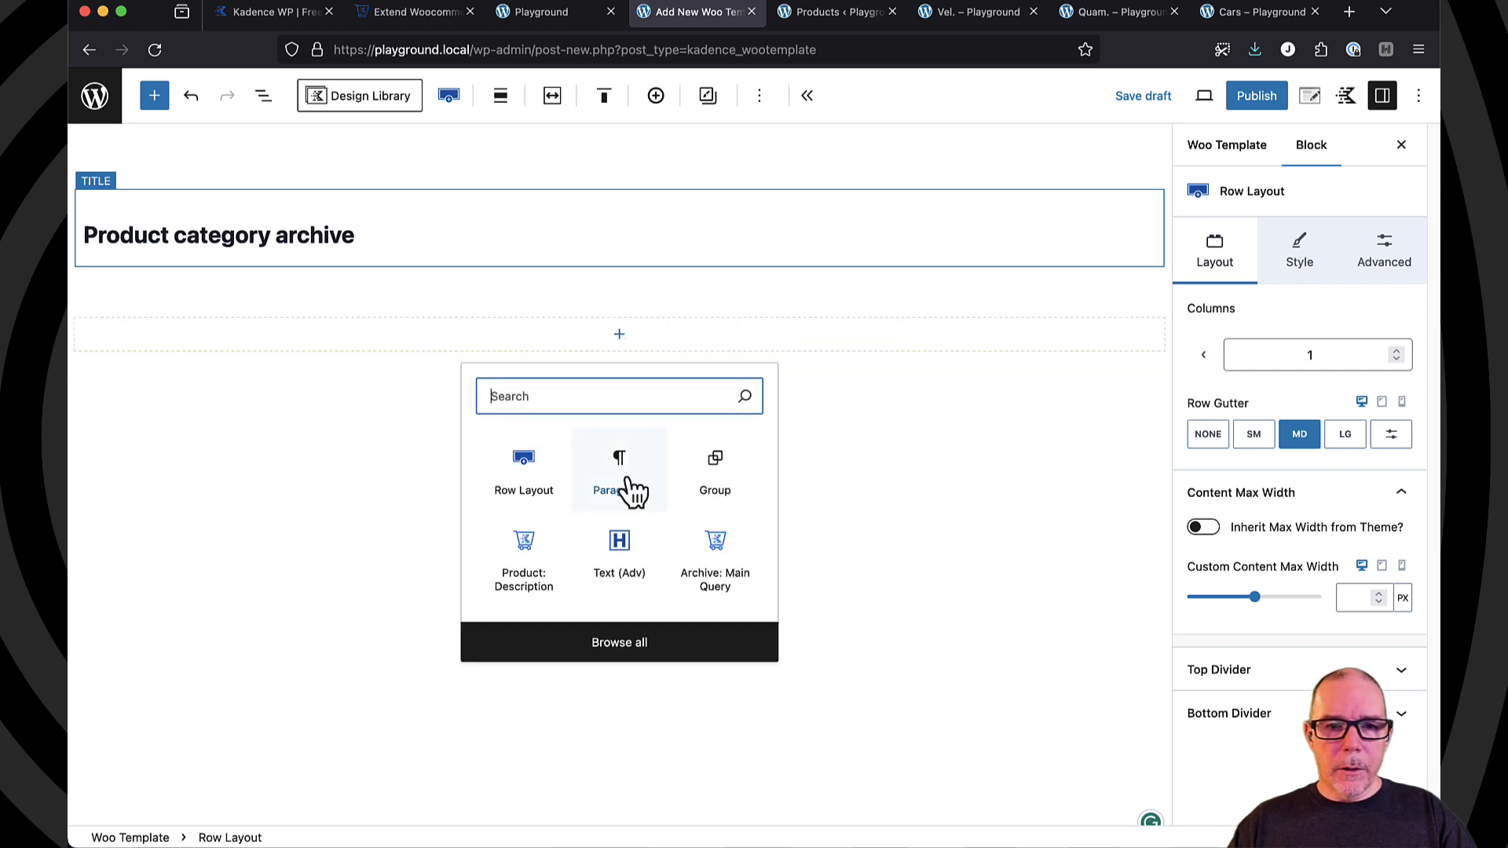
click(620, 550)
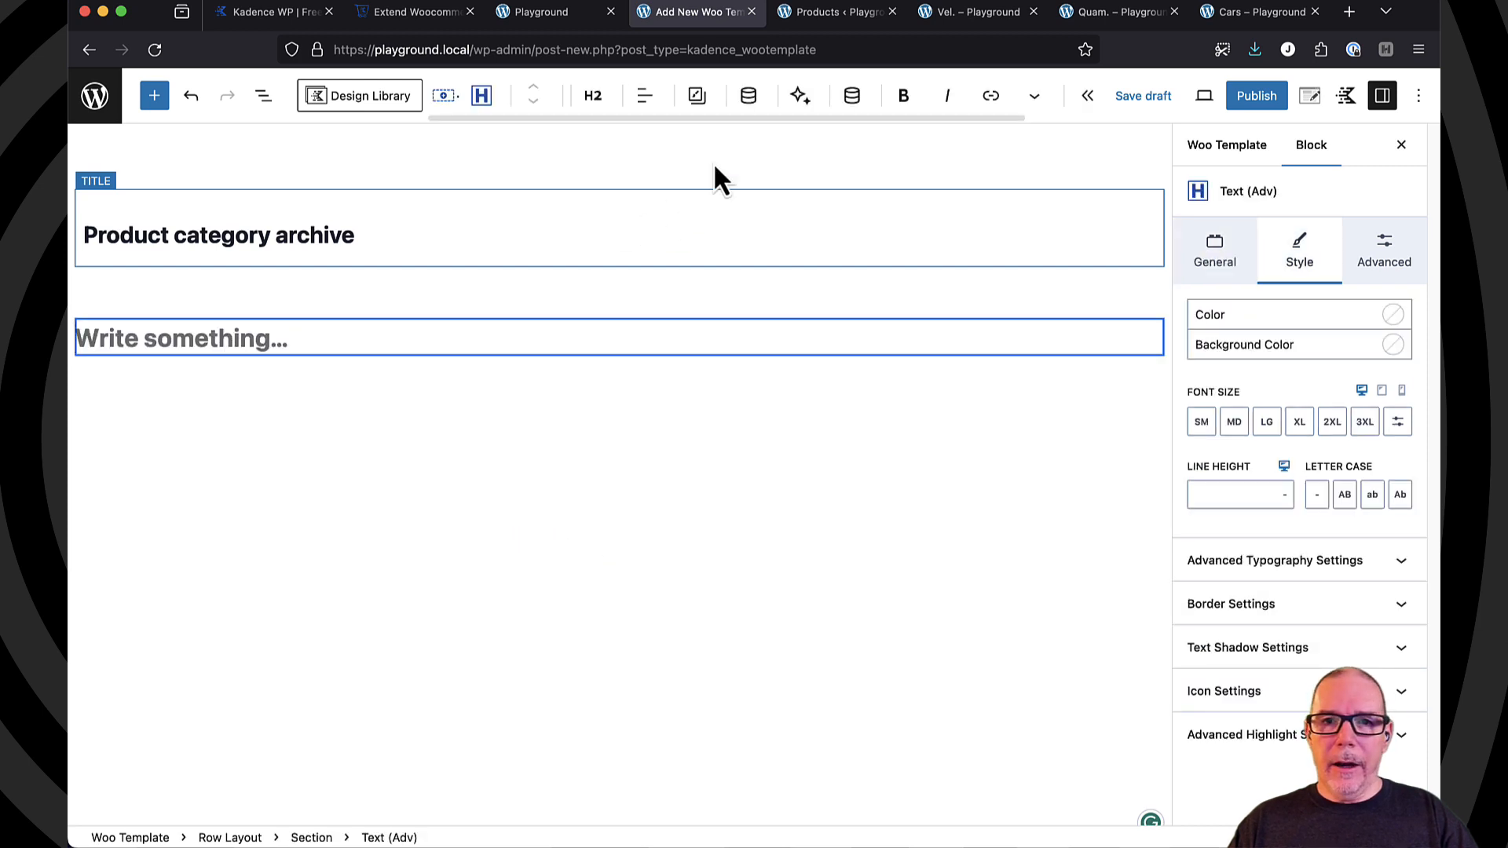
- Enable dynamic content on the Text (Adv) block and use Archive Title as its content source
click(750, 99)
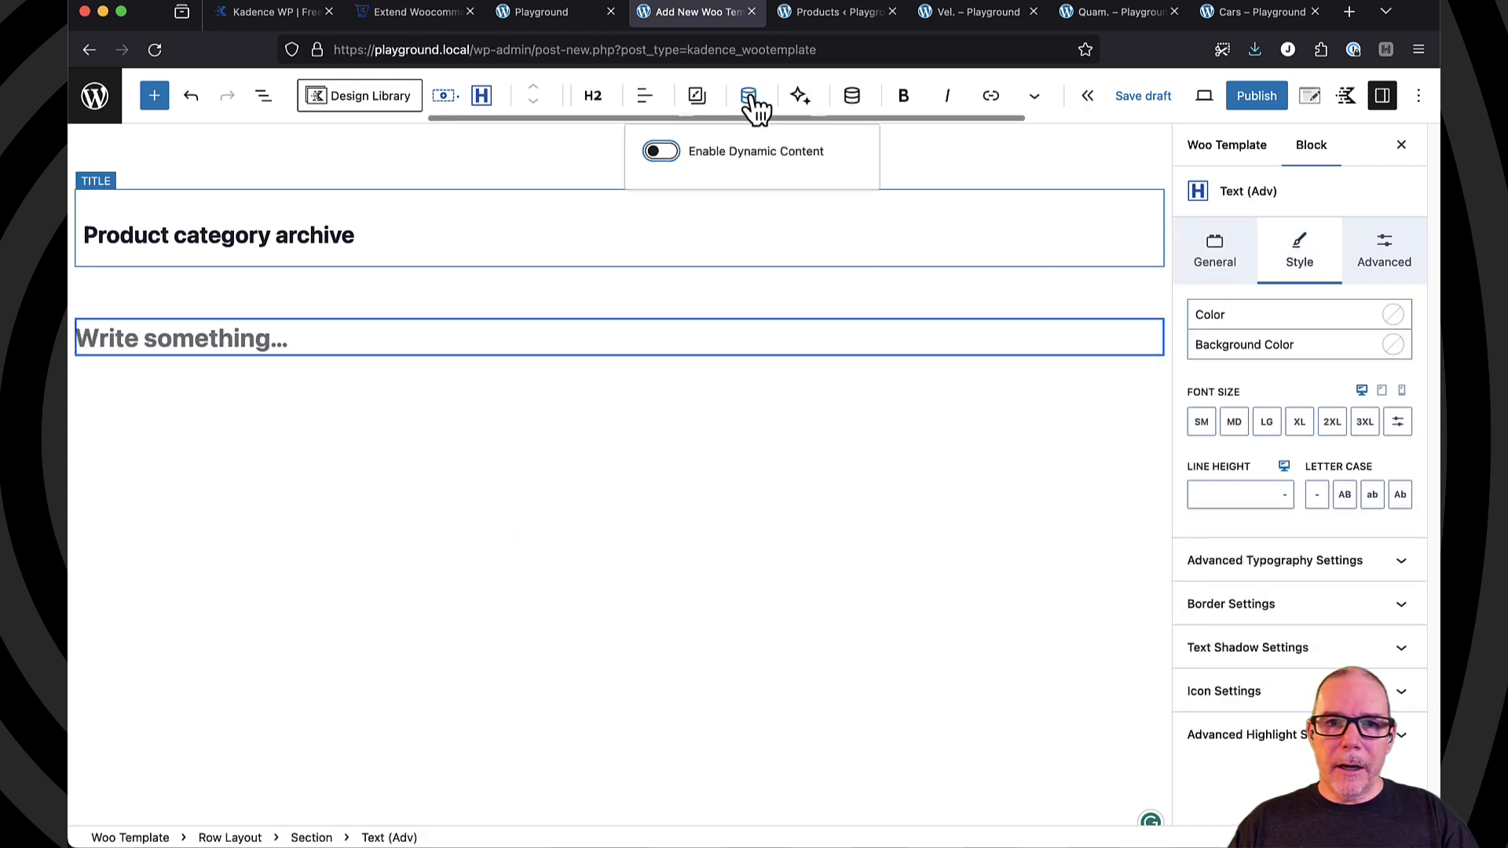
click(662, 153)
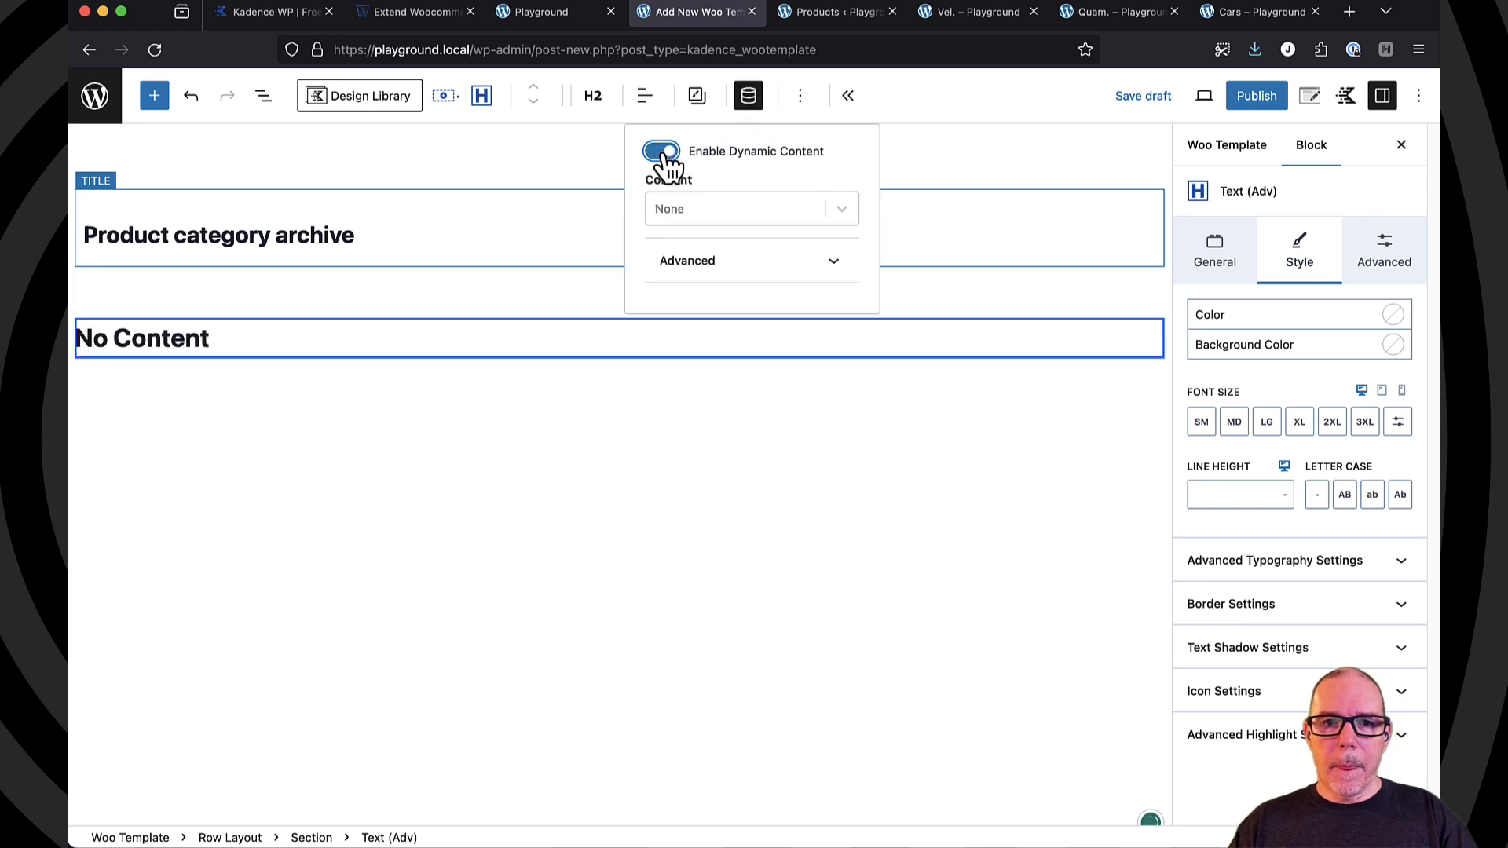
click(843, 220)
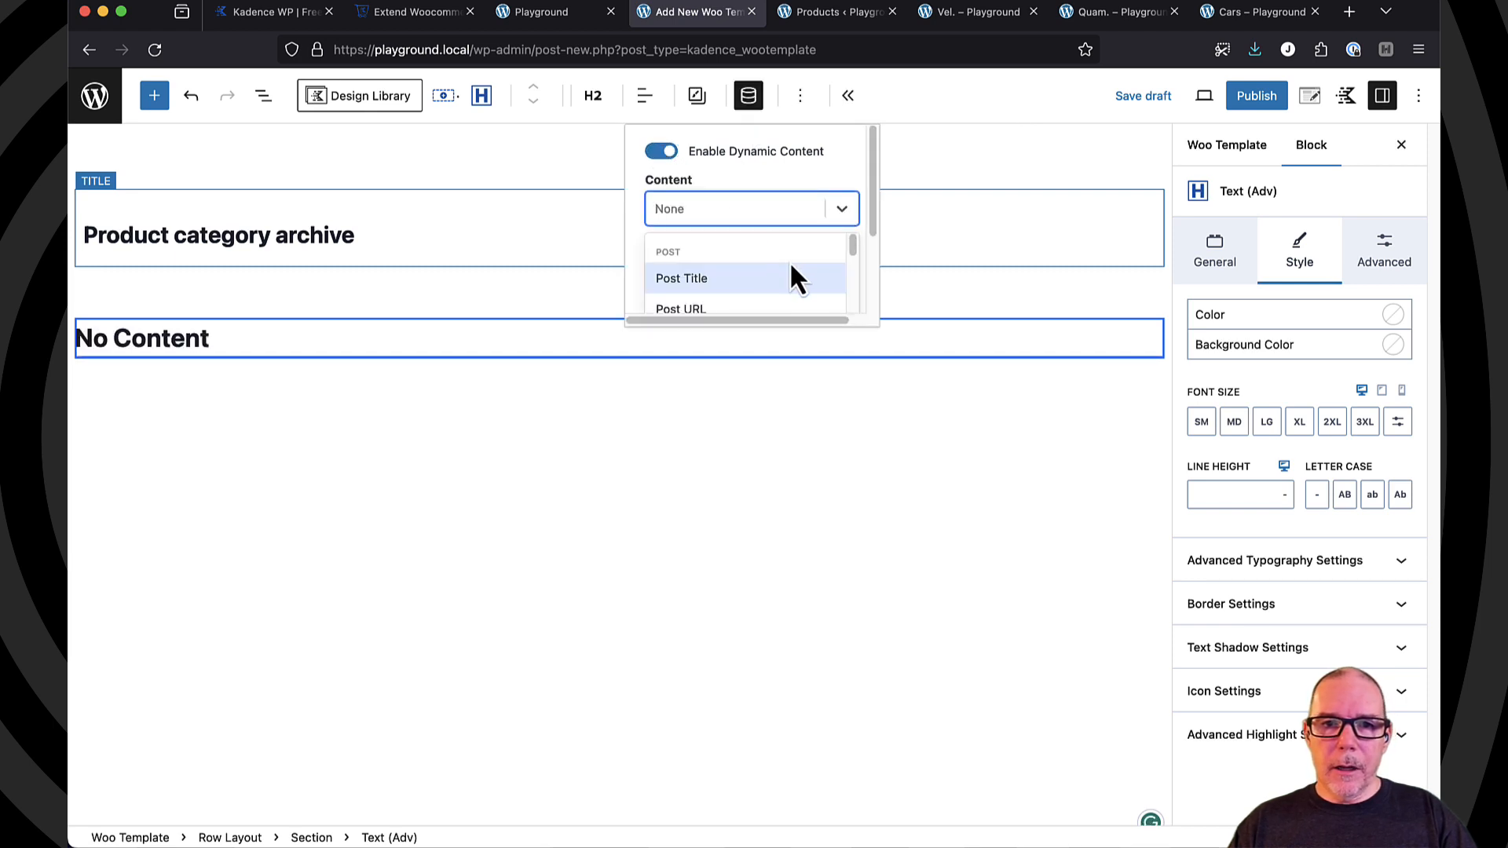
scroll(786, 275, down, 5)
scroll(746, 288, down, 5)
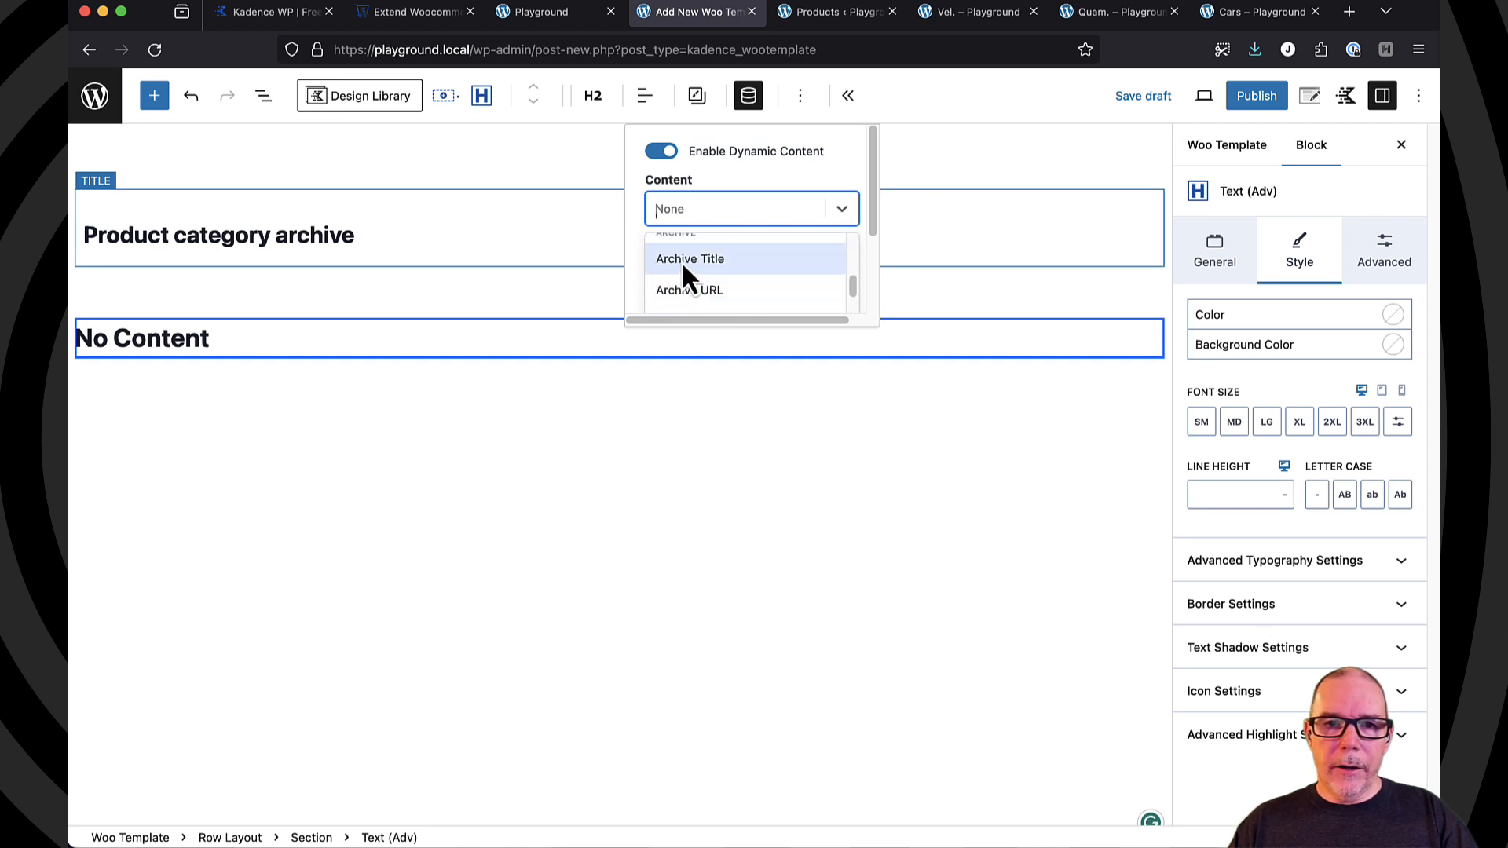
click(681, 264)
click(283, 349)
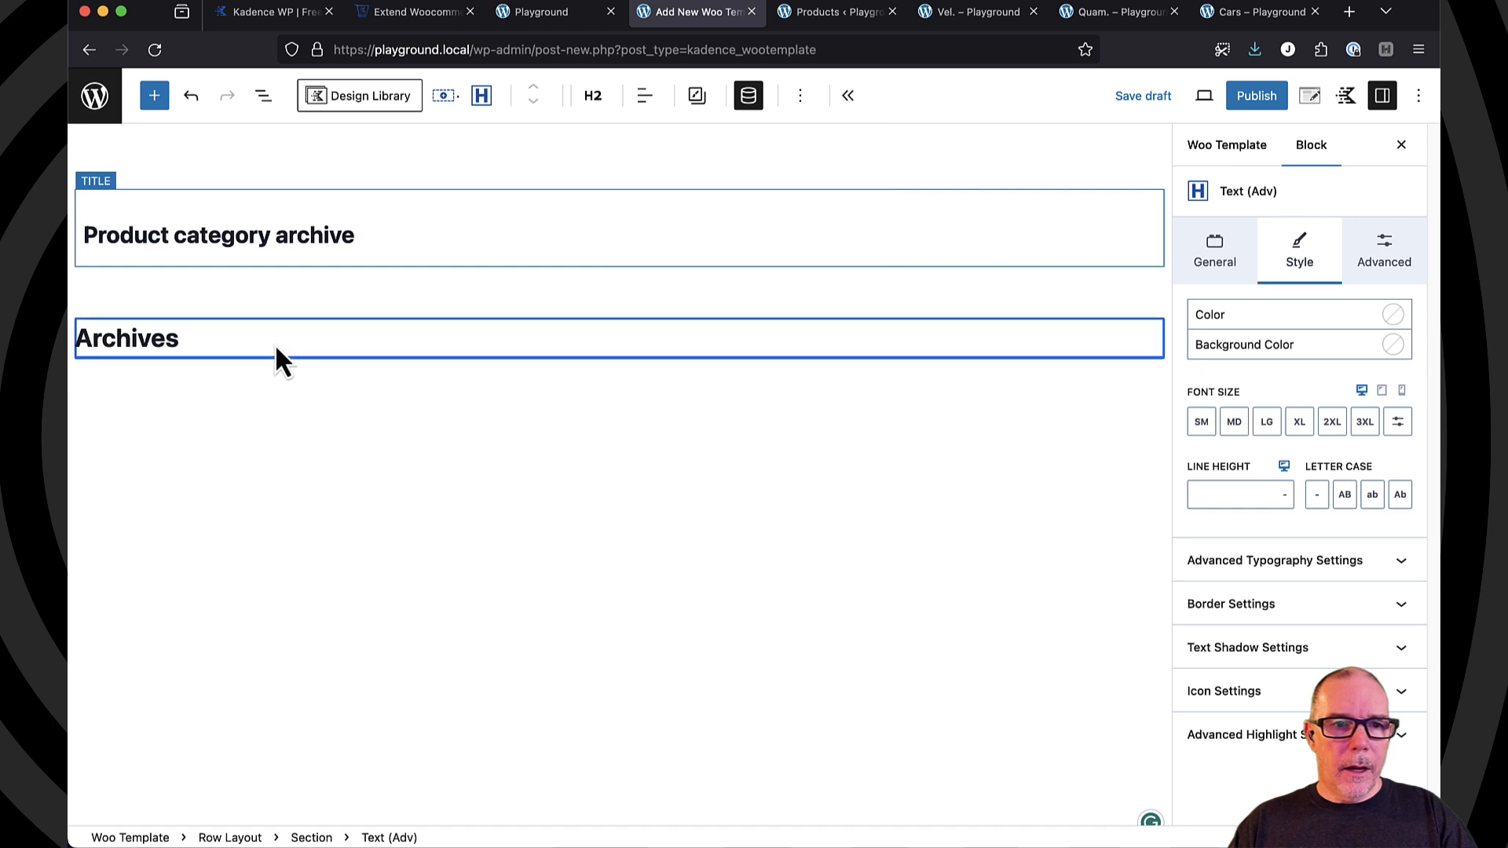
- Center-align the dynamic archive title text
click(645, 95)
click(695, 197)
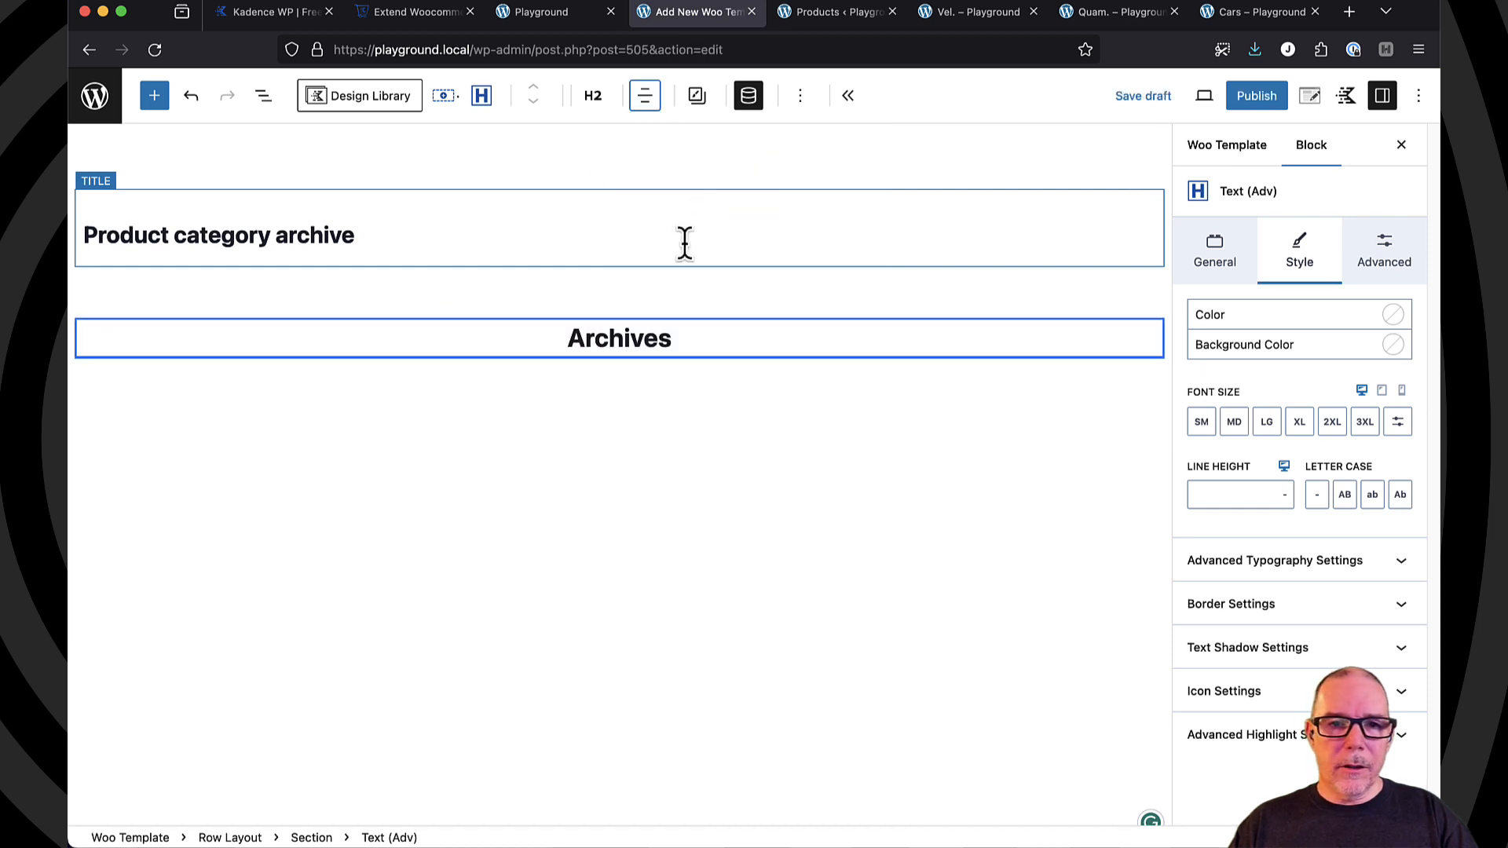
click(428, 348)
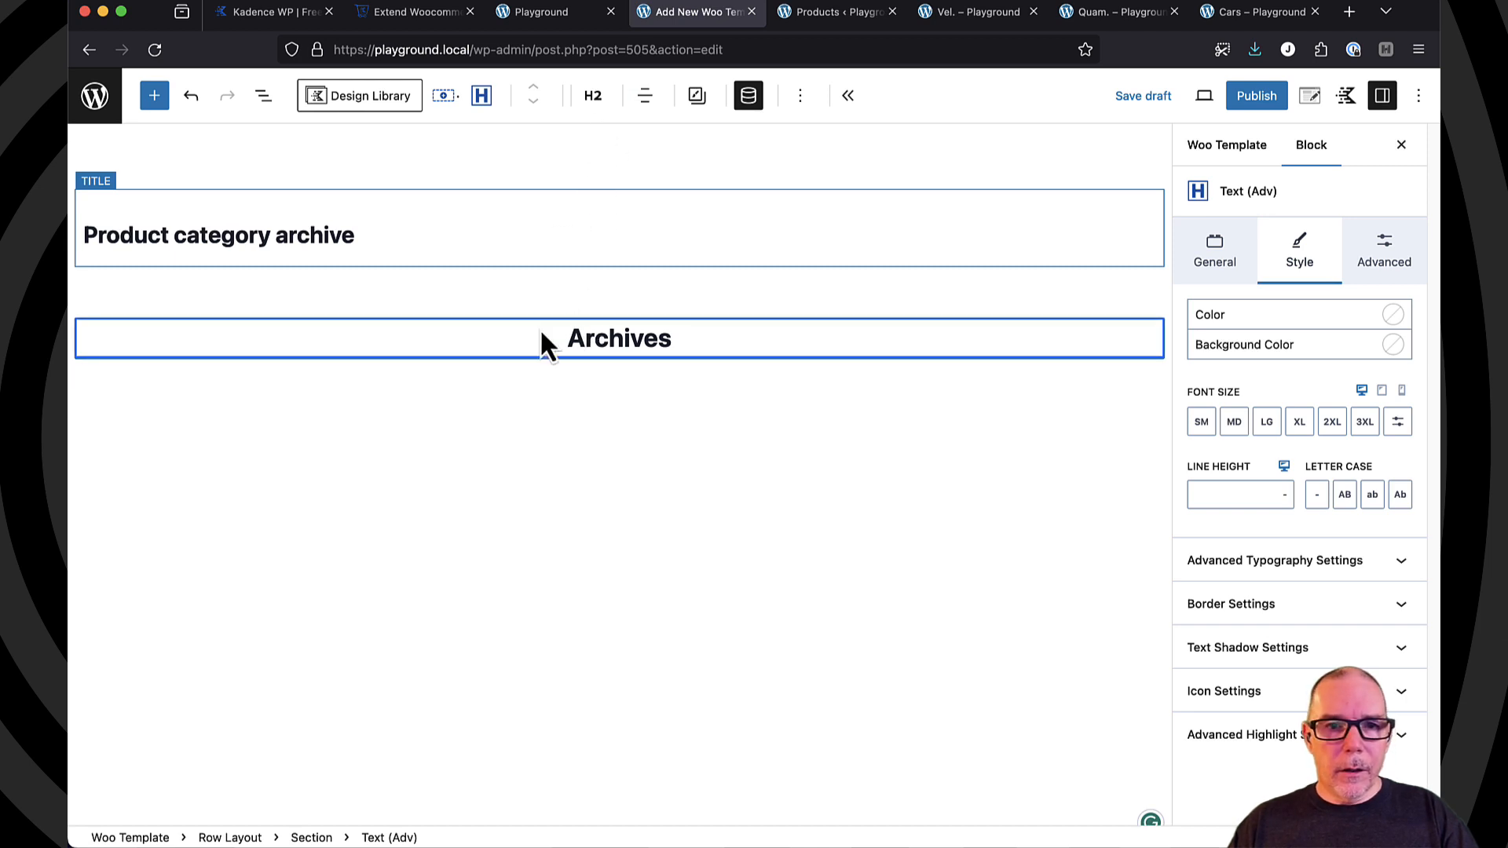
- Set the archive title block's top and bottom padding to XXL
click(1372, 263)
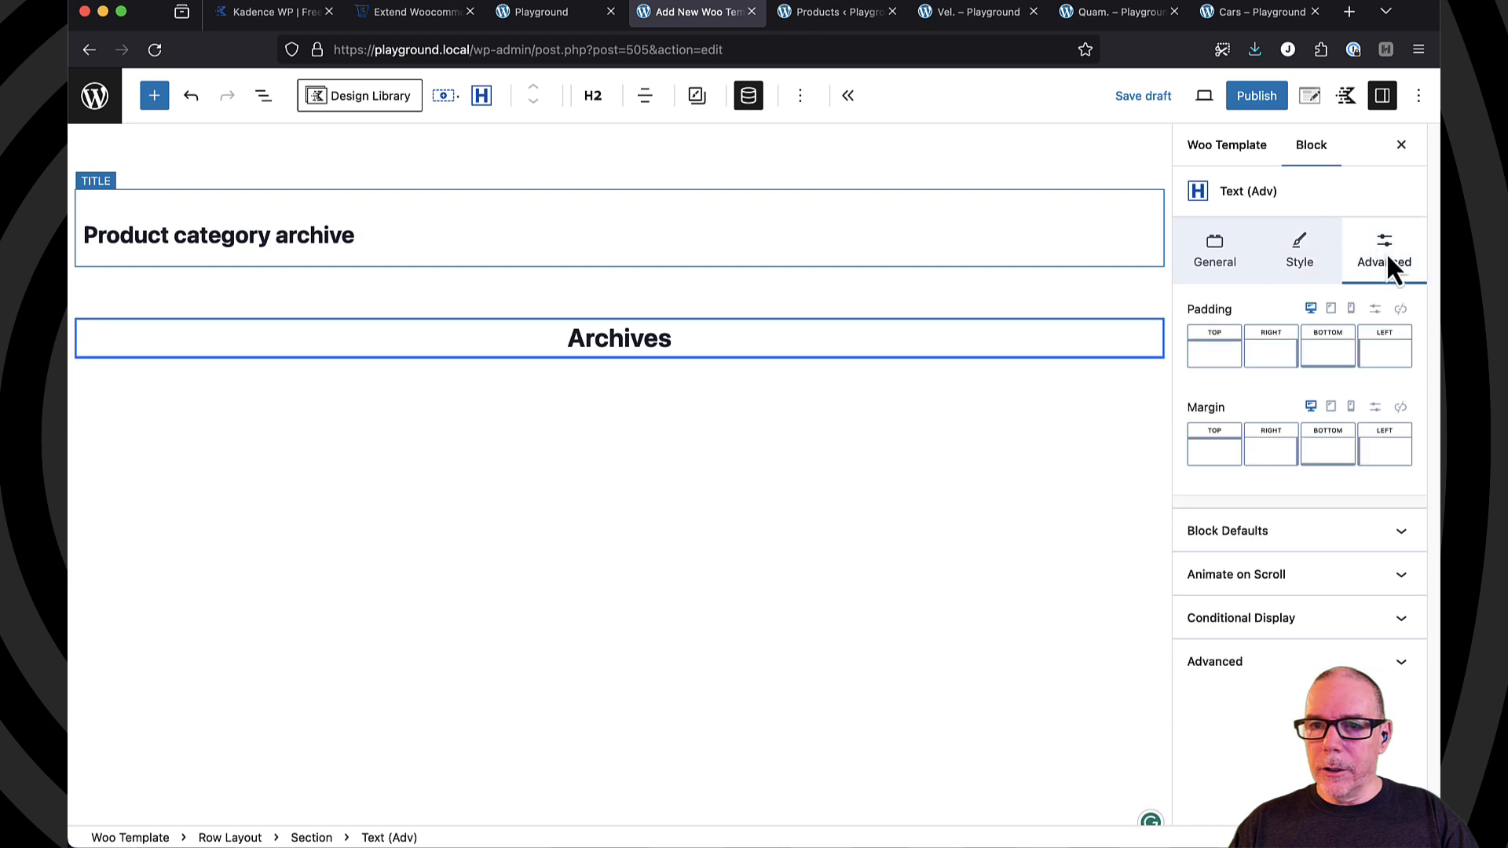
click(1223, 370)
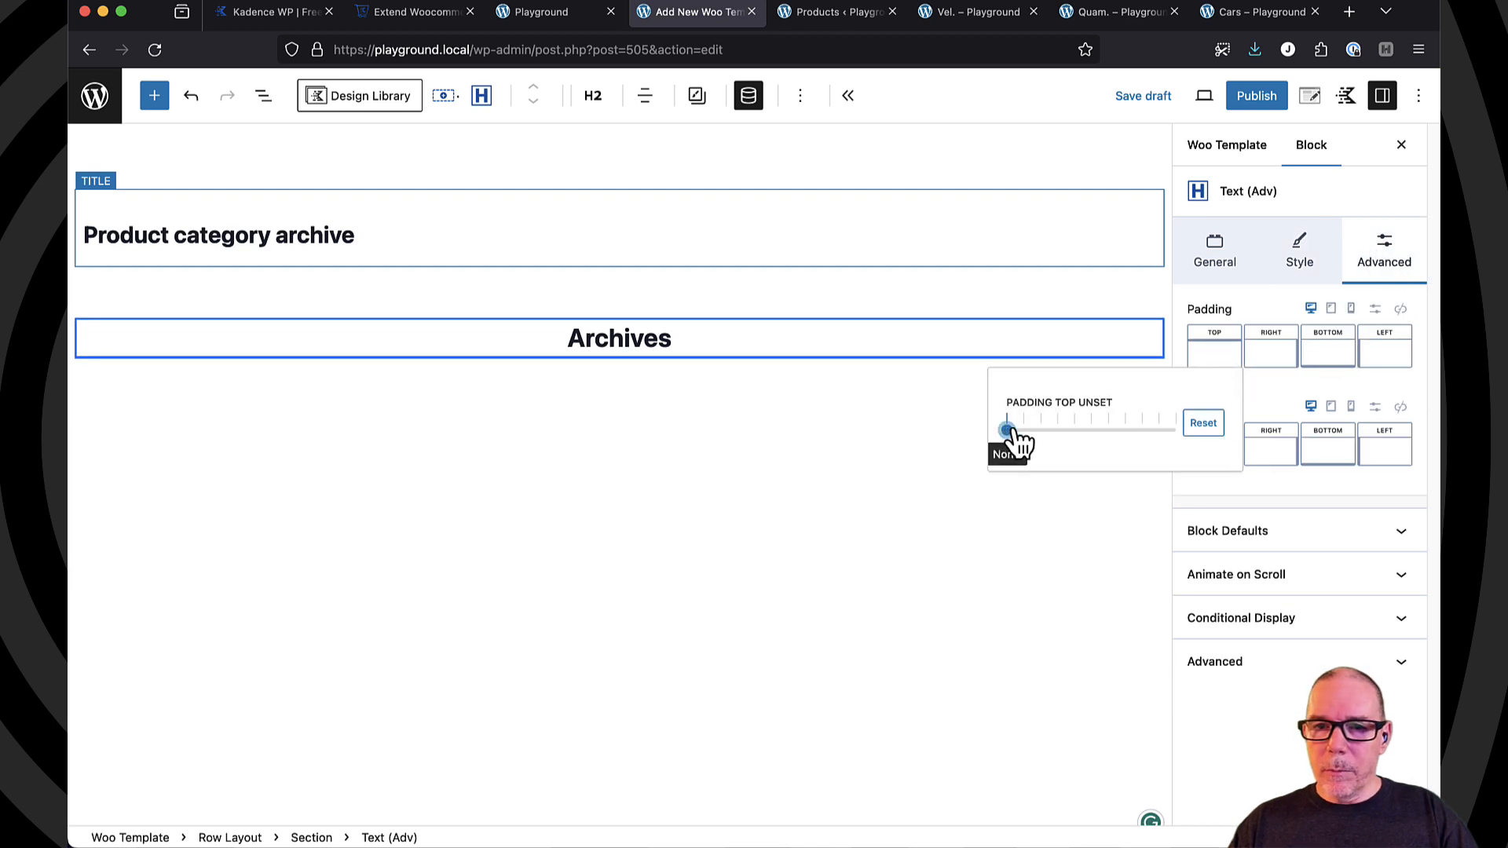
drag(1013, 431, 1126, 432)
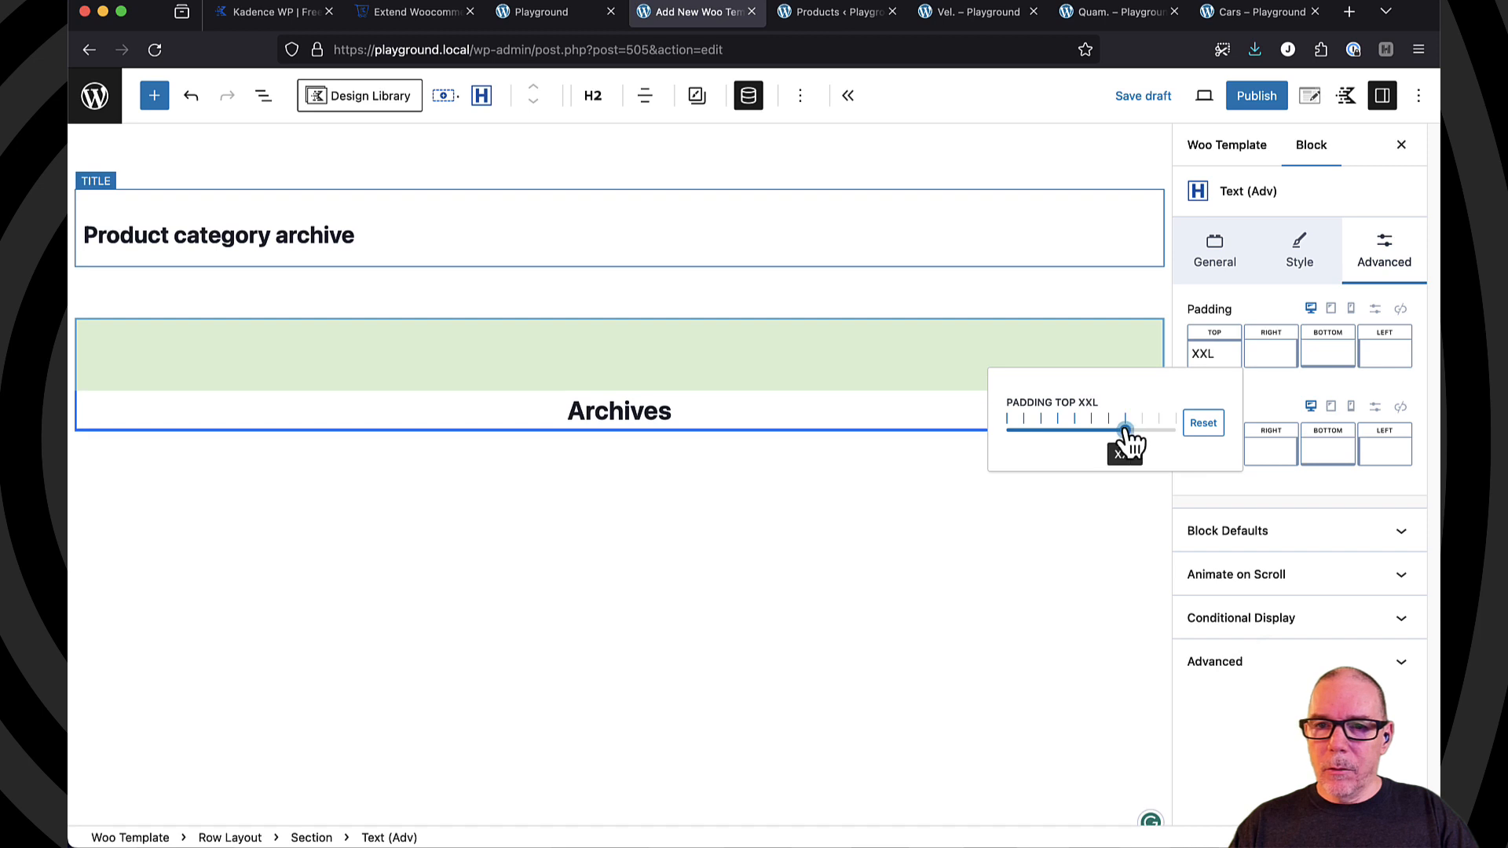
click(1324, 366)
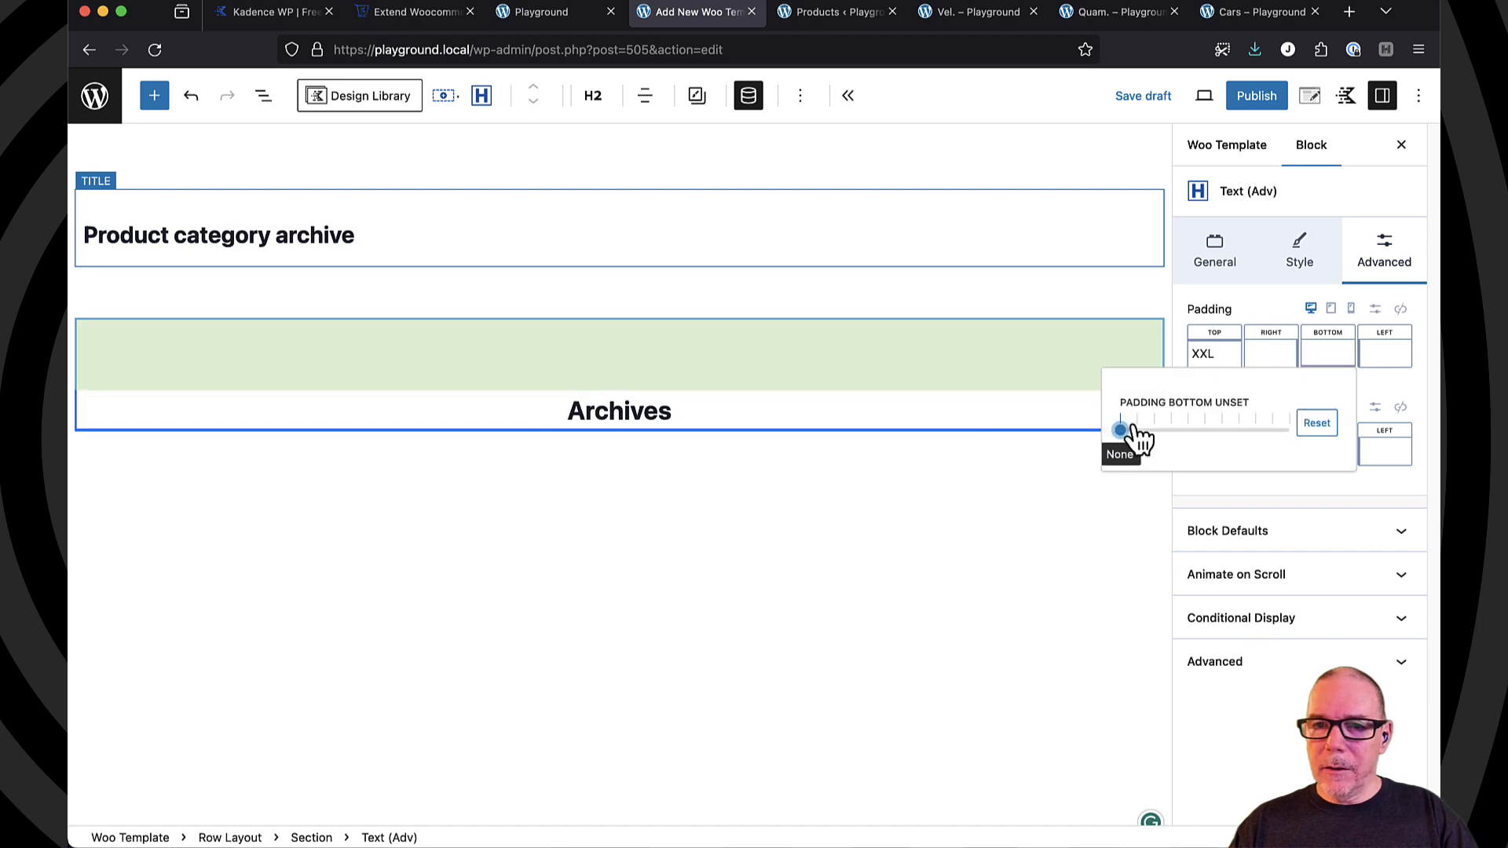
drag(1134, 441, 1231, 442)
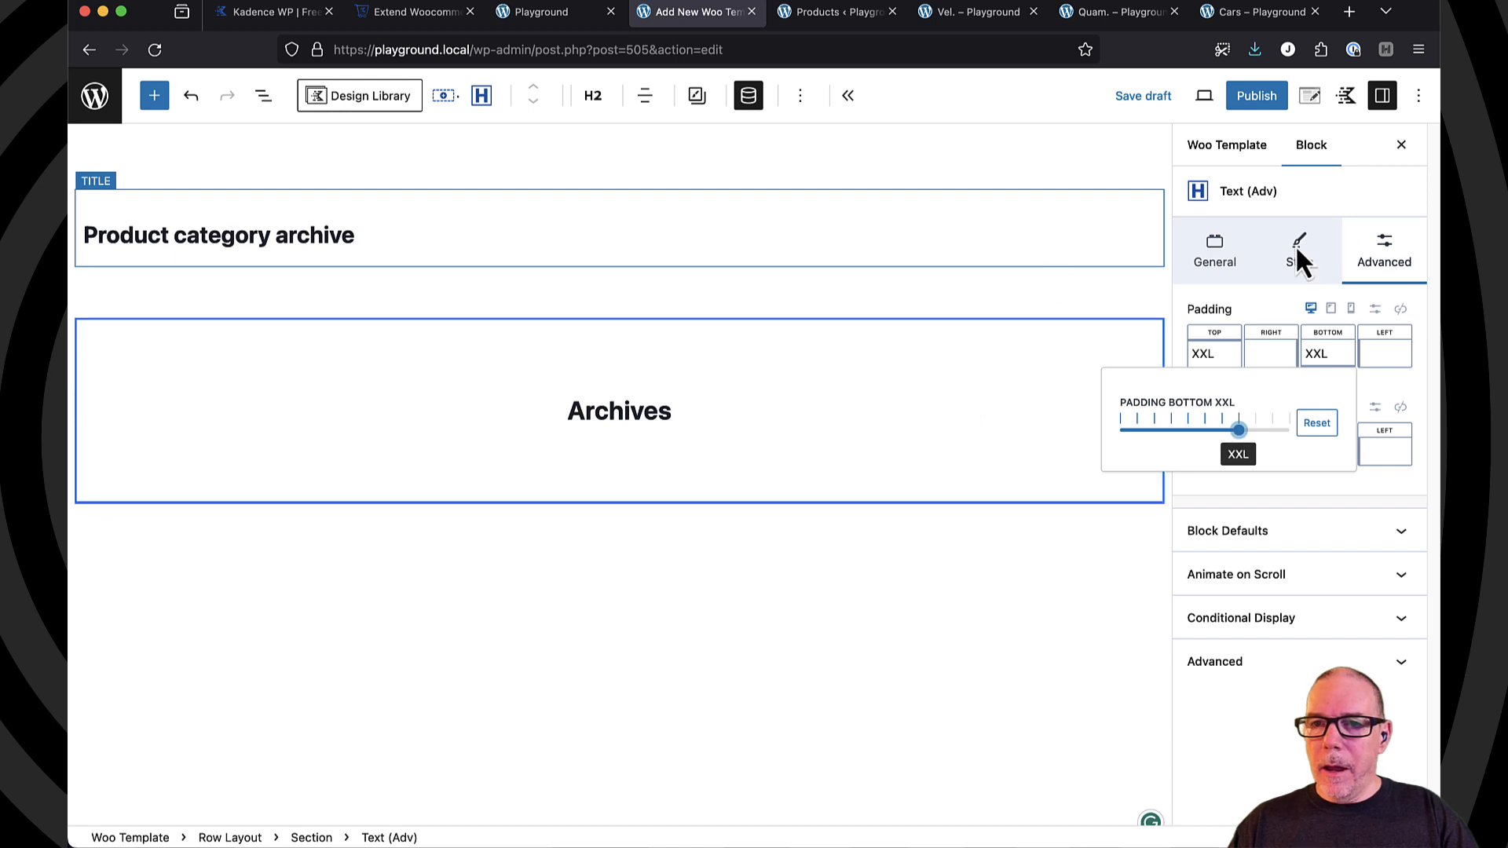
click(1294, 243)
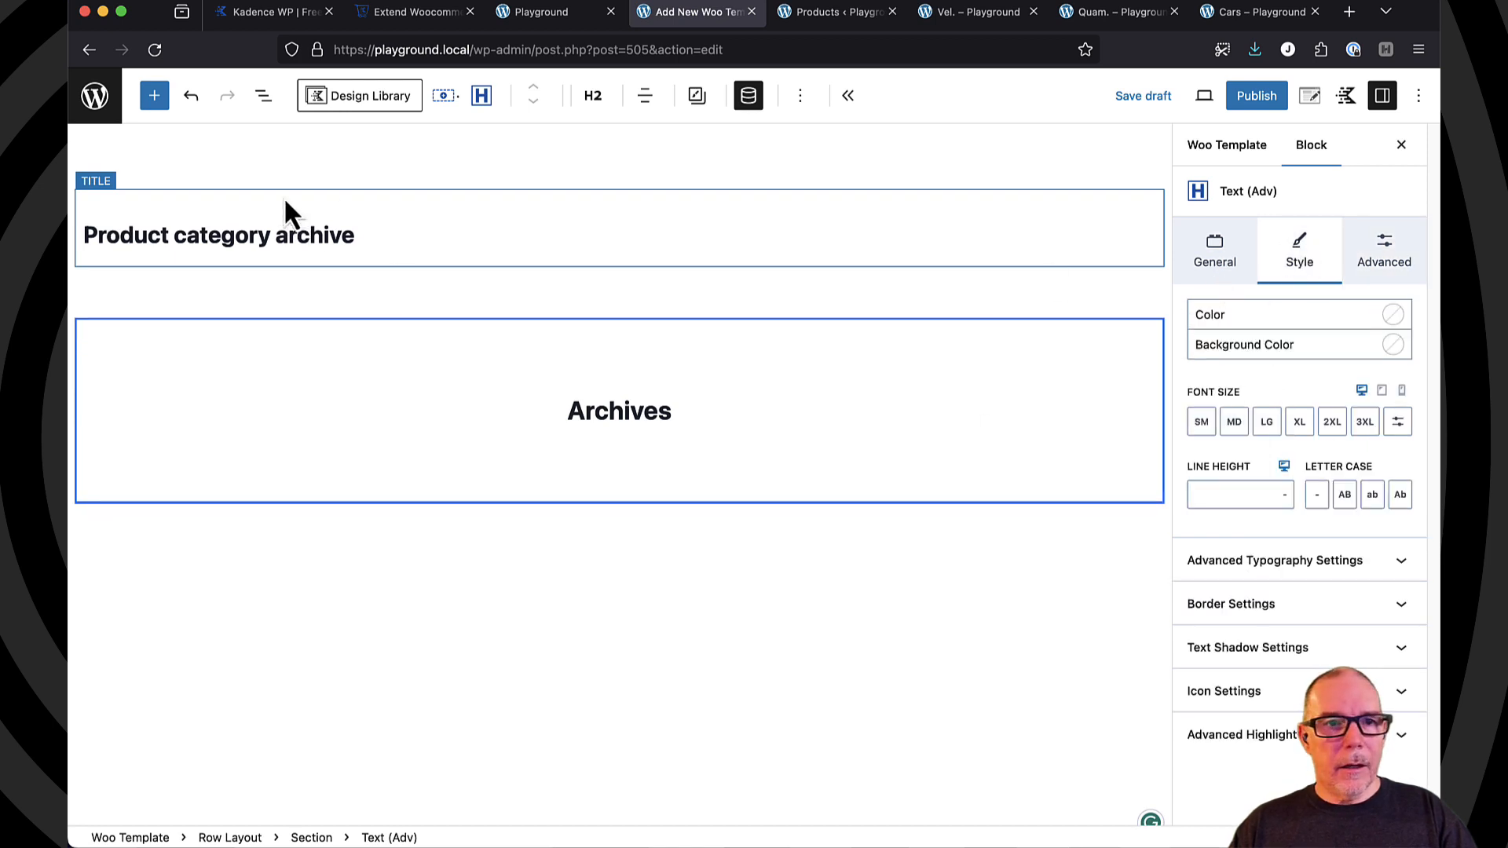
- Upload abstract.png from Downloads and set it as the background image of the Row Layout holding the archive title
click(264, 96)
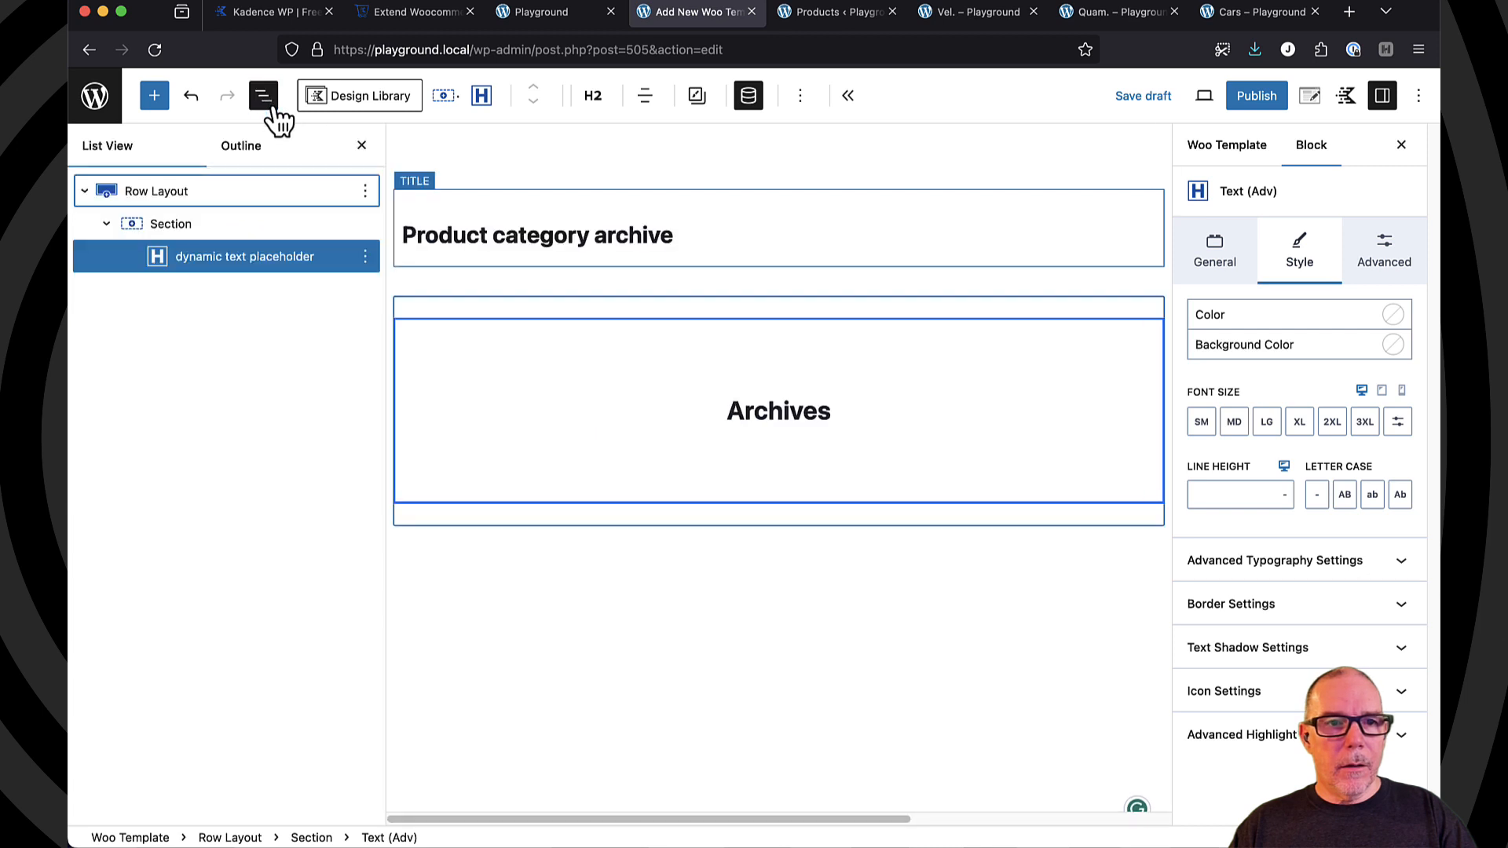
click(206, 197)
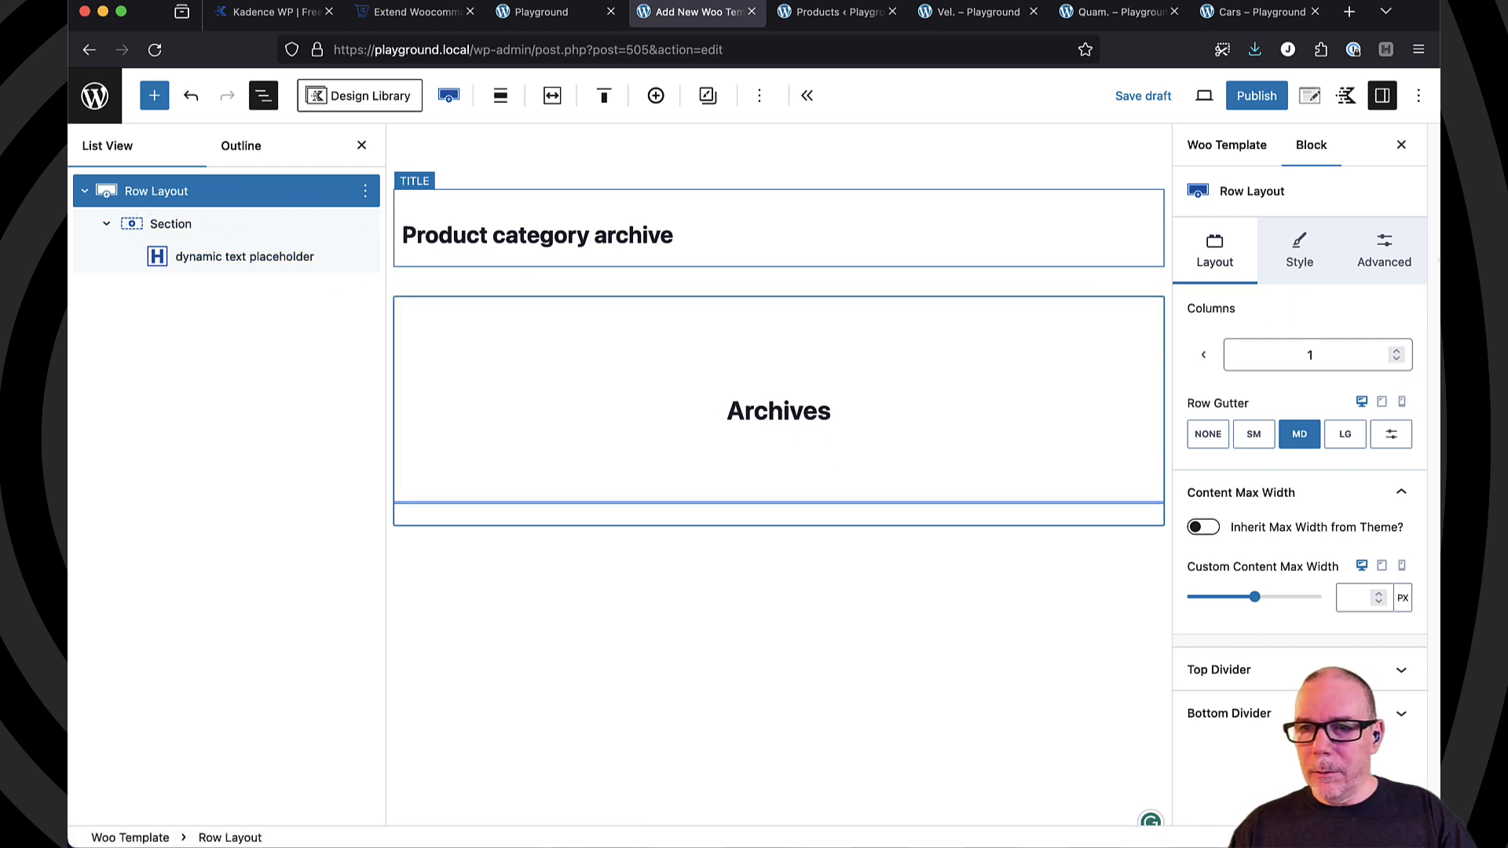
click(1292, 245)
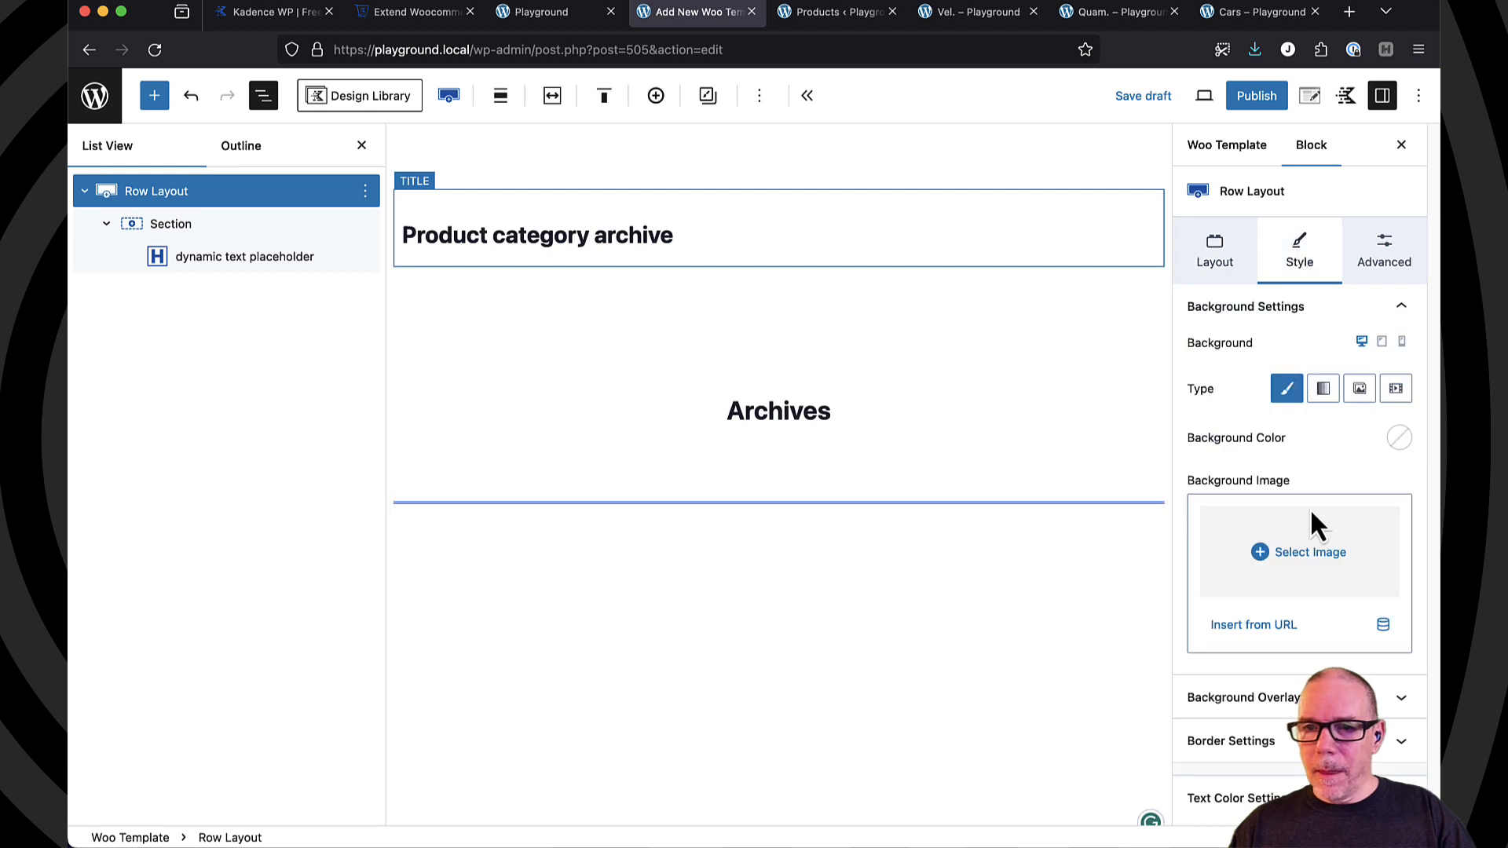
click(1306, 558)
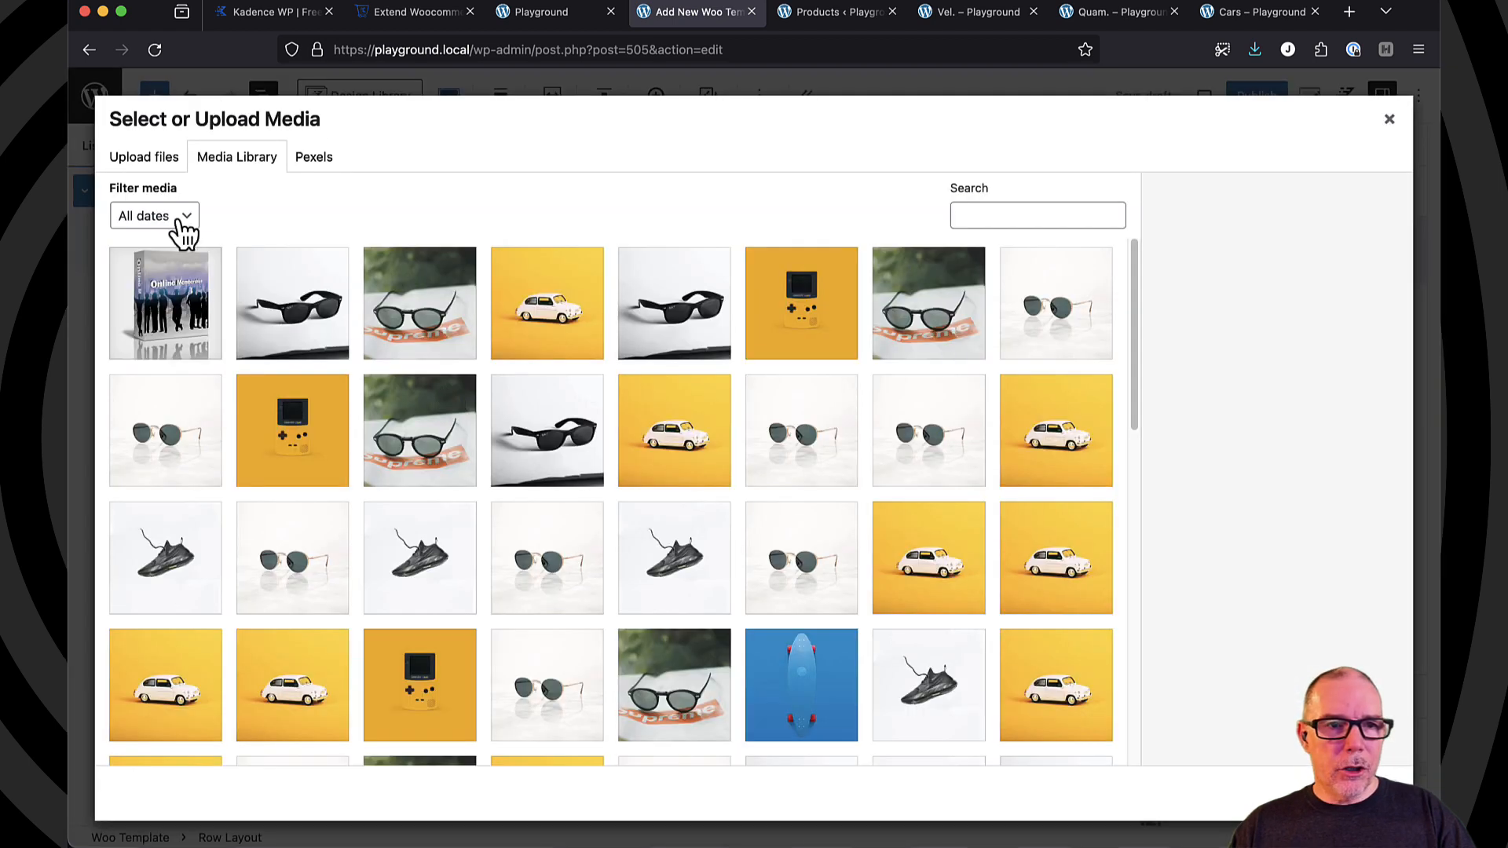
click(157, 161)
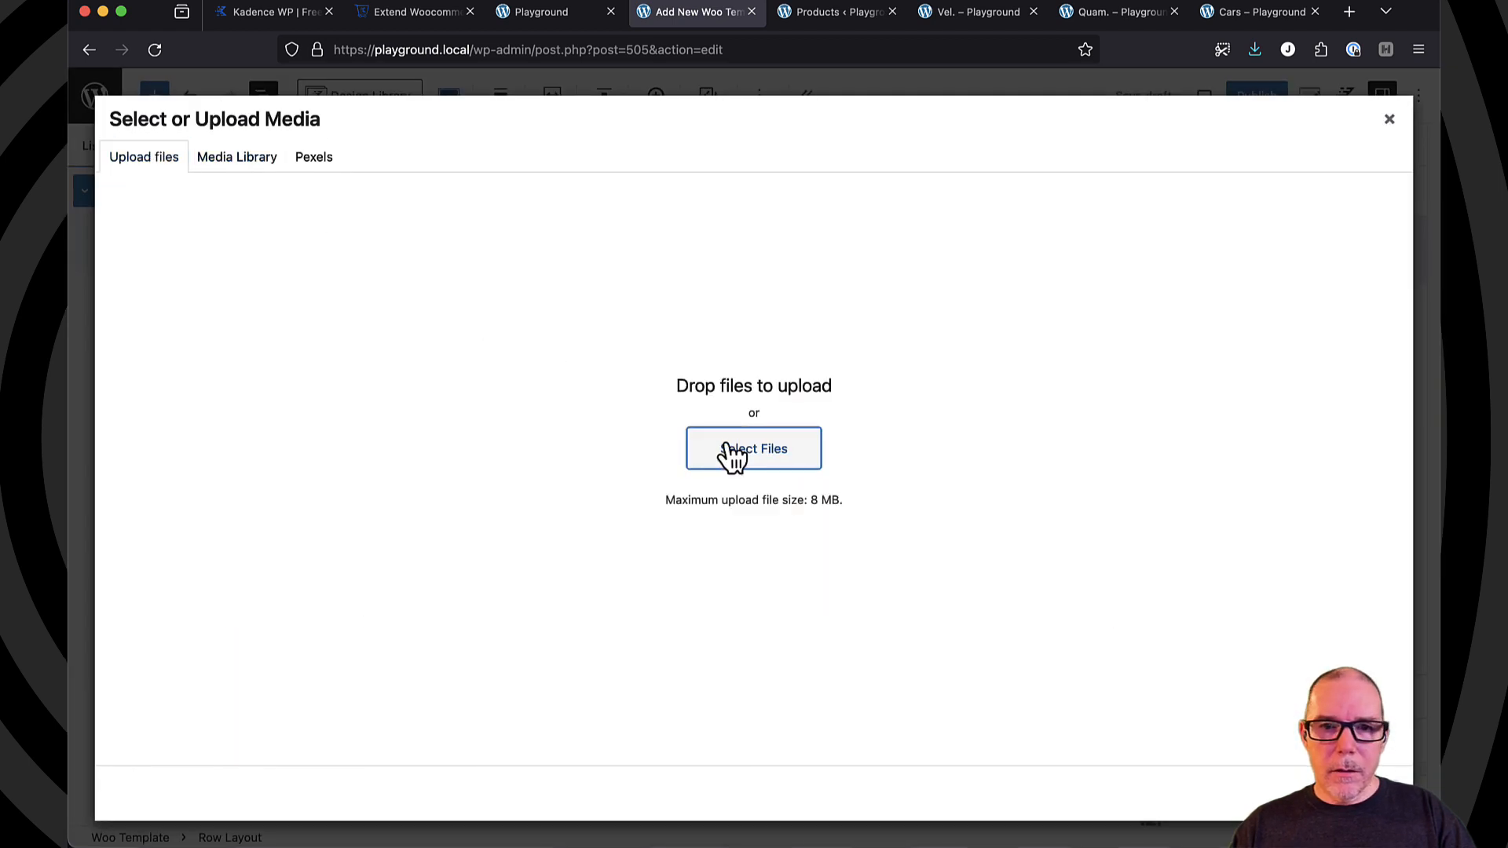
click(727, 458)
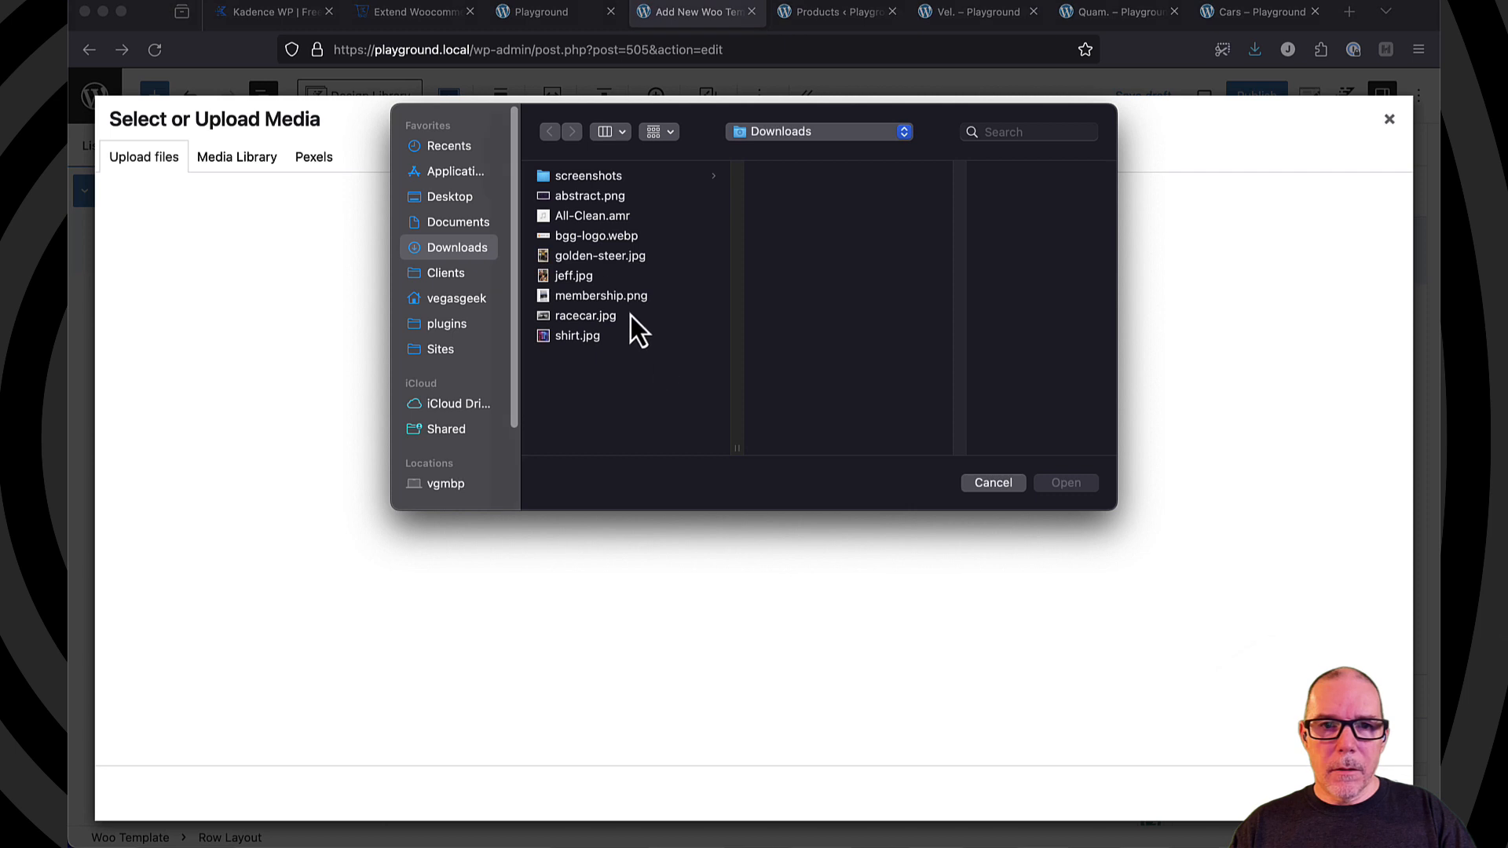
click(578, 337)
click(590, 200)
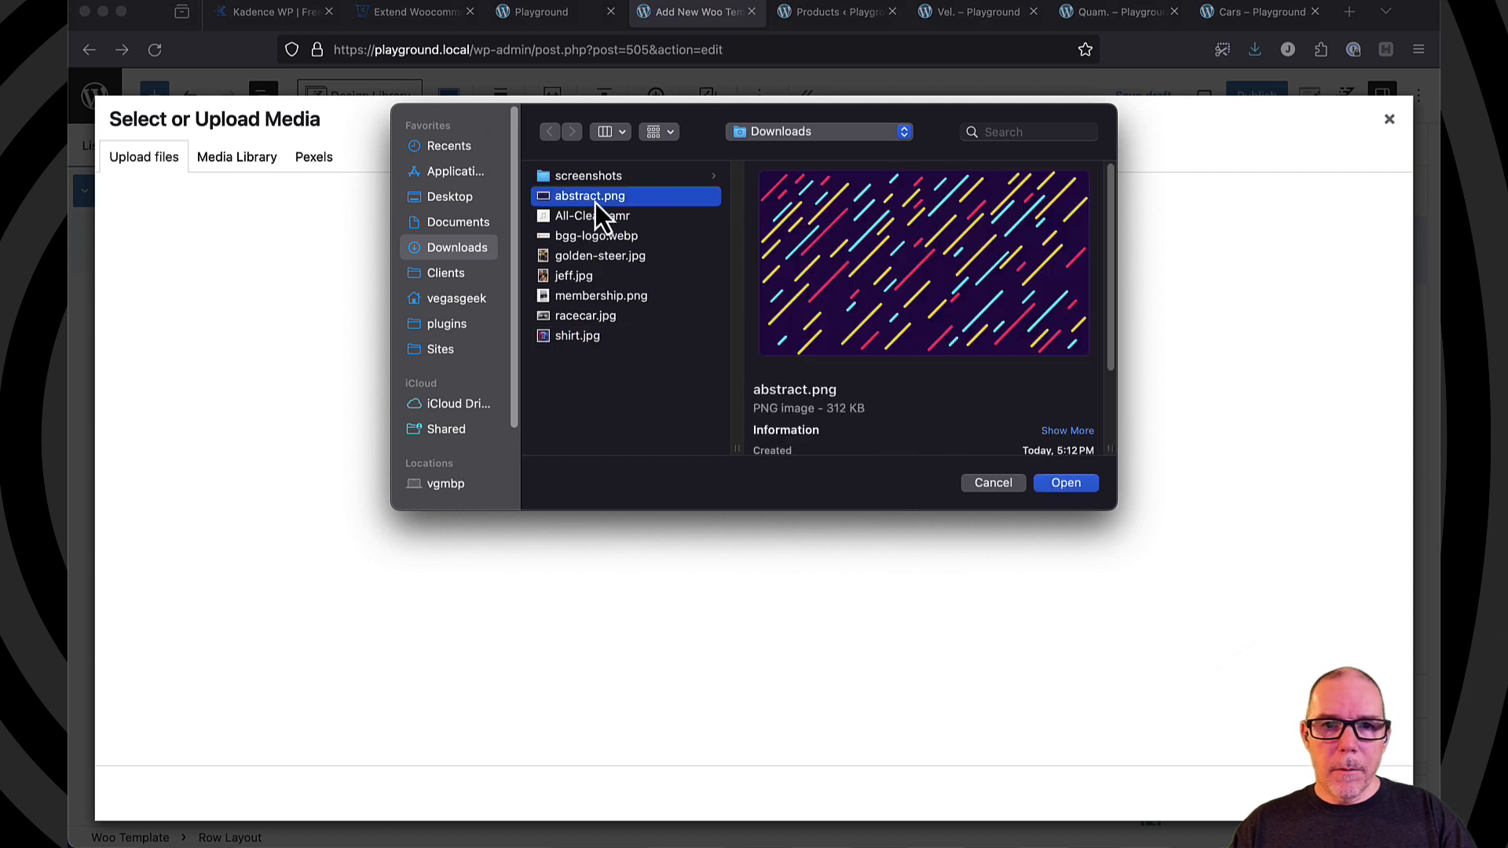
click(1065, 484)
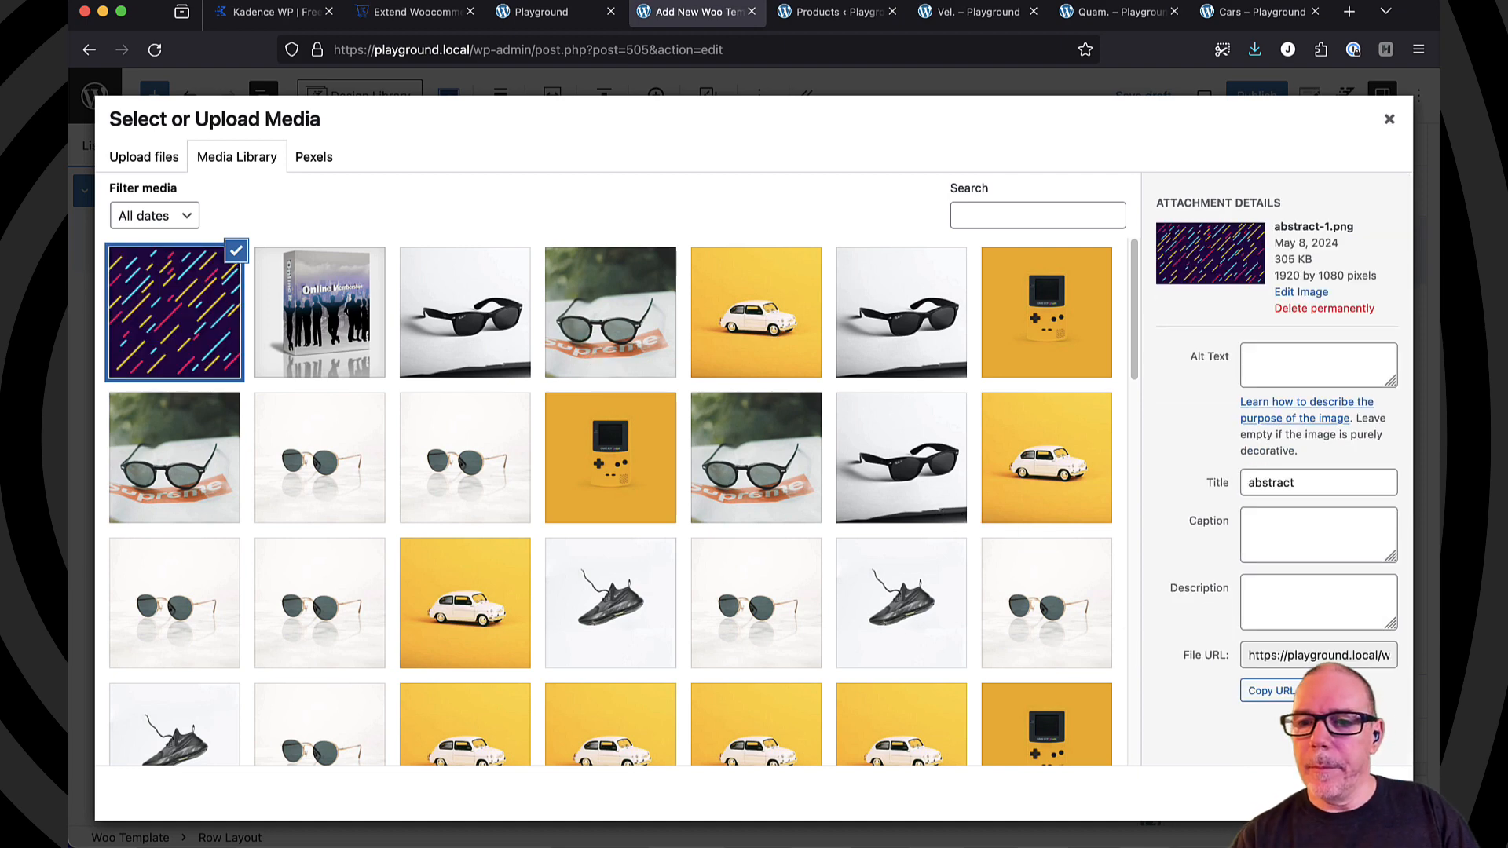
click(1368, 793)
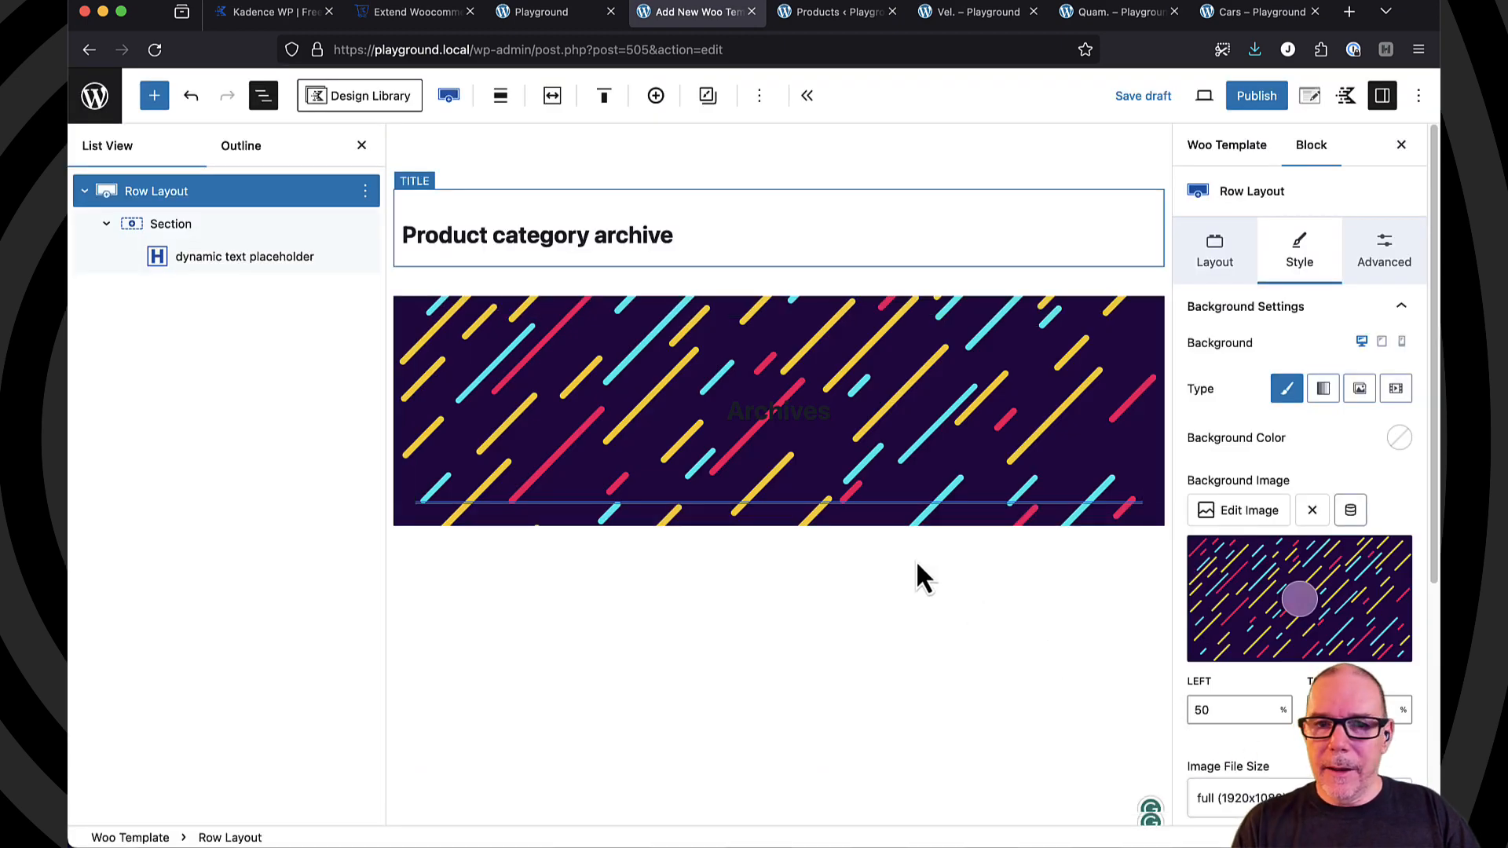
- Set the archive title's text color to white (FFFFFF) and its font size to 2XL
click(780, 412)
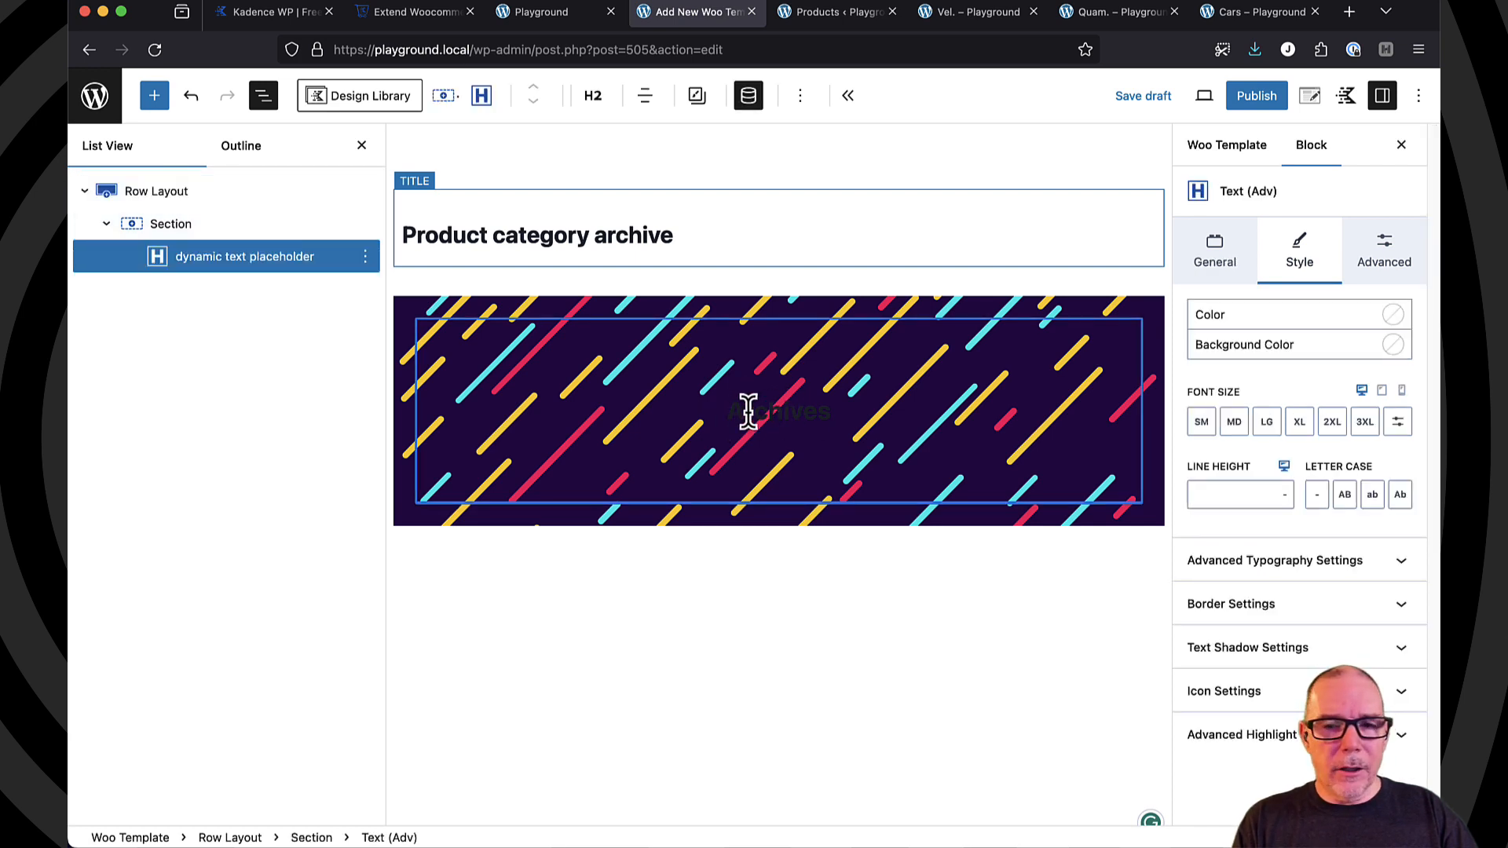
click(1395, 320)
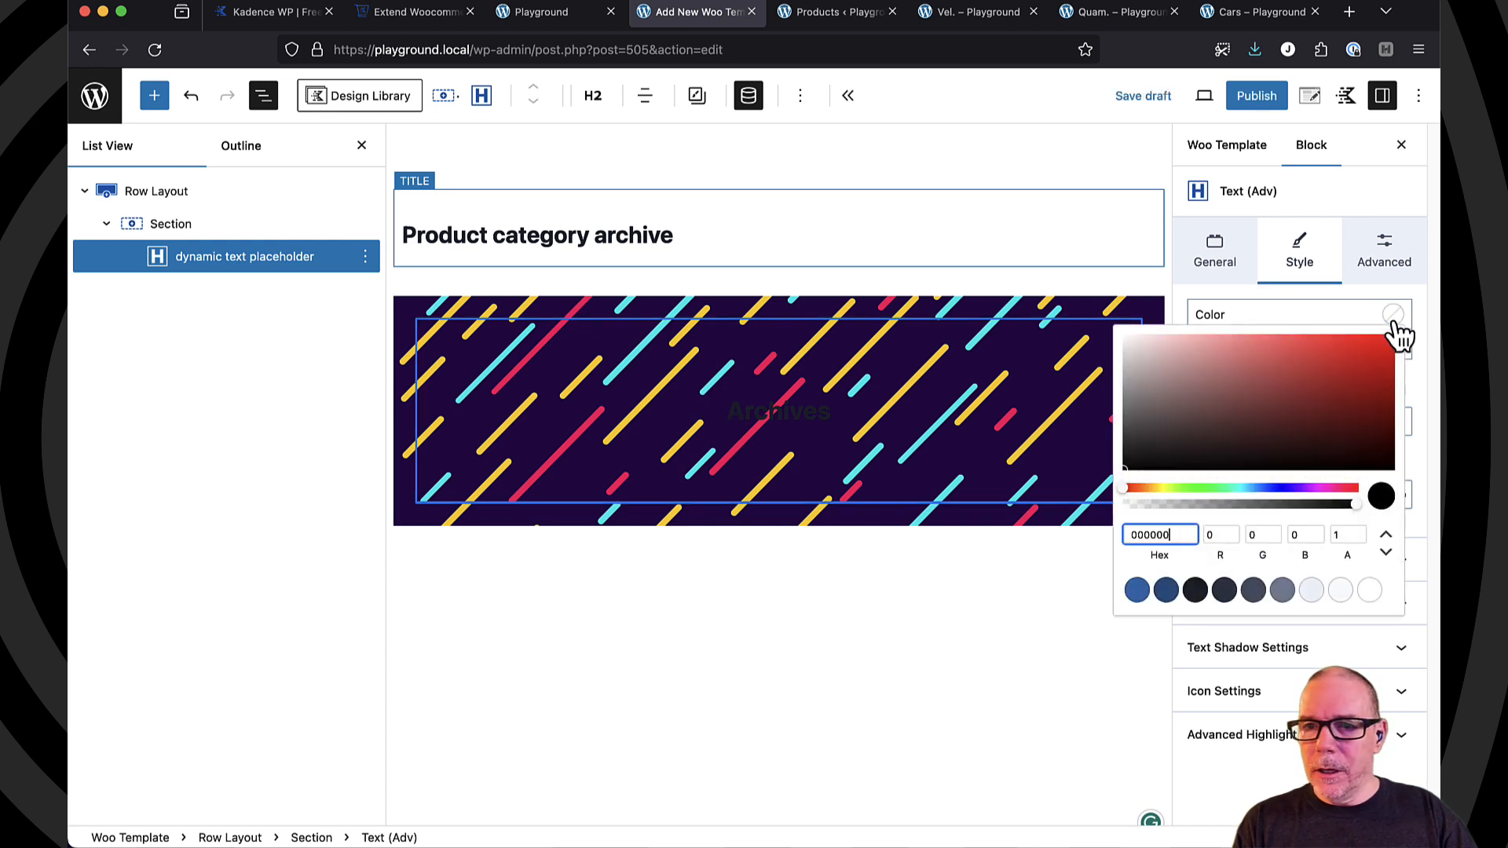
click(1370, 593)
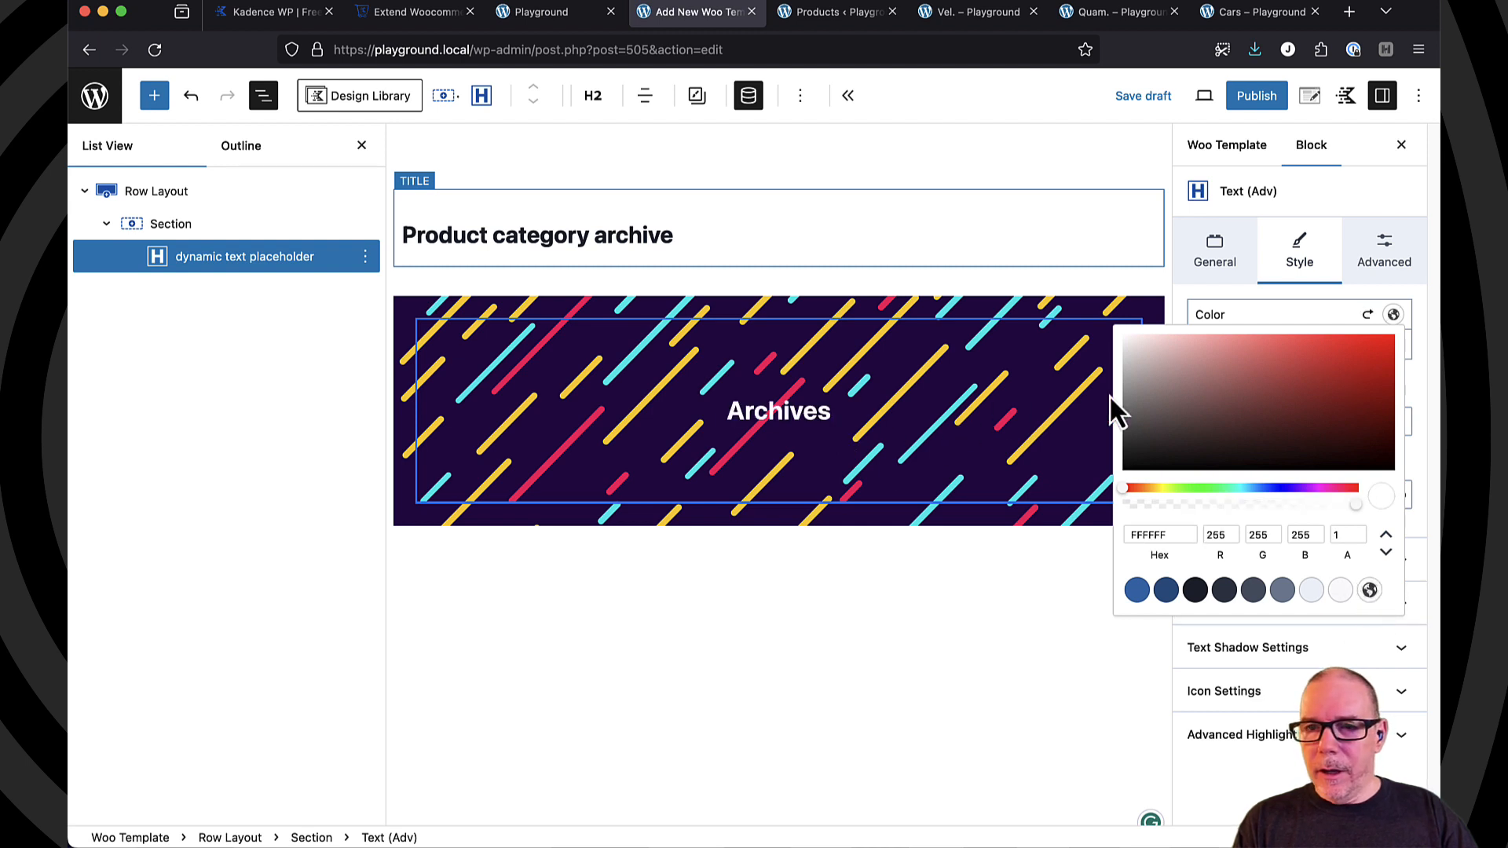
click(1301, 256)
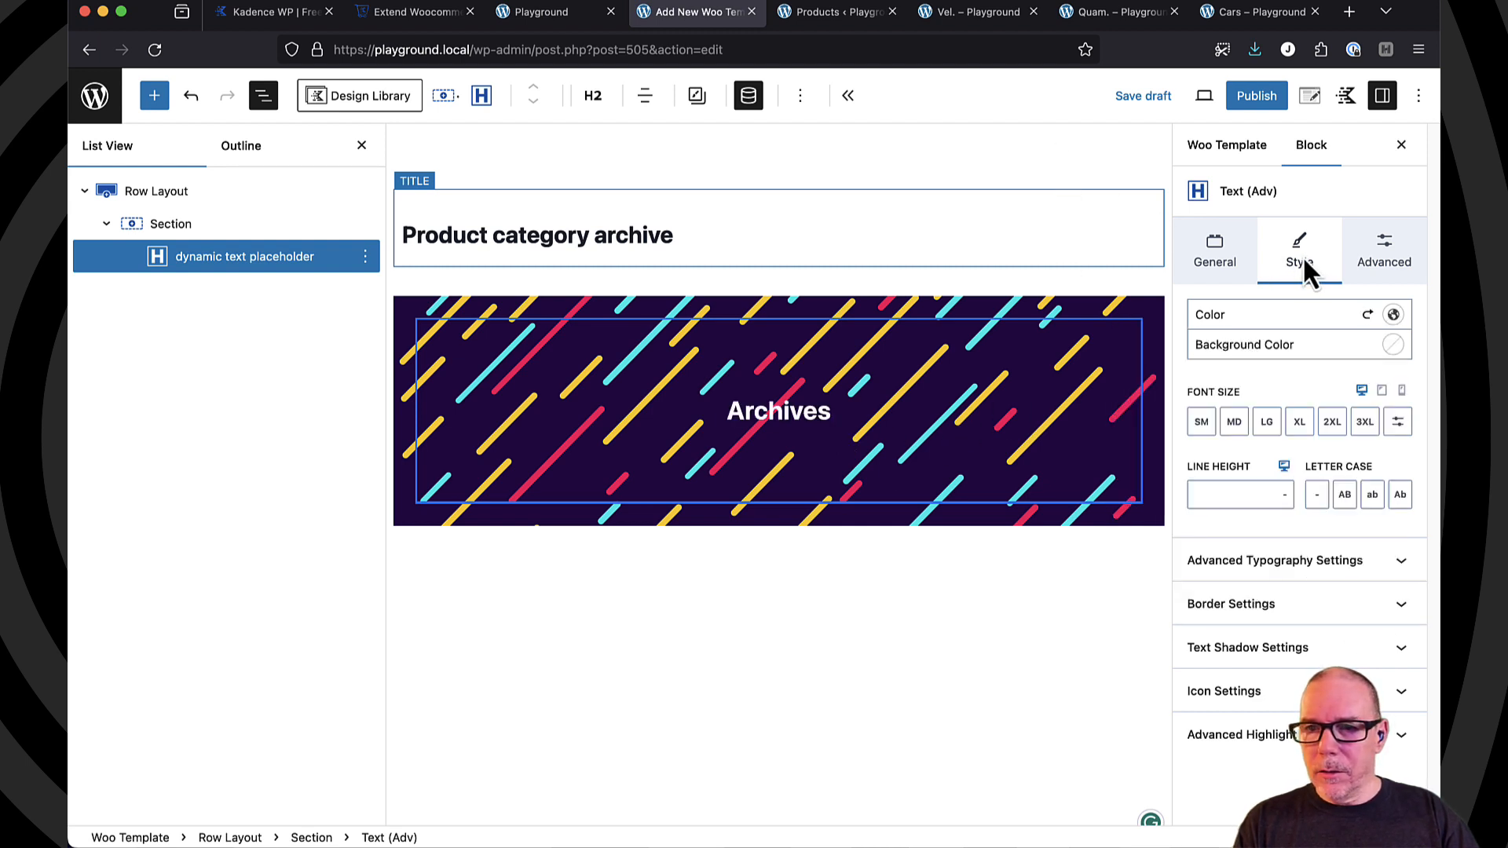
click(1332, 424)
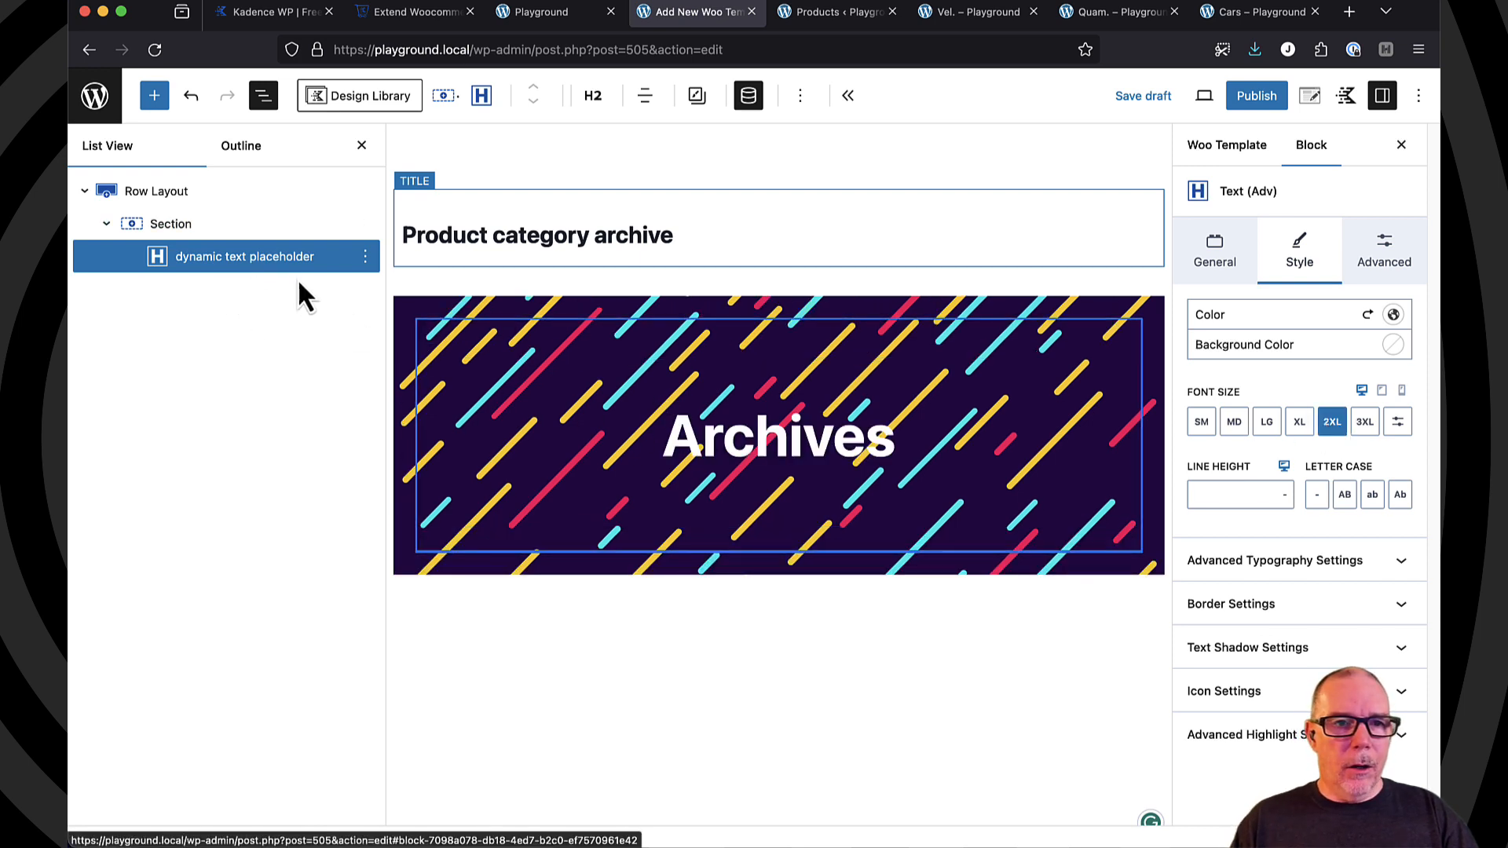
- Collapse the banner row in the block list and add a second one-column Row Layout below the banner
click(99, 196)
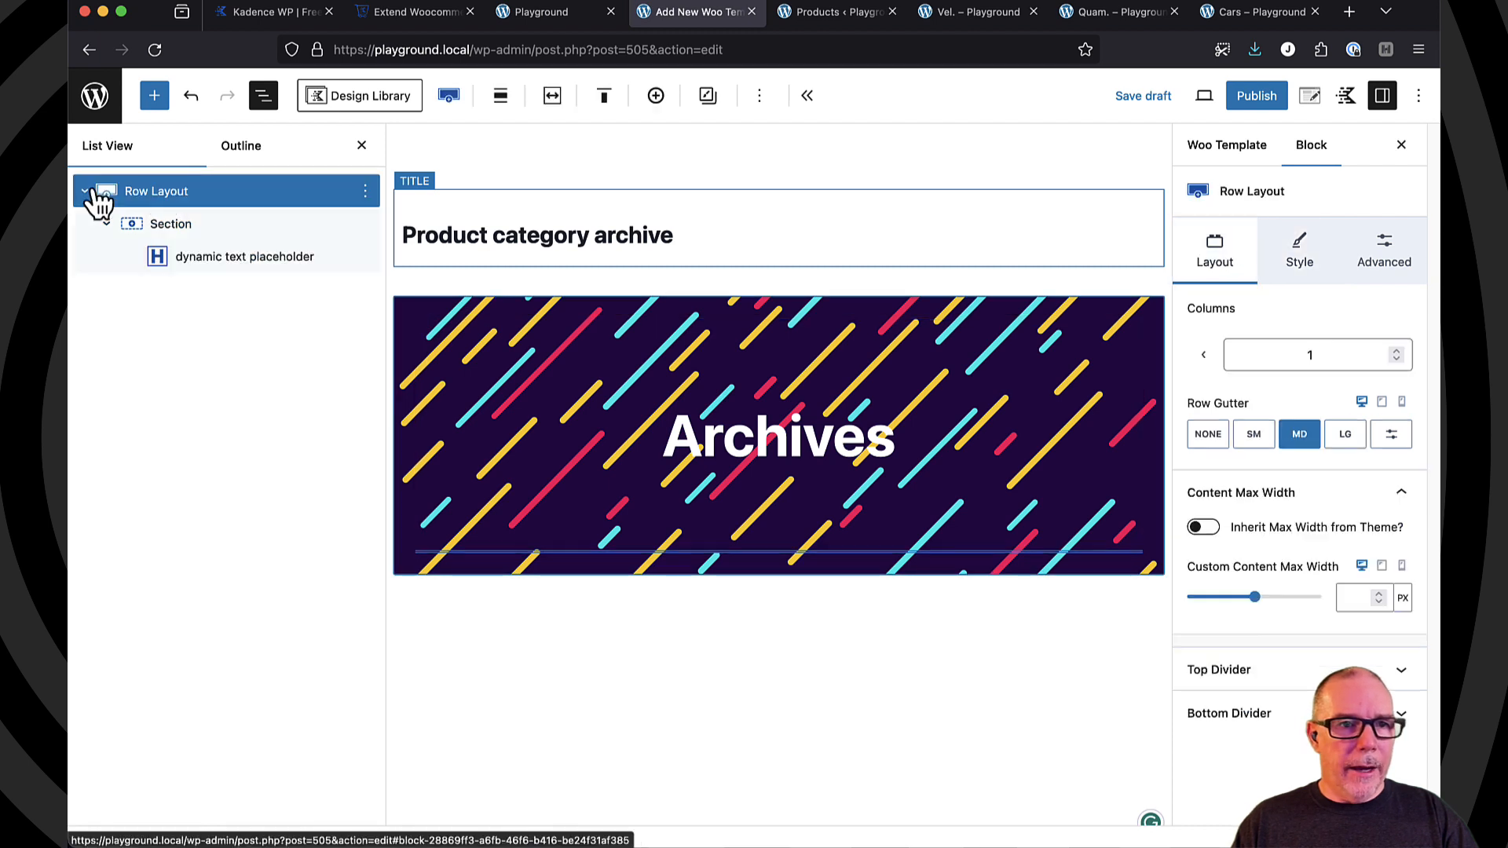
click(86, 191)
click(972, 706)
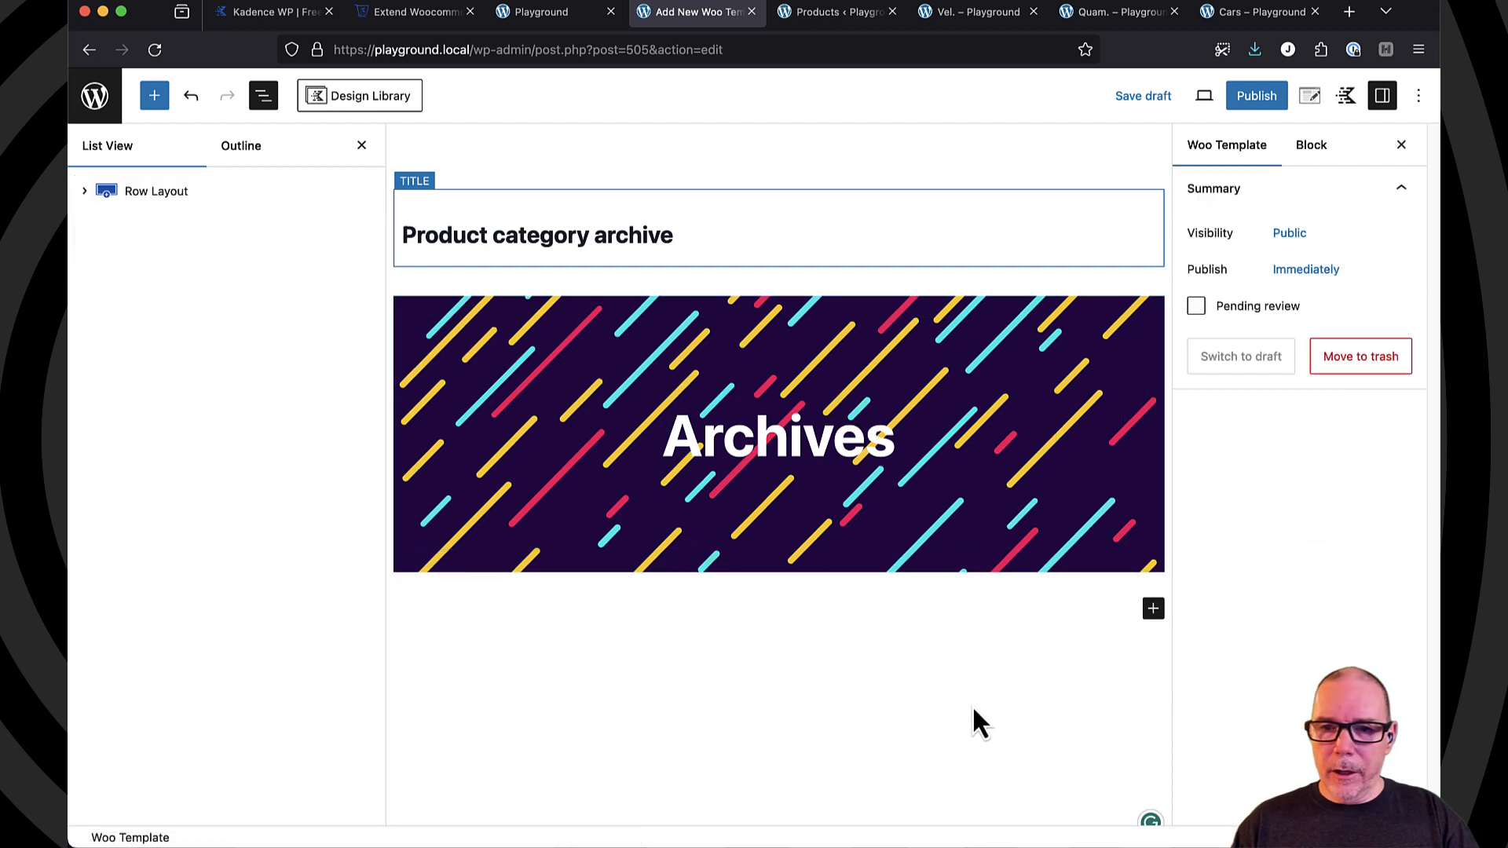
click(1152, 609)
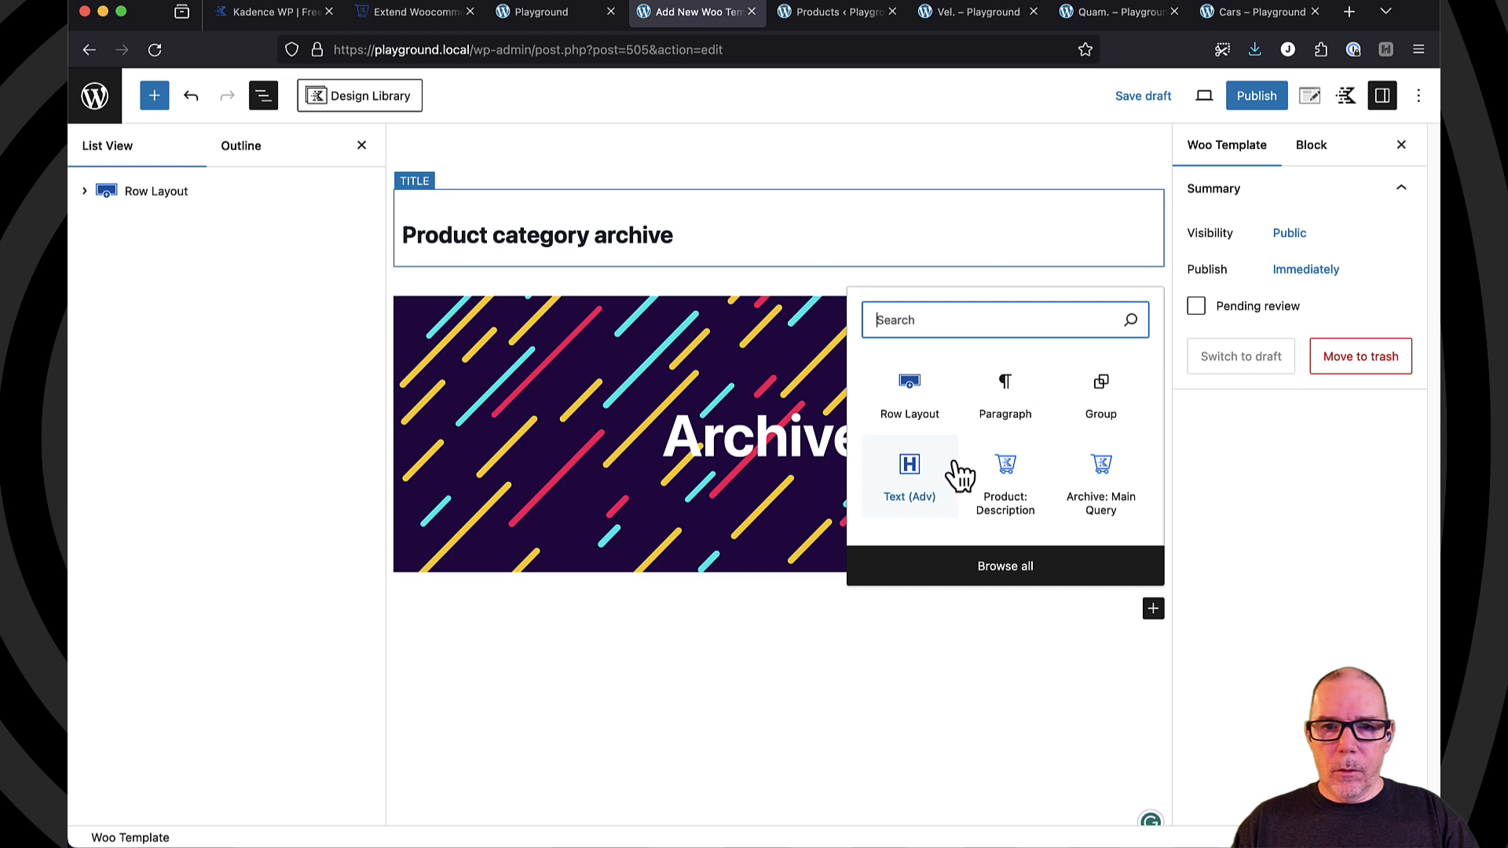
click(895, 399)
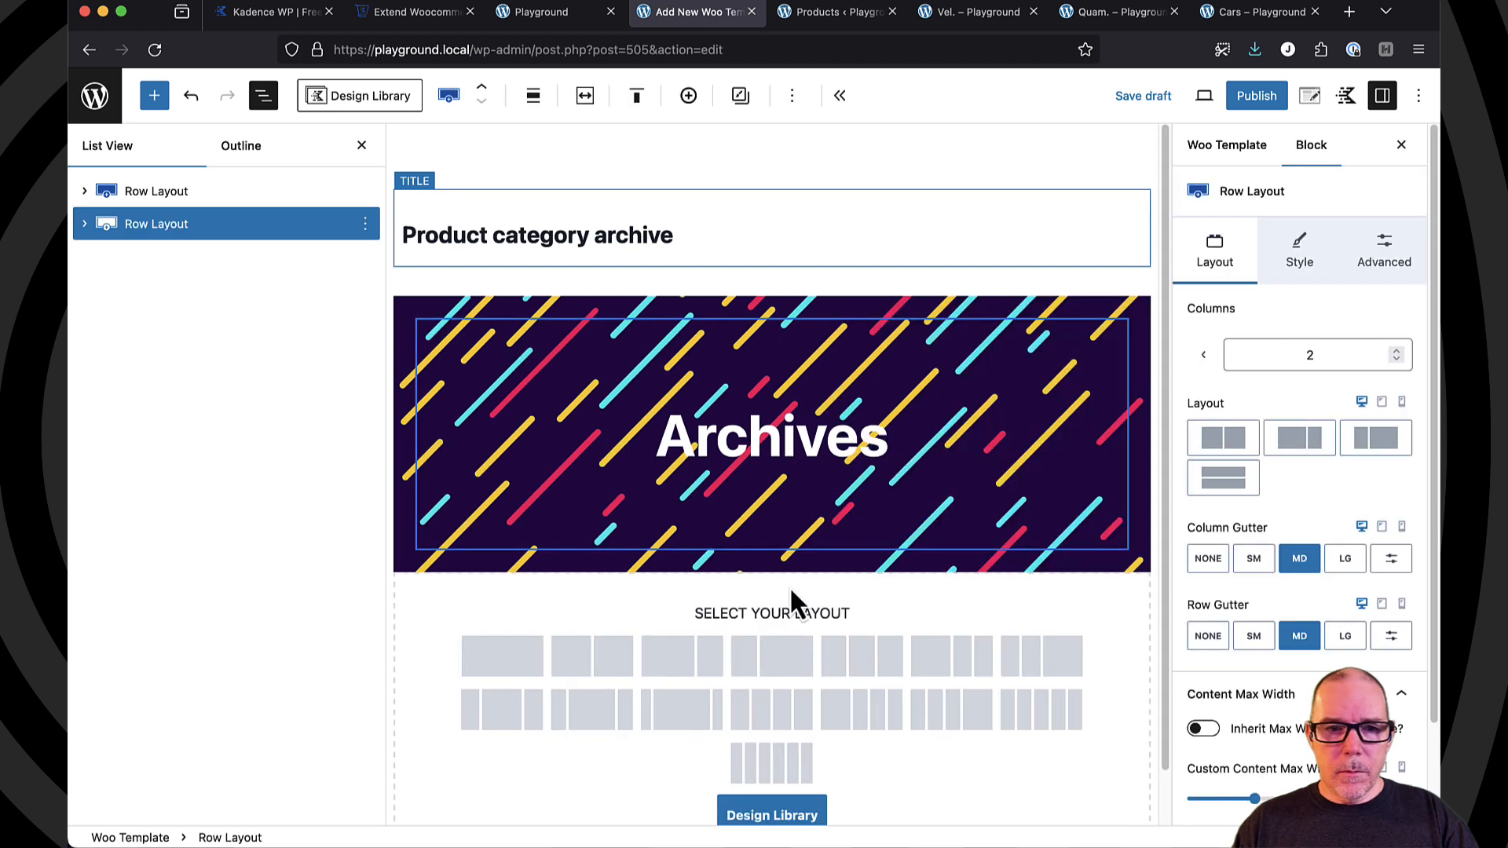
click(501, 656)
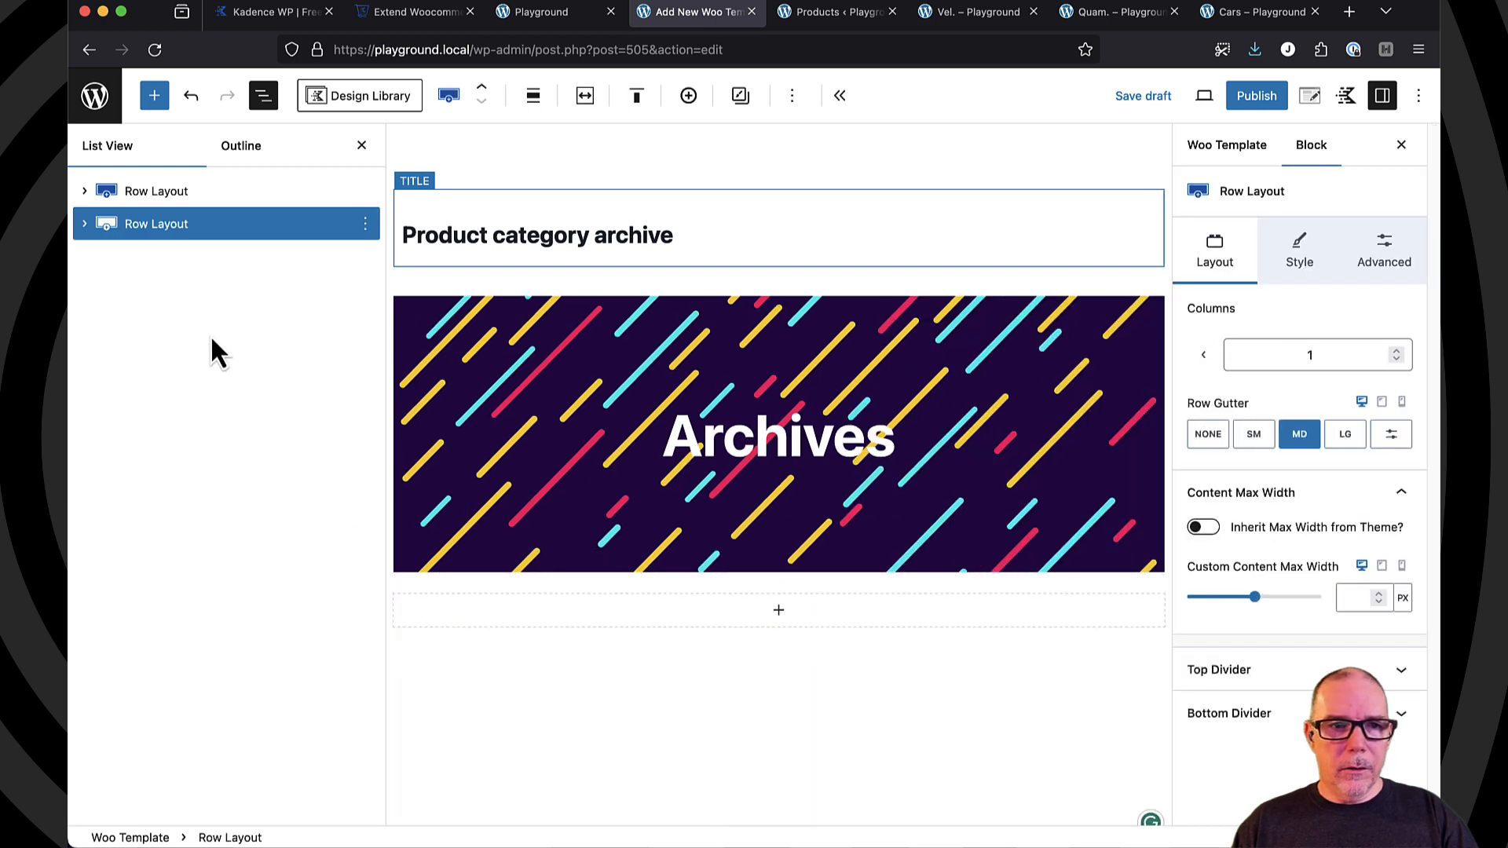
- Insert an Archive: Main Query block inside the new one-column row
click(778, 611)
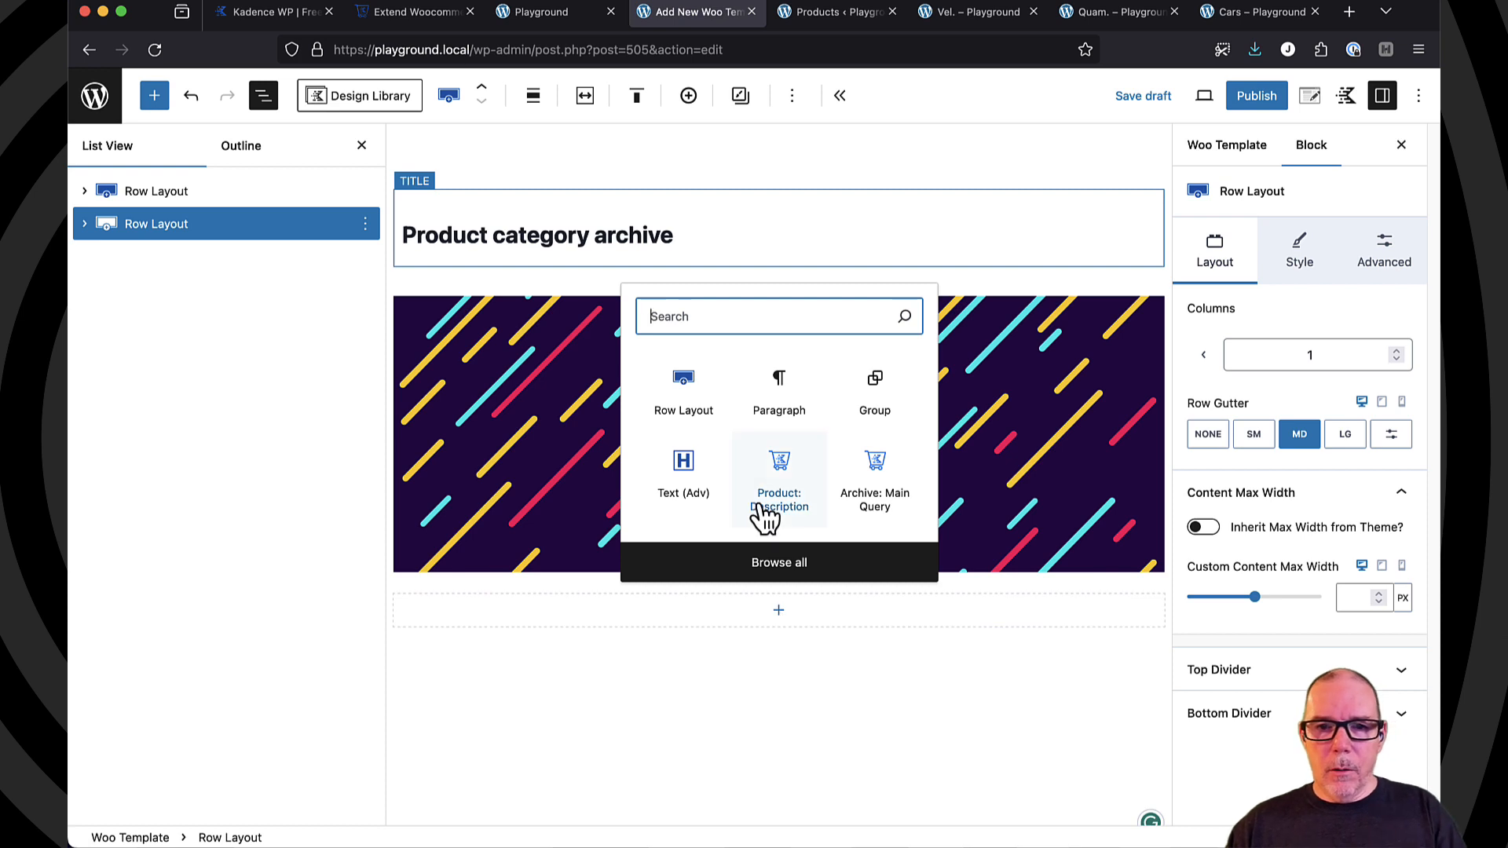
click(881, 475)
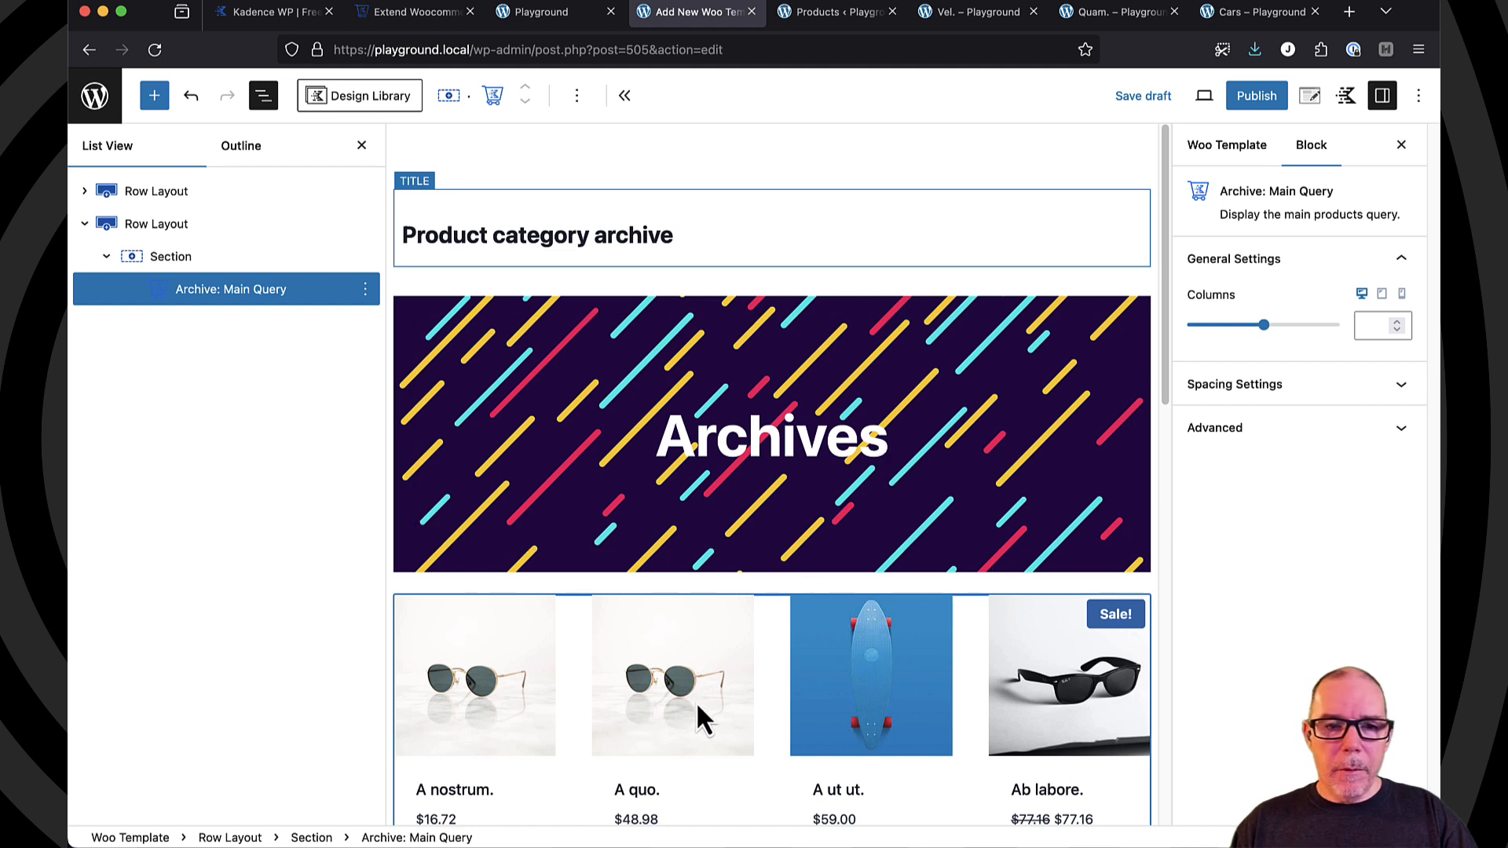
scroll(721, 680, down, 5)
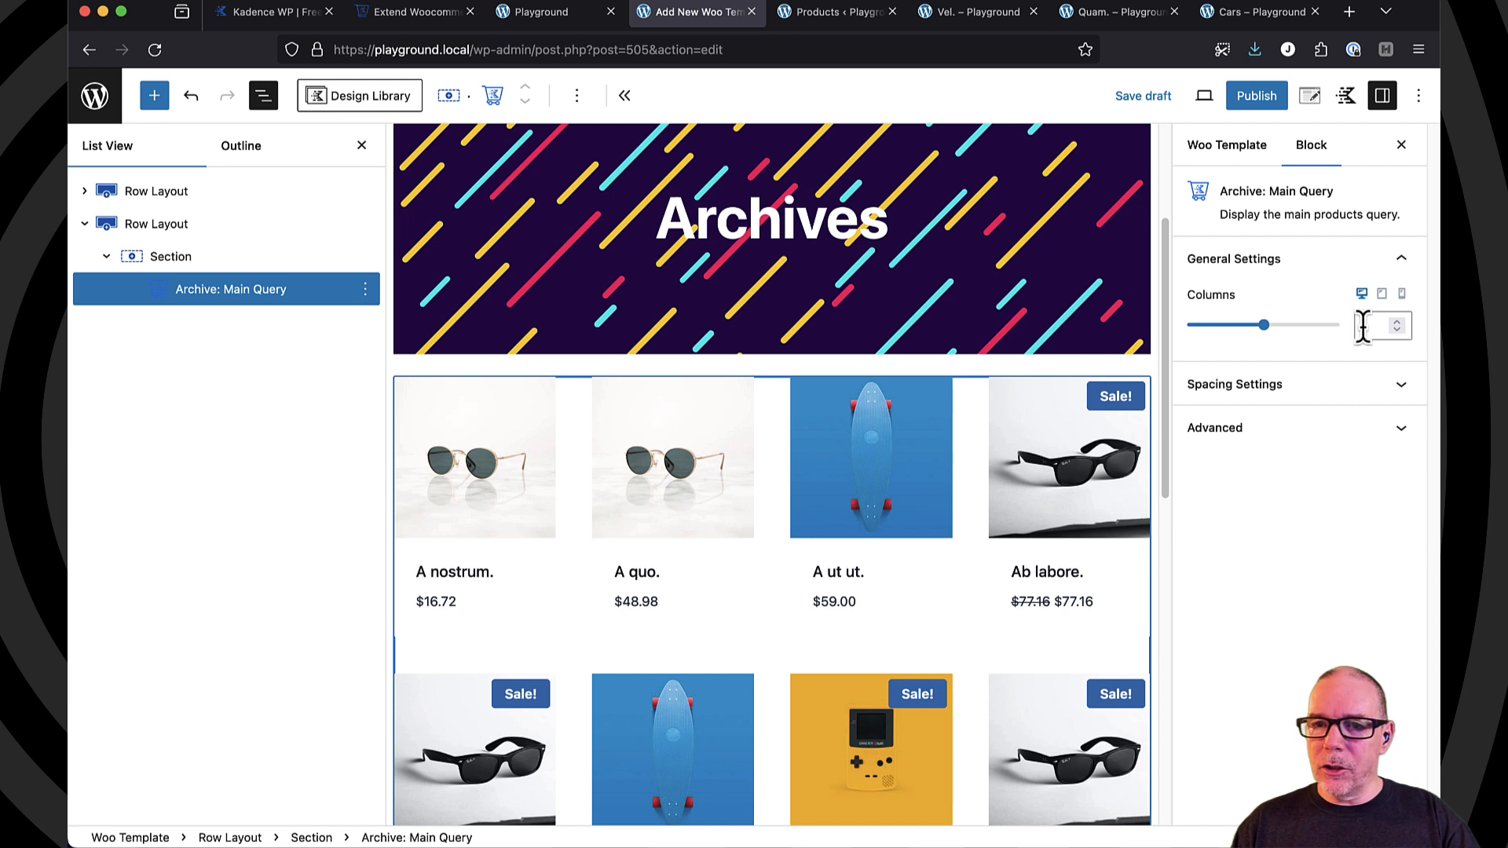
- Review the spacing and advanced settings of the Archive: Main Query block
click(1404, 393)
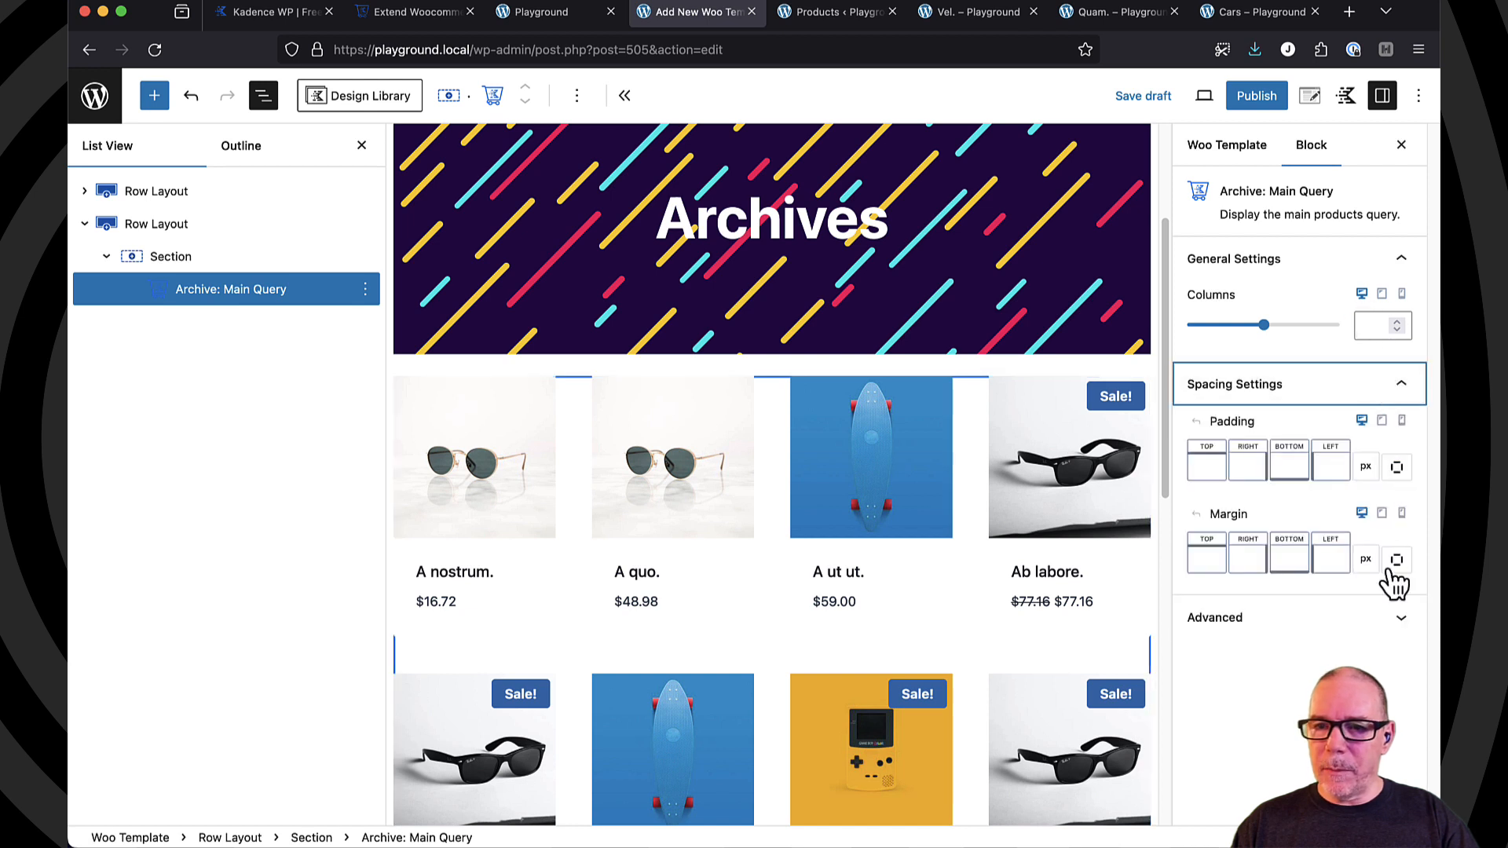
click(1399, 618)
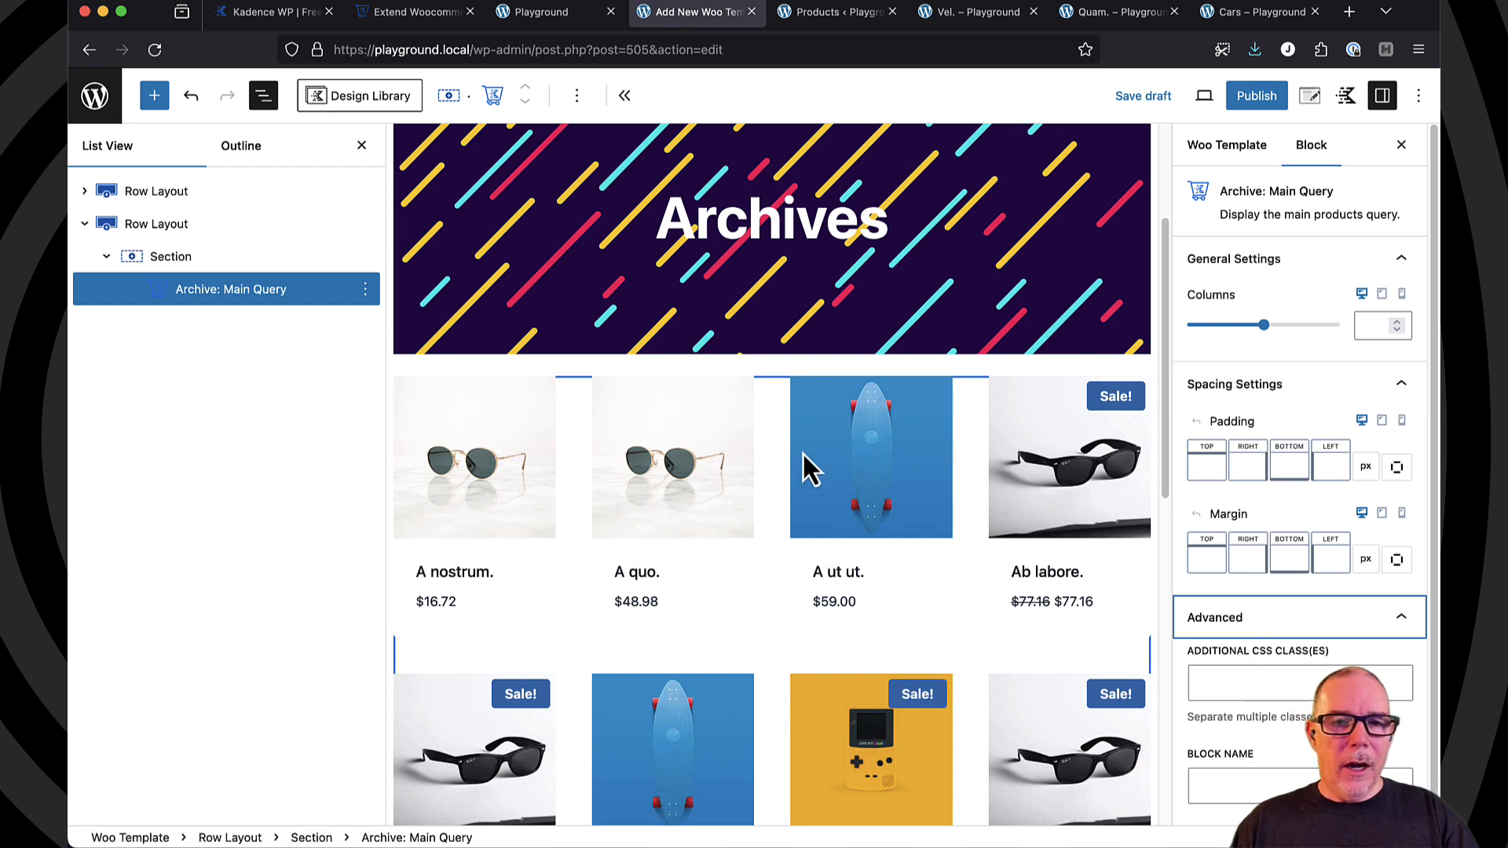
scroll(770, 534, up, 5)
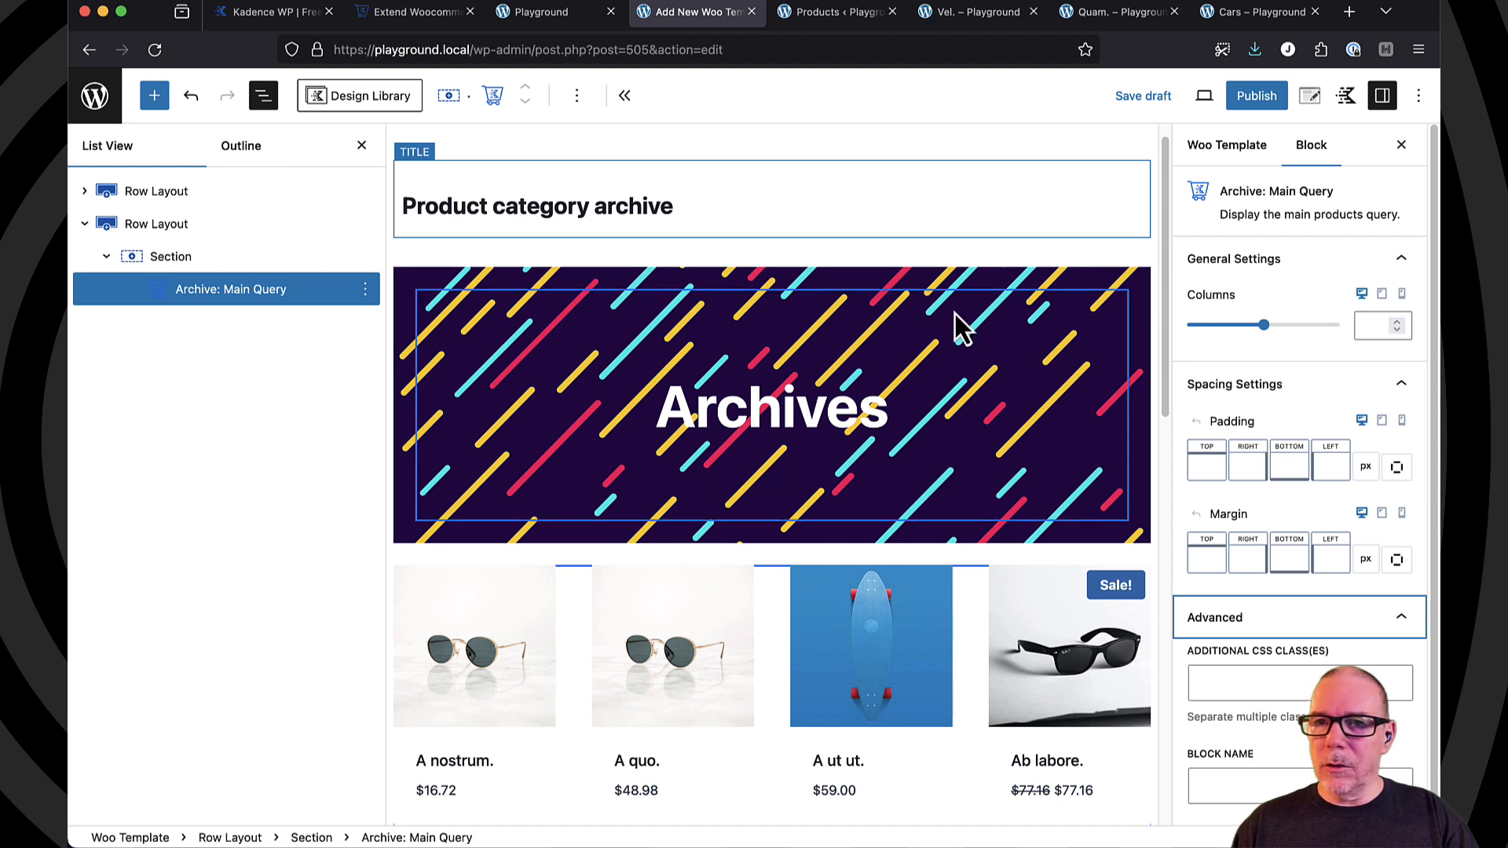
- Set the template's display settings to show on All Product Archives and publish the template
click(1310, 97)
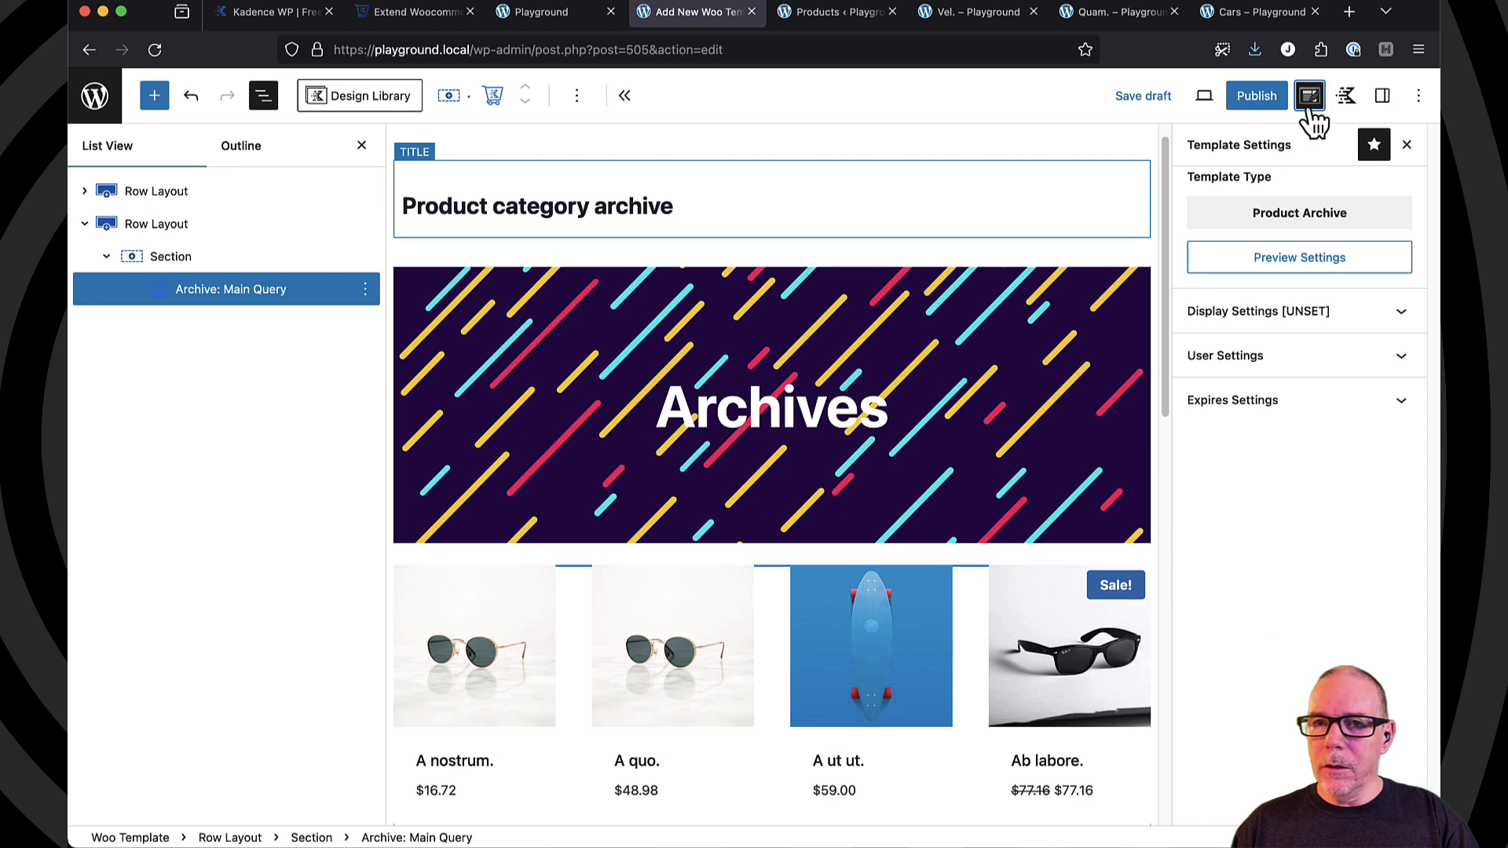
click(1331, 322)
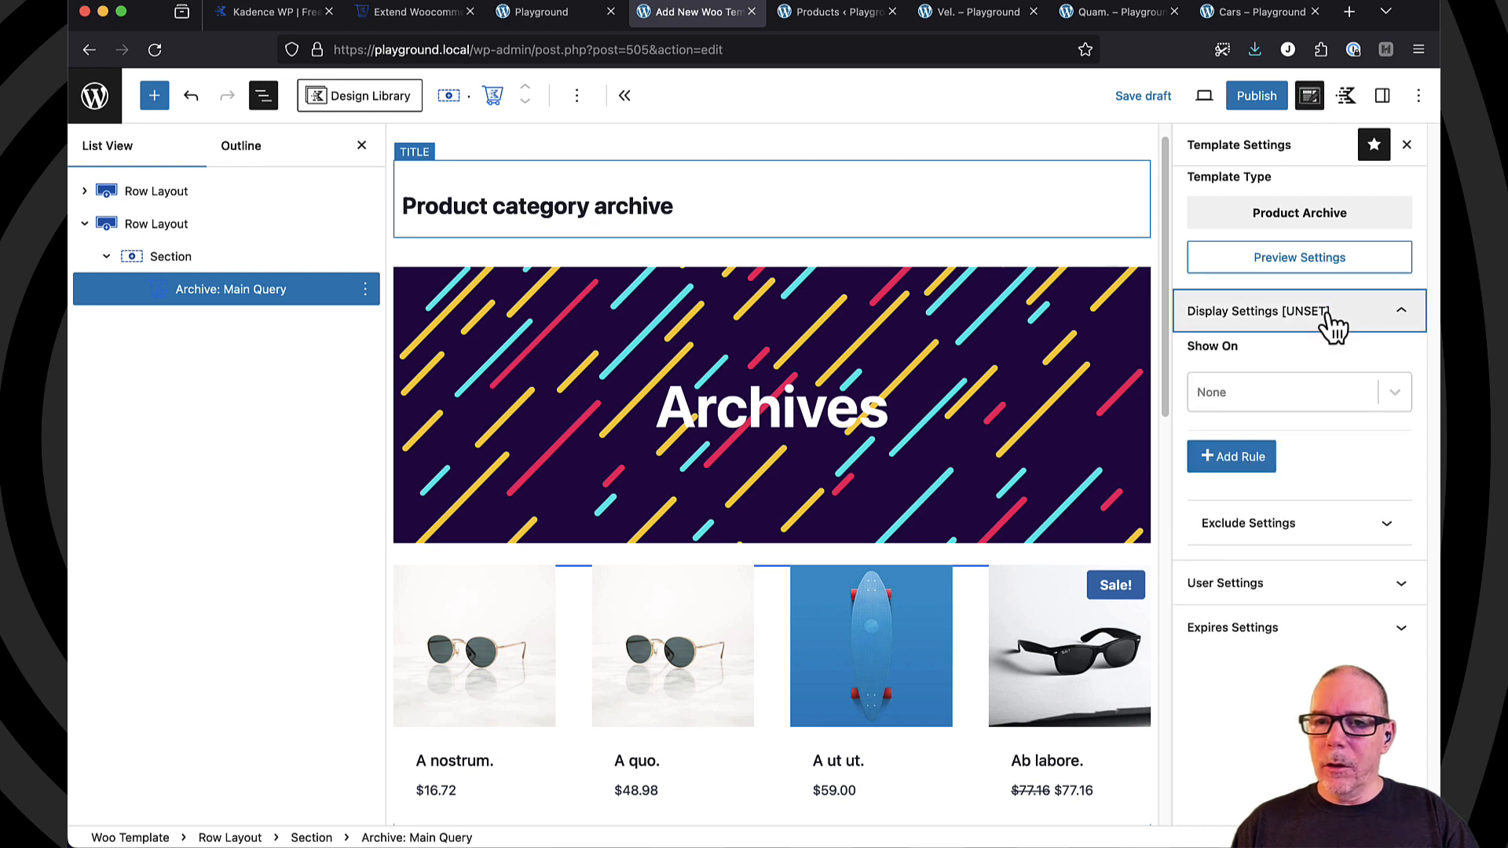
click(1336, 393)
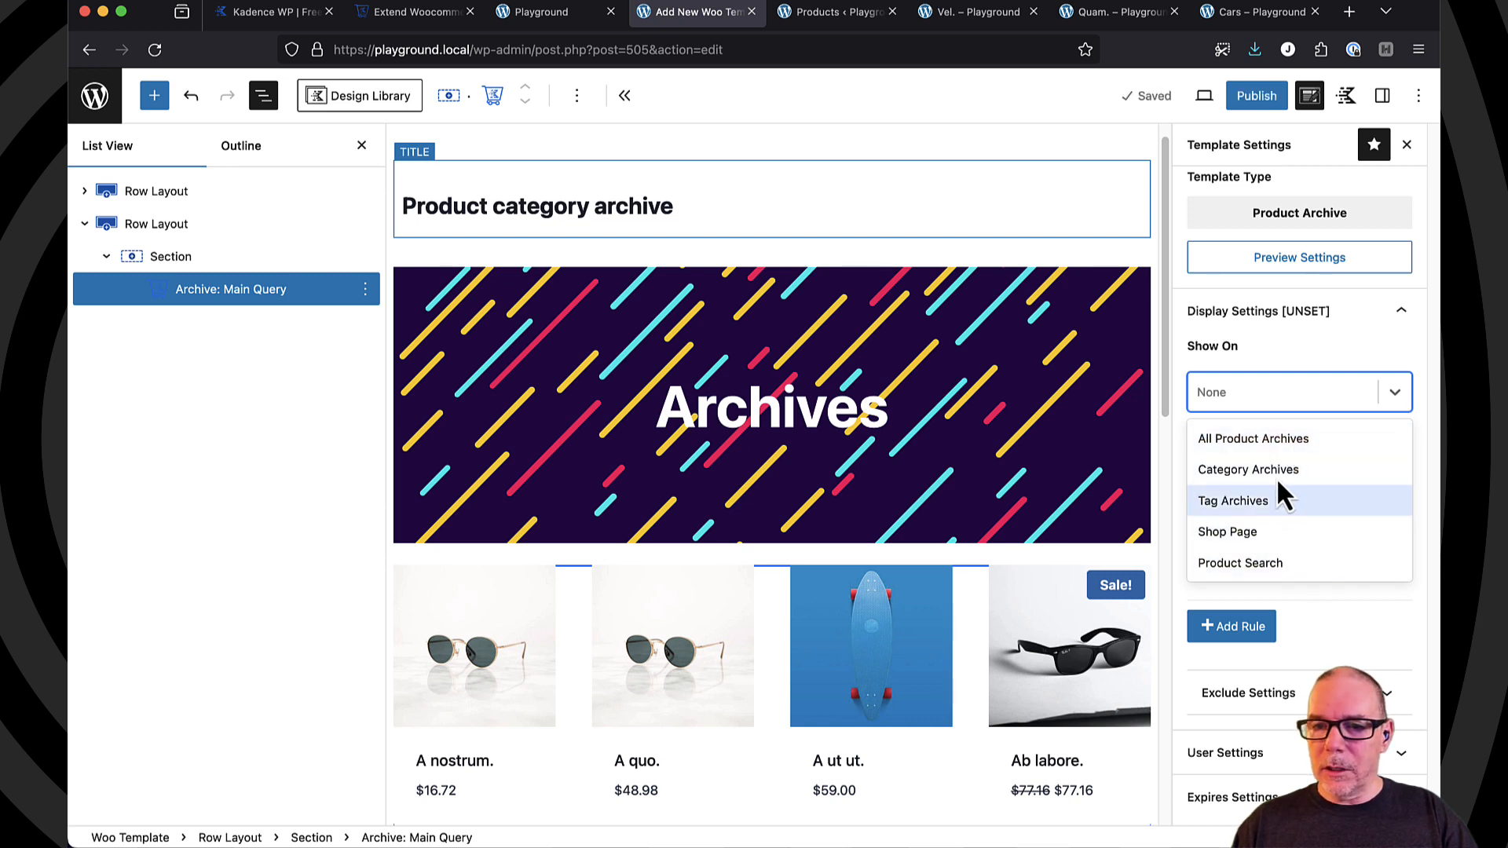
click(1233, 444)
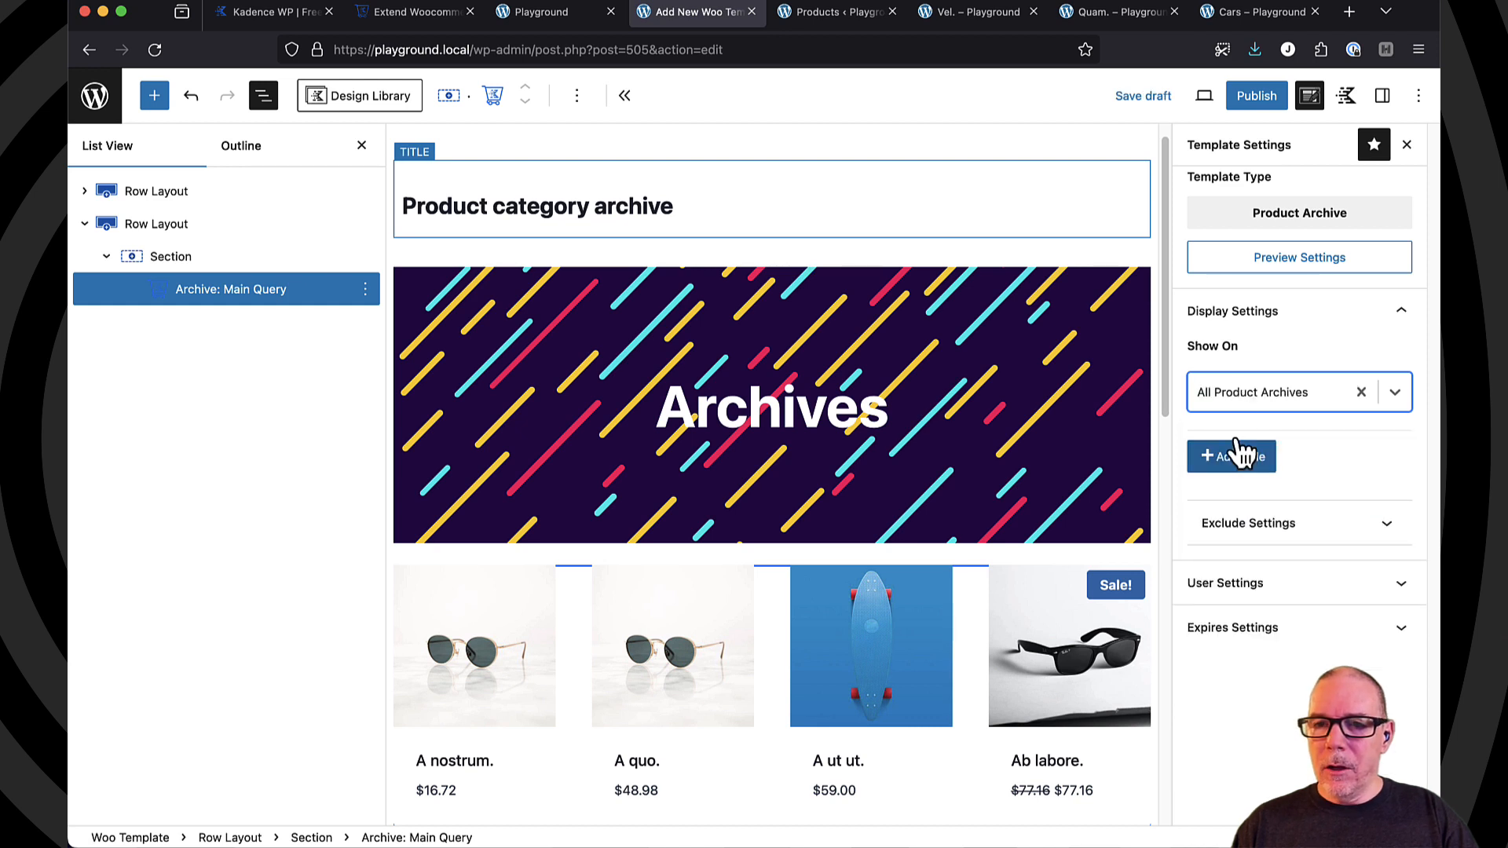
click(1254, 97)
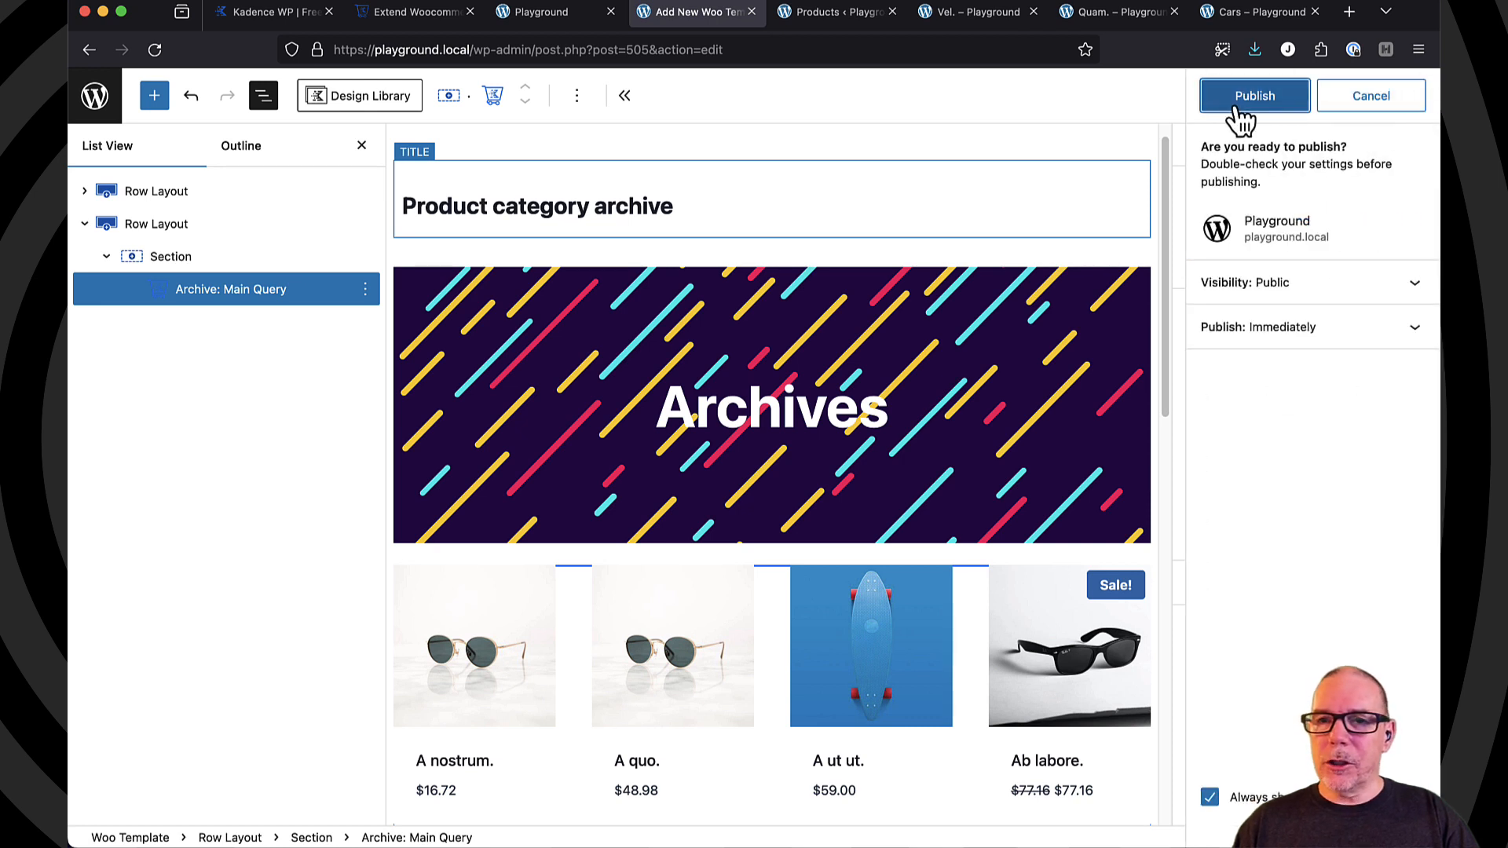
click(1241, 102)
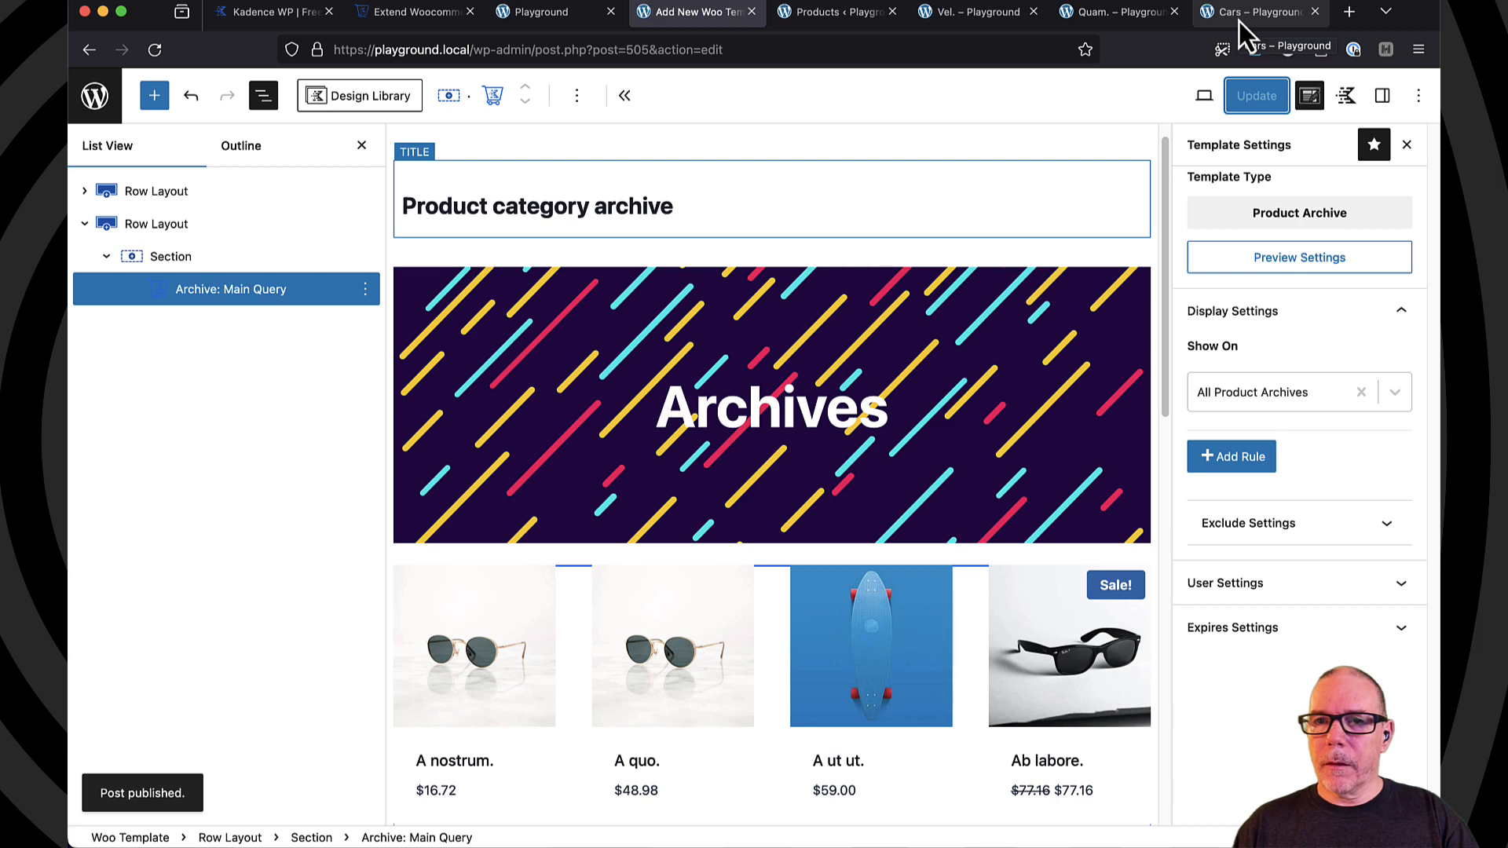
- Reload the Cars category page on the live site and examine its banner and product grid
click(1237, 21)
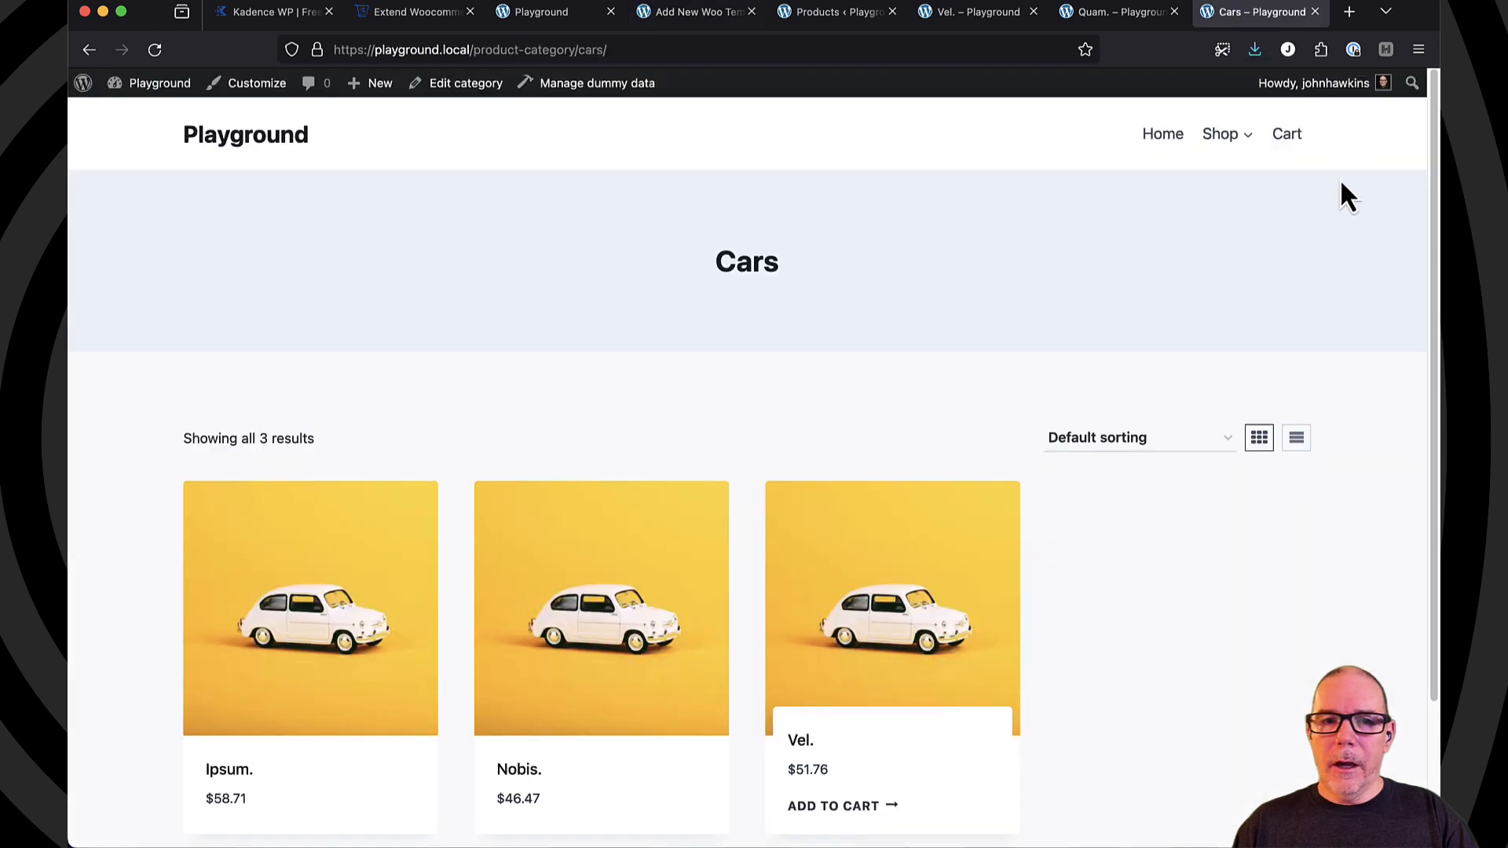
click(156, 58)
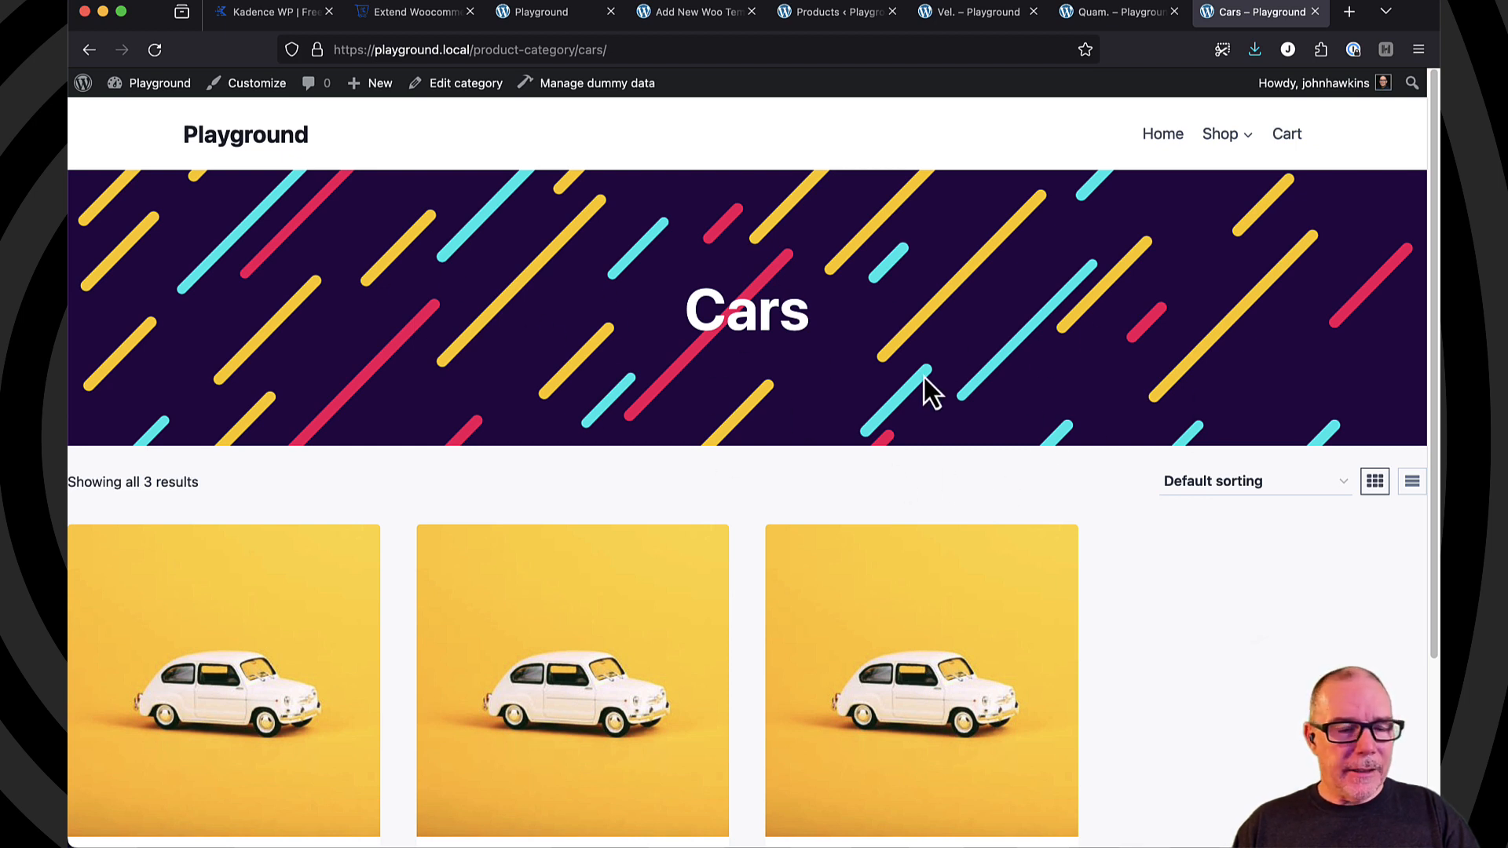
scroll(929, 539, down, 4)
scroll(814, 492, up, 3)
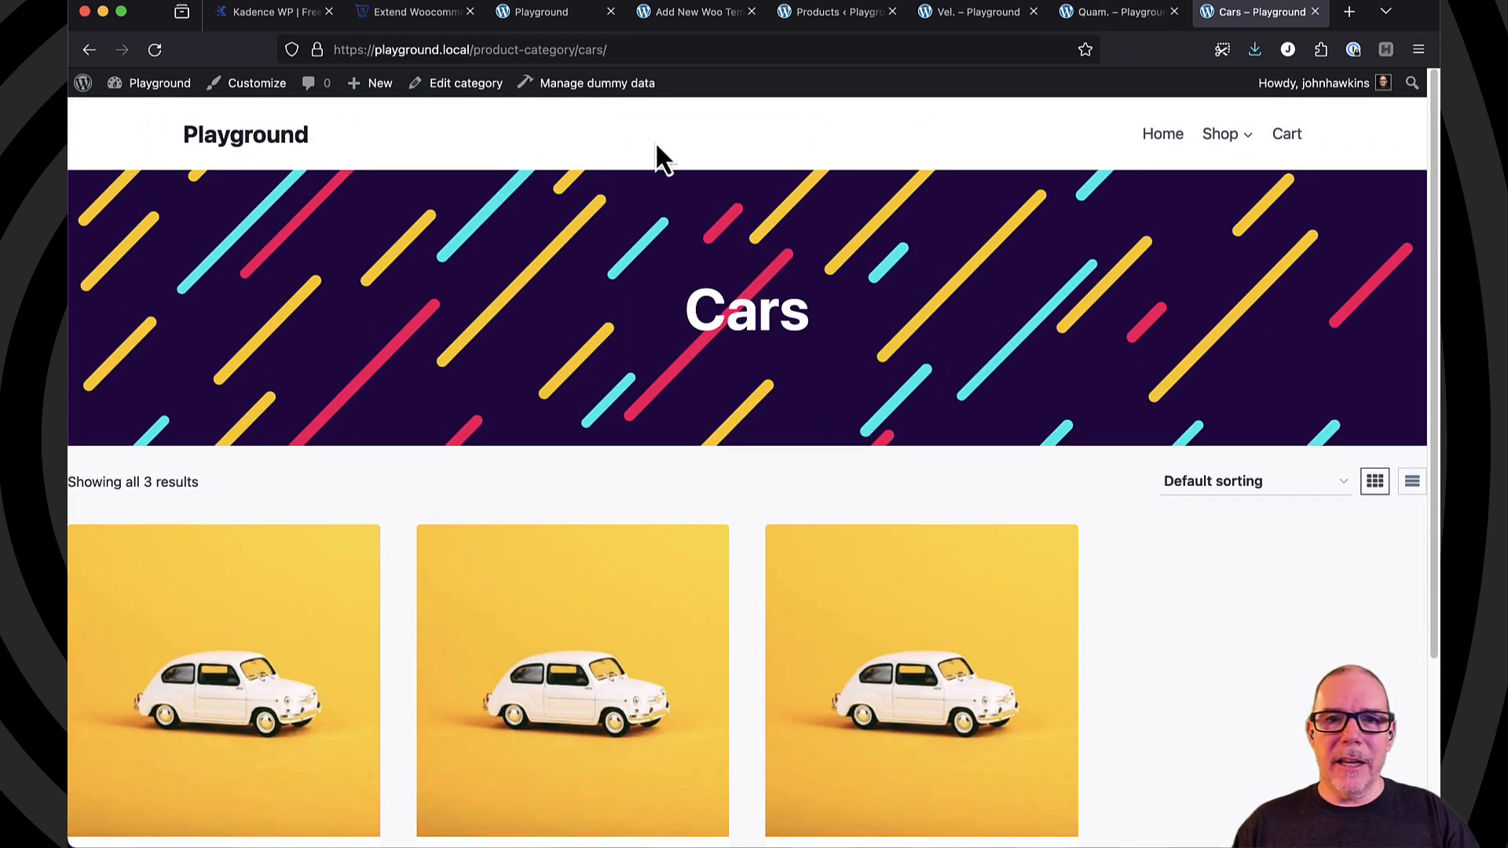
- Make the Row Layout holding the main query inherit its content max width from the theme, and update the template
click(688, 21)
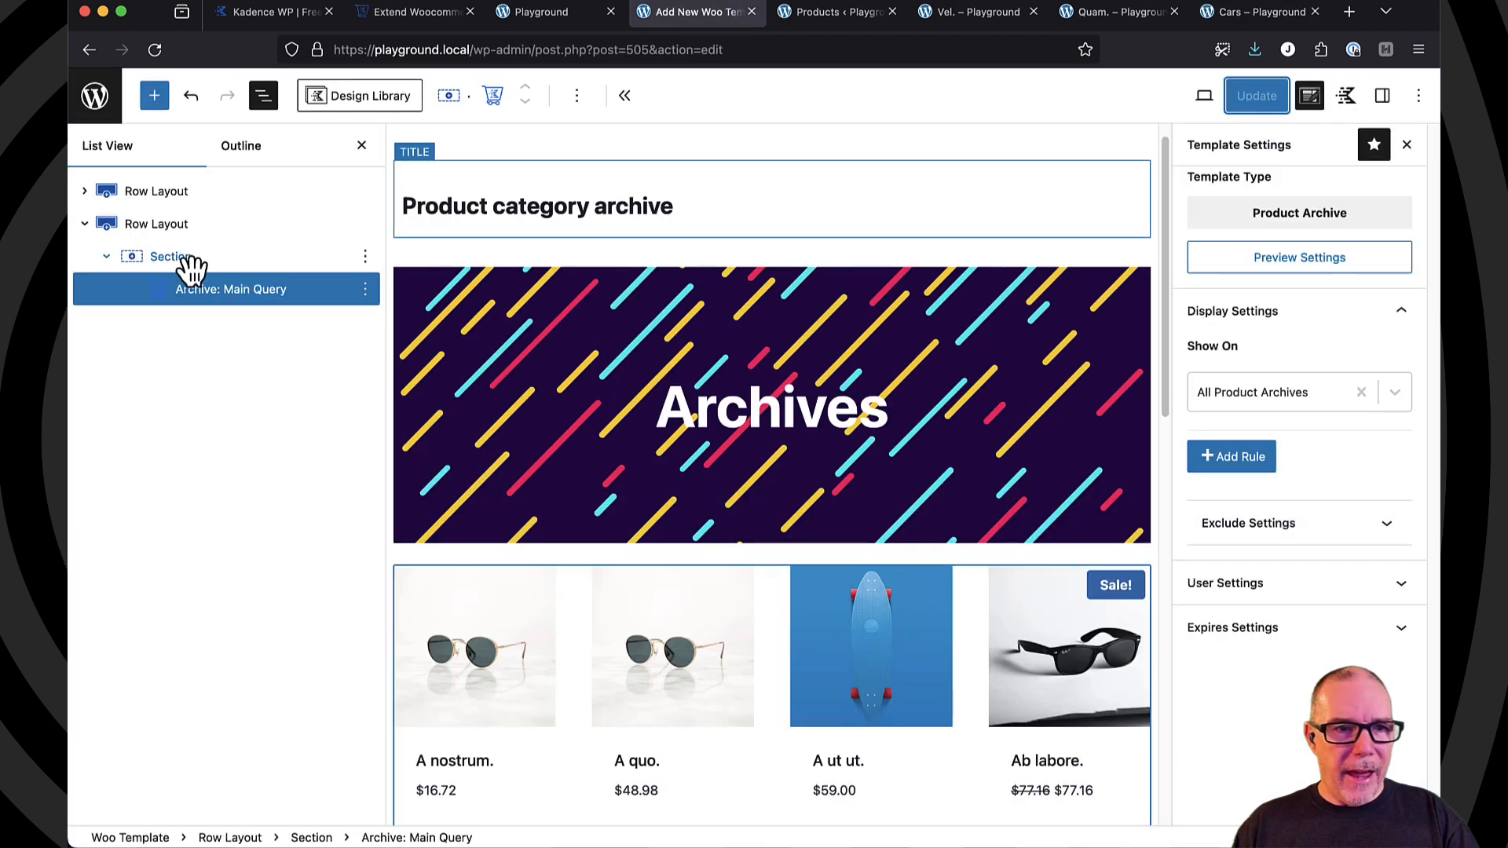
click(161, 226)
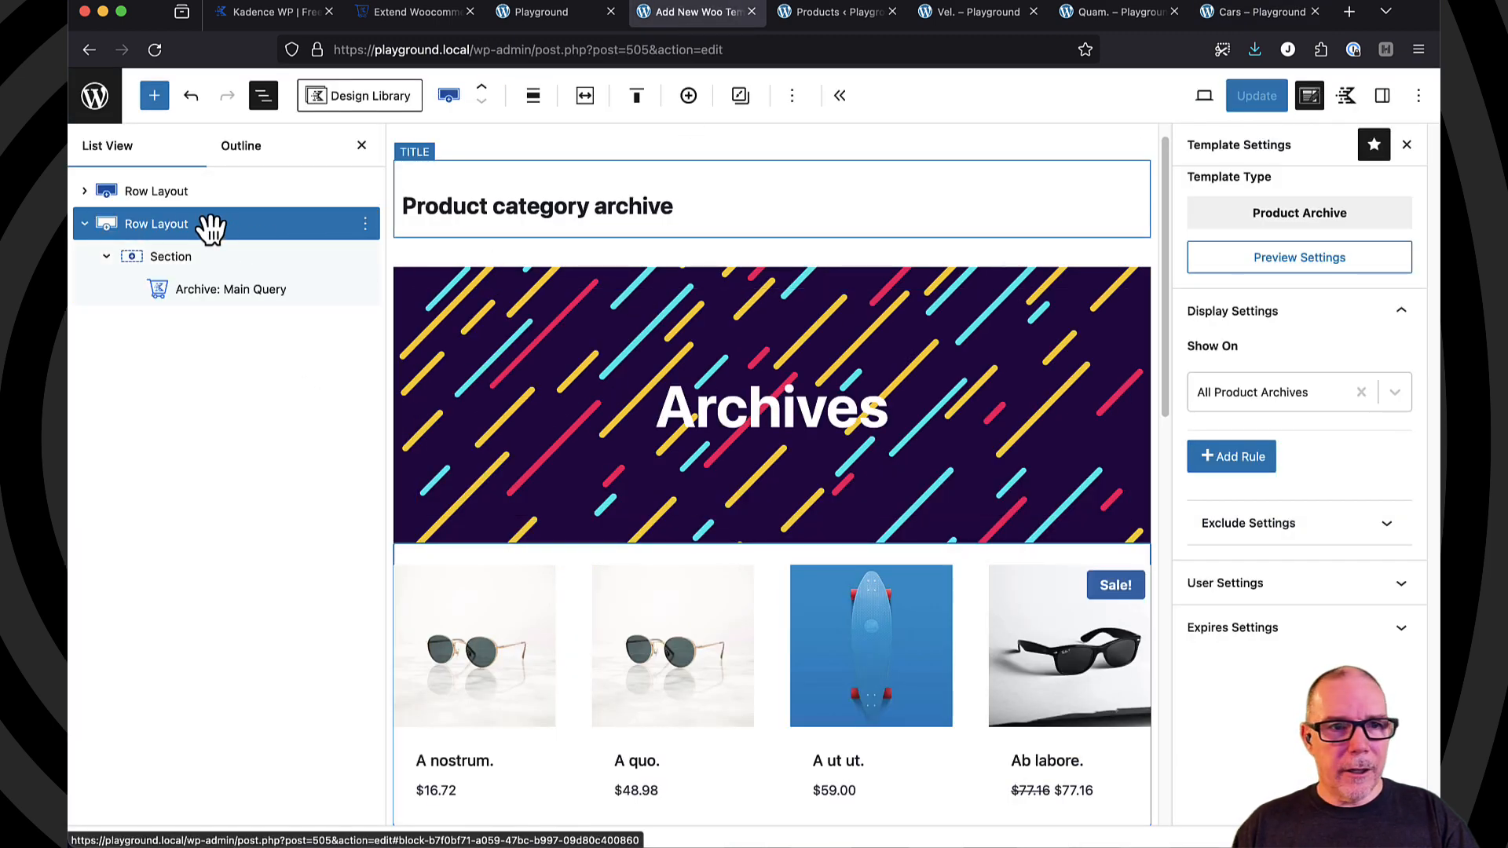
click(1384, 97)
click(1202, 528)
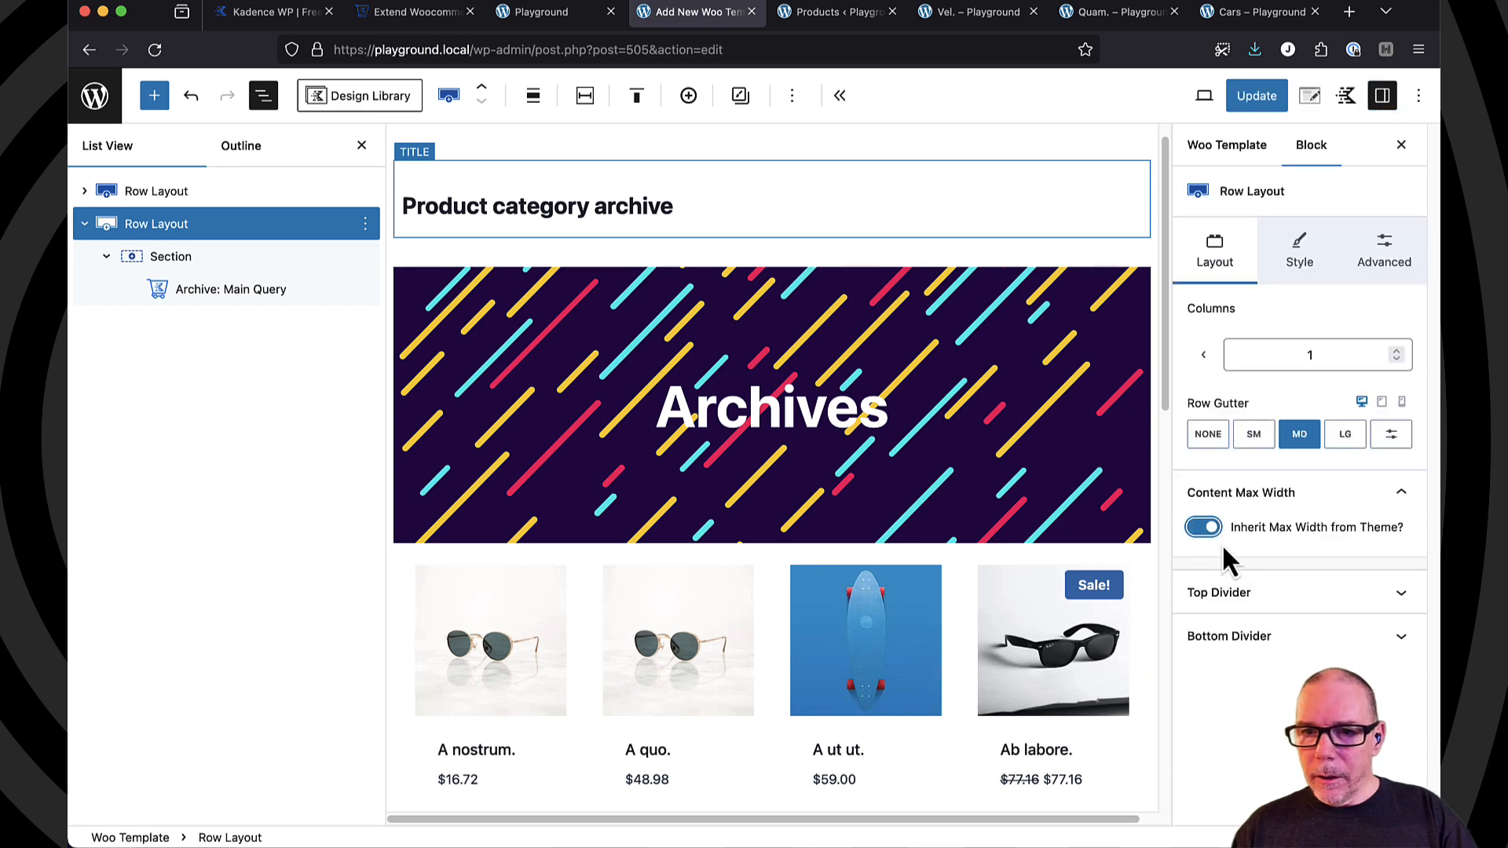
click(1255, 96)
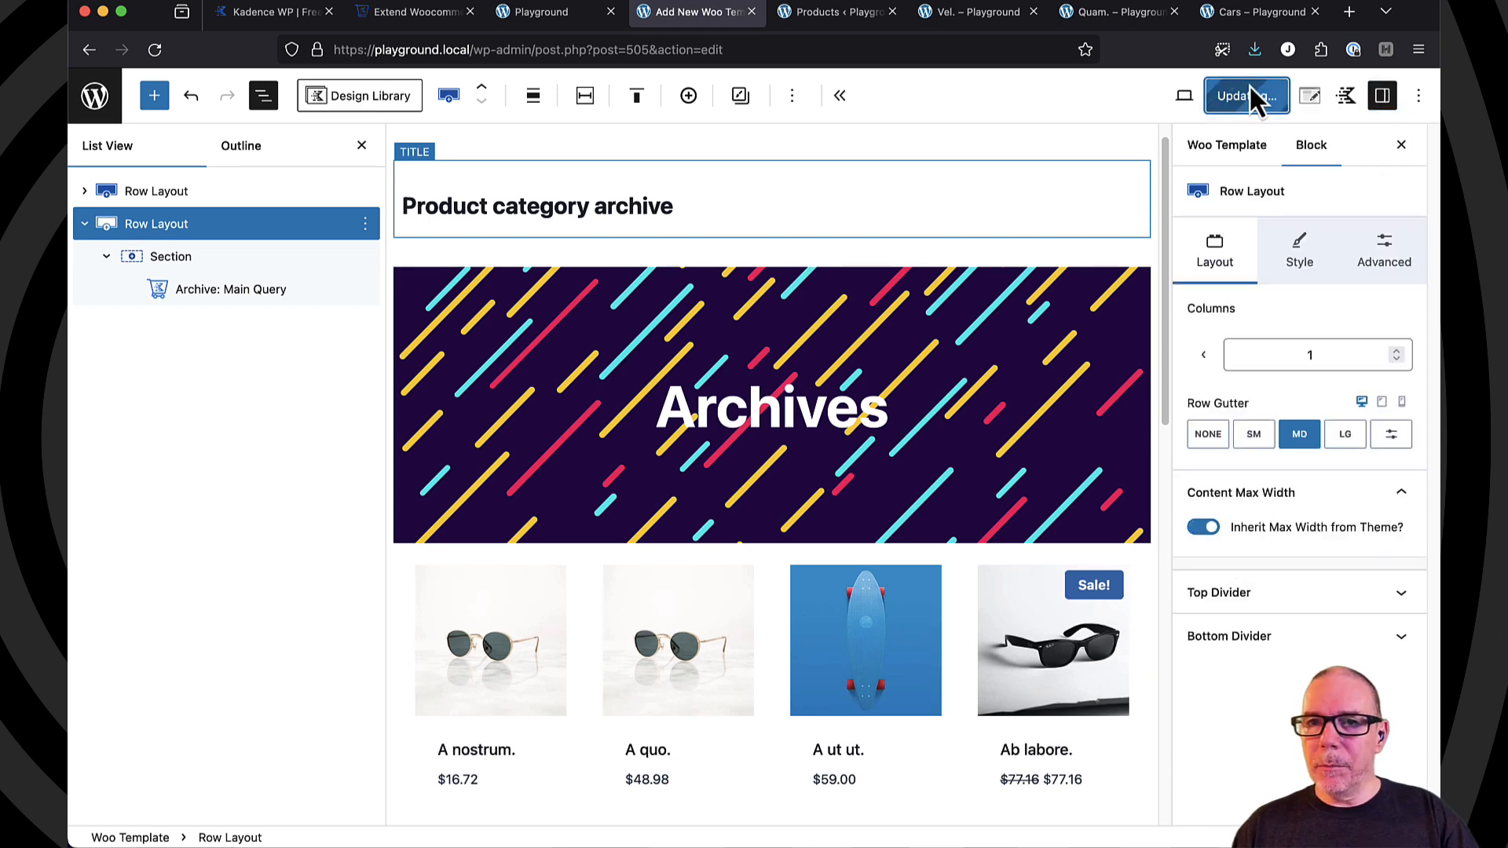
- Refresh the live Cars category page and check the width of the product grid below the banner
click(1252, 14)
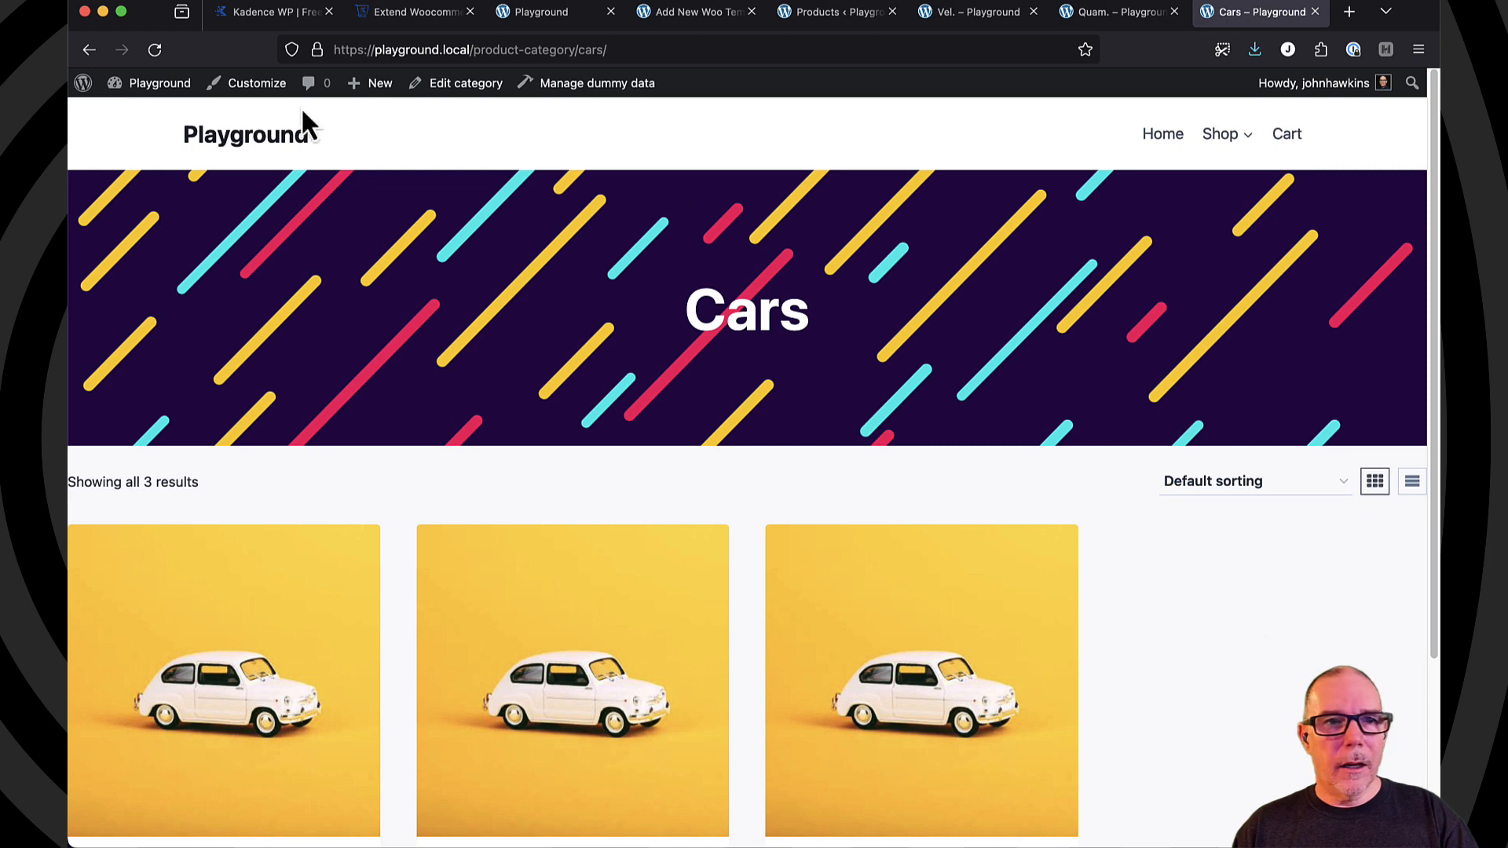
click(154, 49)
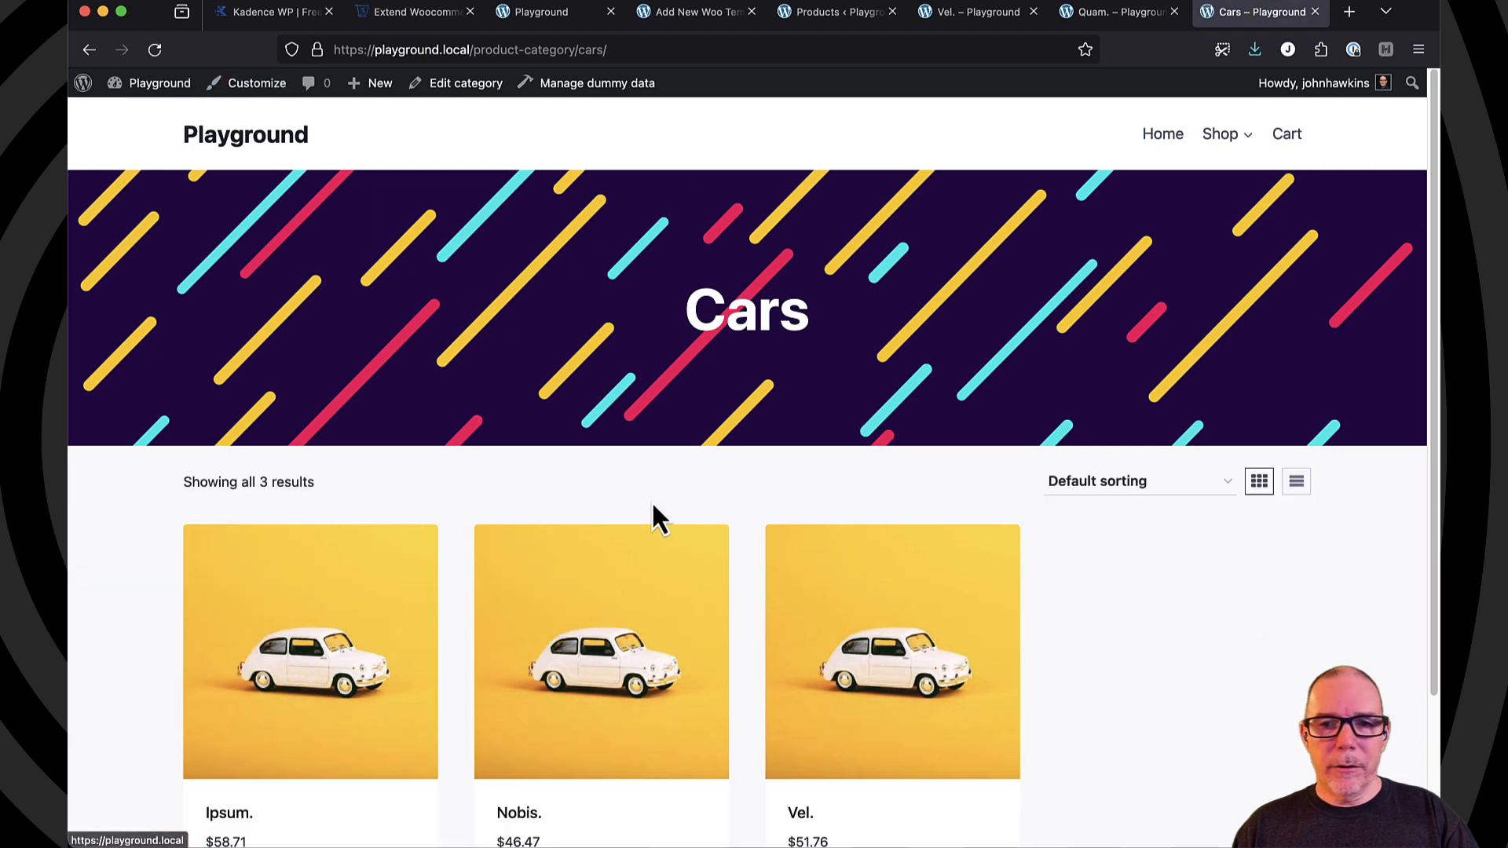
scroll(690, 389, down, 2)
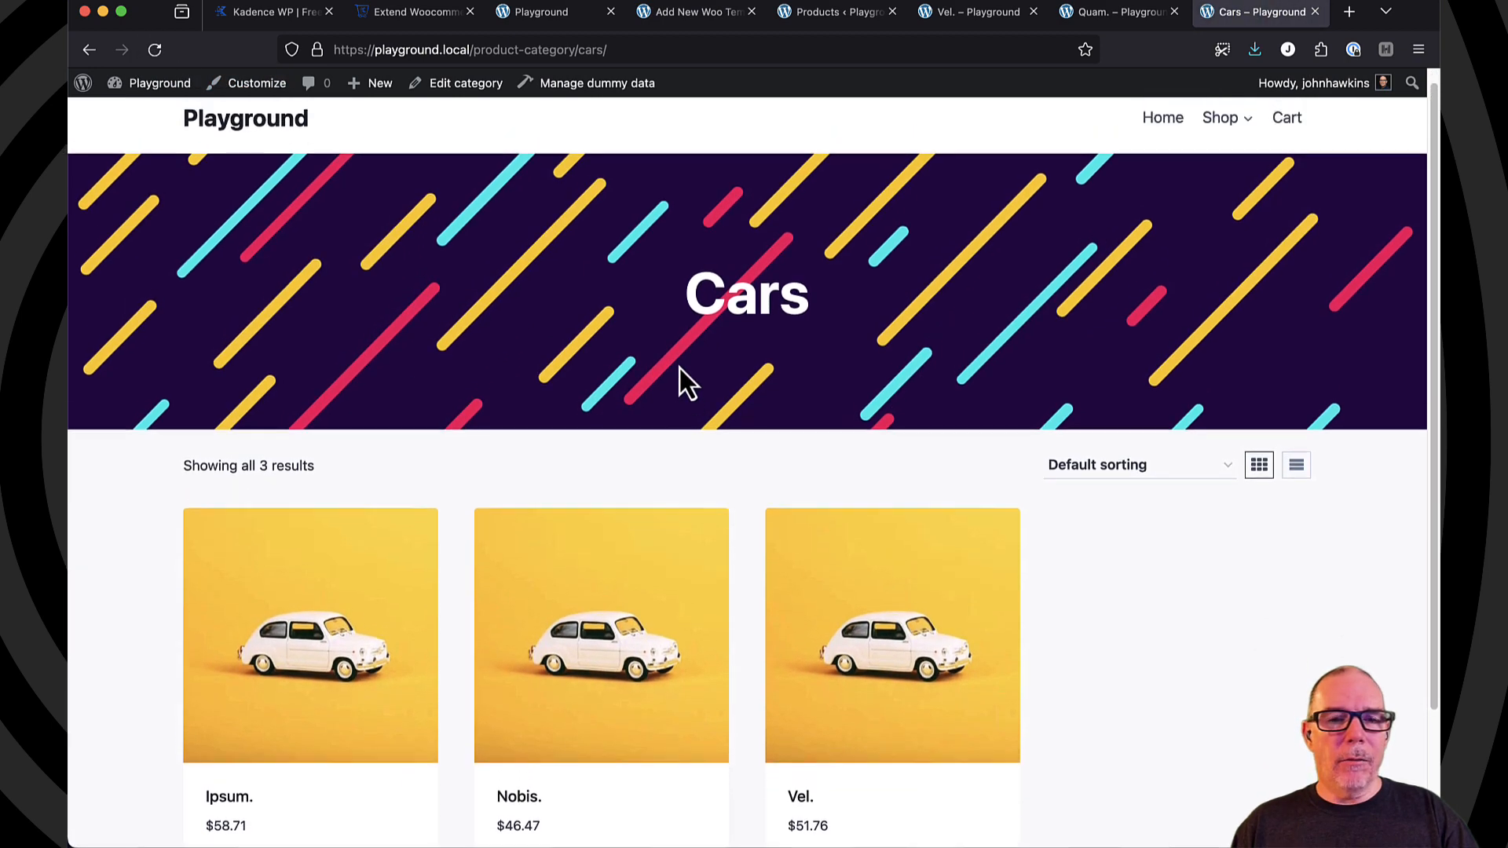